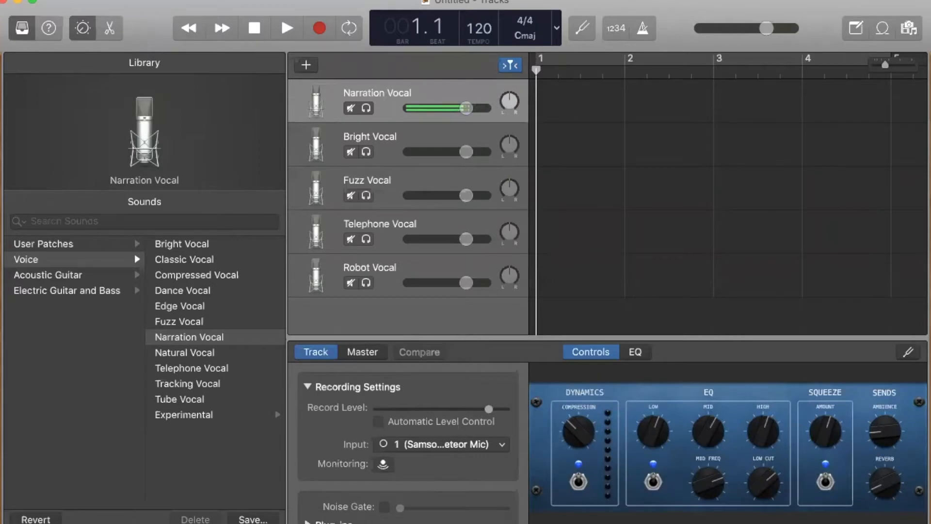
# Look through the saved User Patches, the Voice sounds and their Experimental vocal effects in the sound library
pyautogui.click(568, 9)
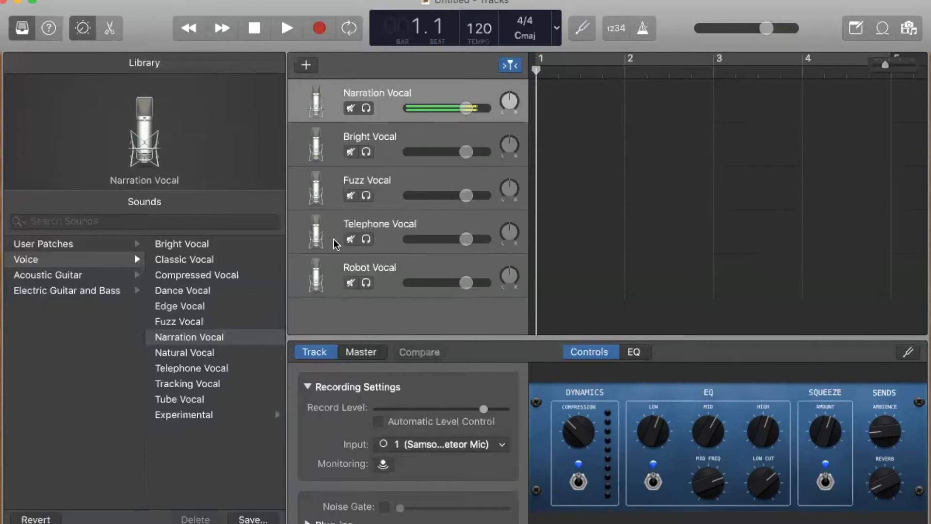
pyautogui.click(74, 247)
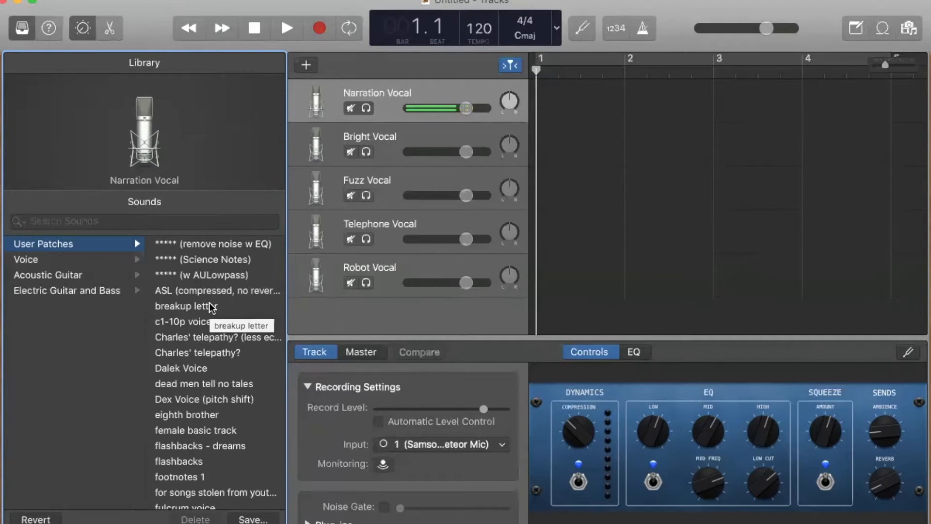
pyautogui.scroll(-3, 210, 303)
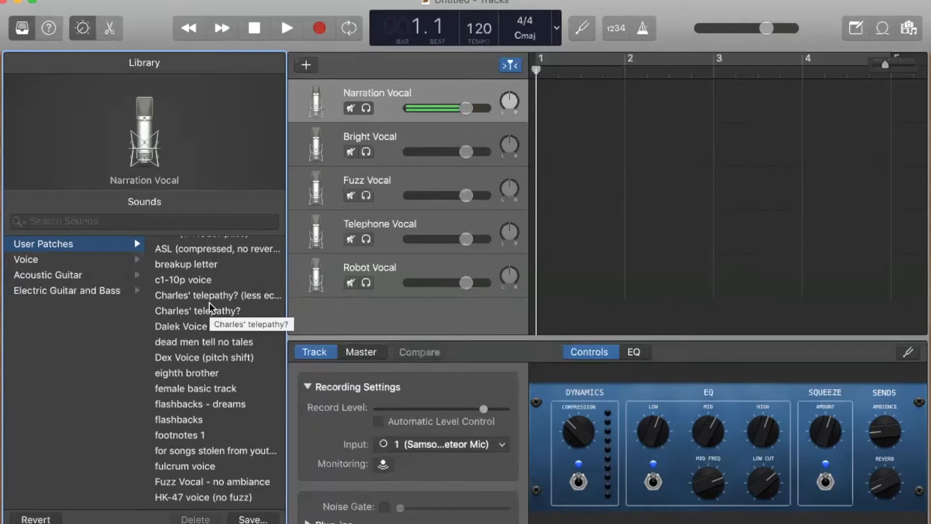
pyautogui.scroll(-8, 209, 307)
pyautogui.scroll(-11, 210, 308)
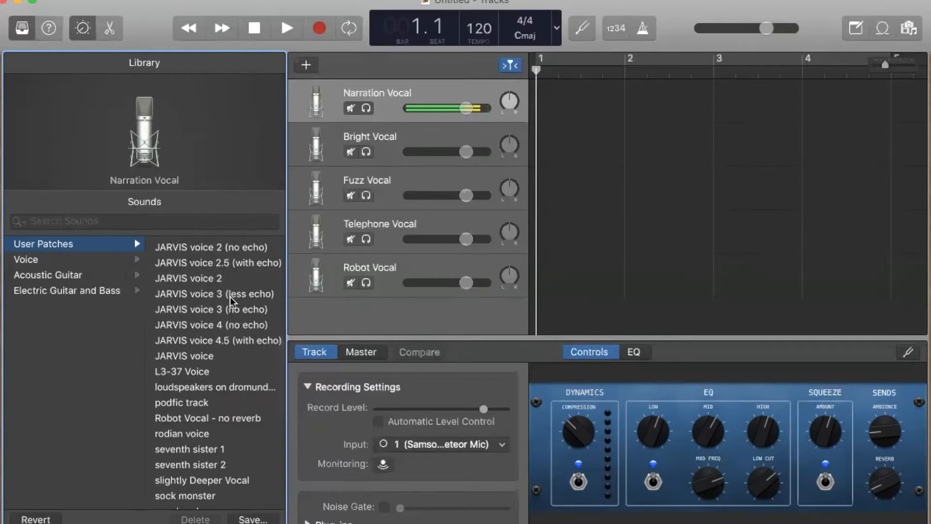
pyautogui.scroll(-3, 230, 296)
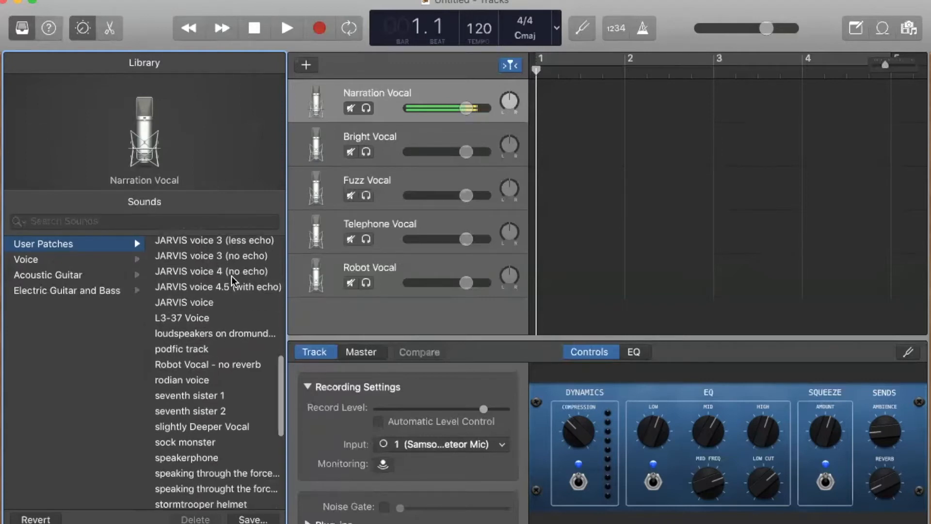
pyautogui.scroll(-3, 232, 279)
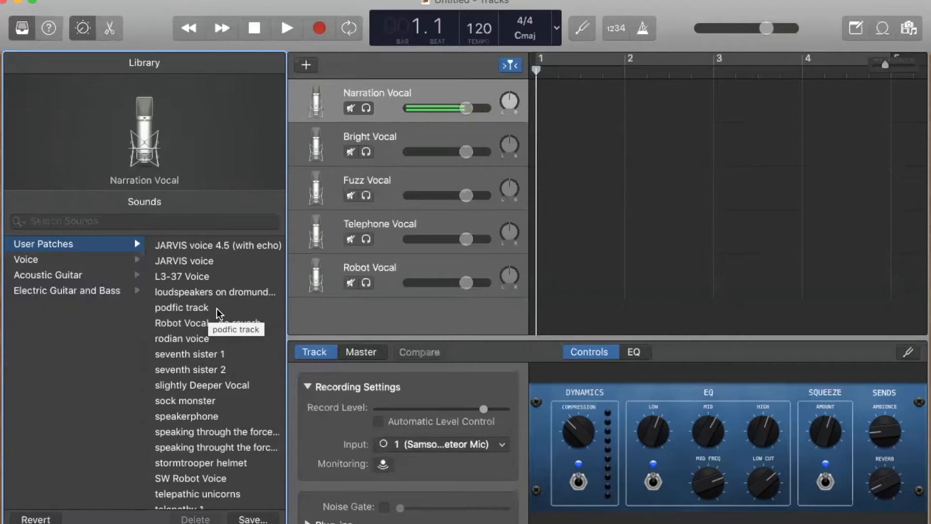
pyautogui.scroll(-10, 217, 309)
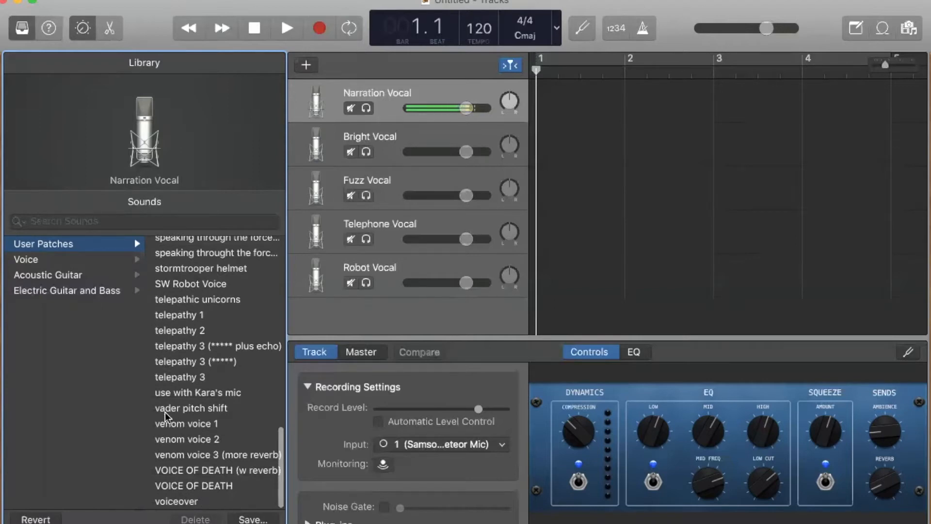
pyautogui.scroll(20, 218, 297)
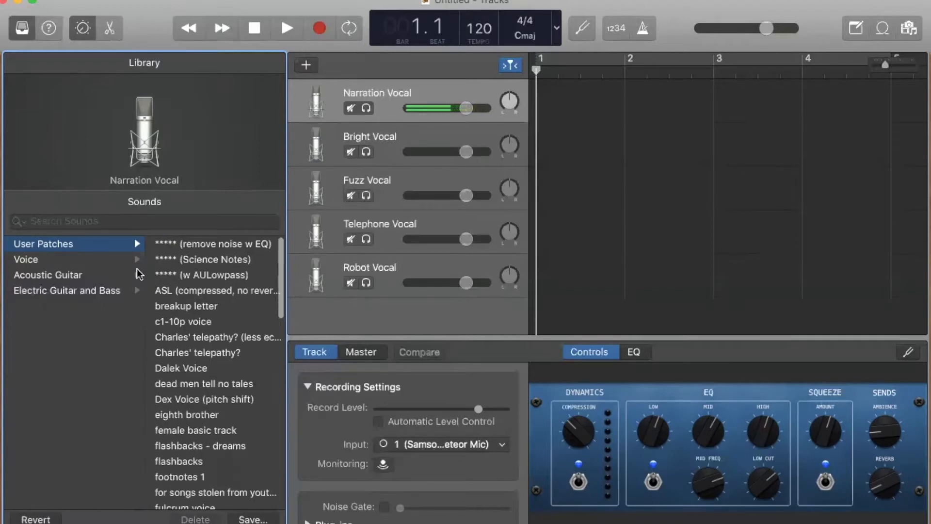
pyautogui.click(116, 261)
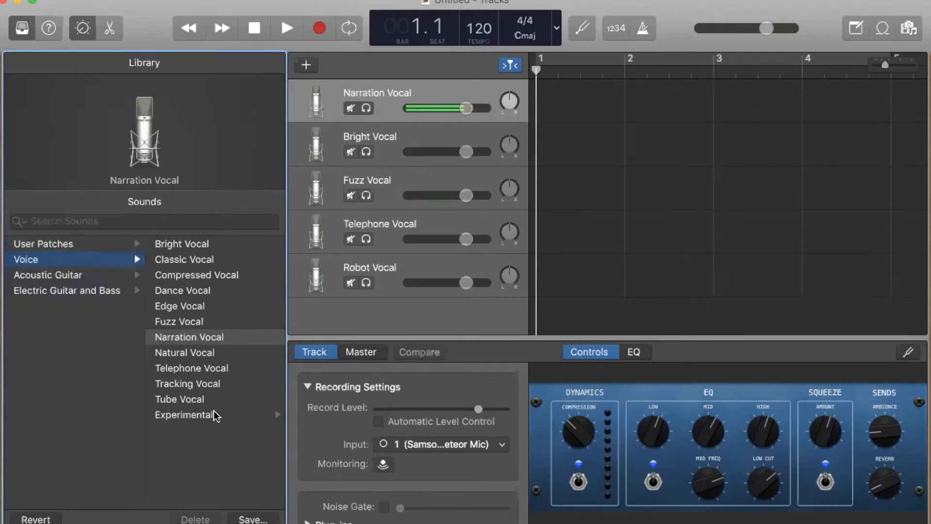
pyautogui.click(176, 412)
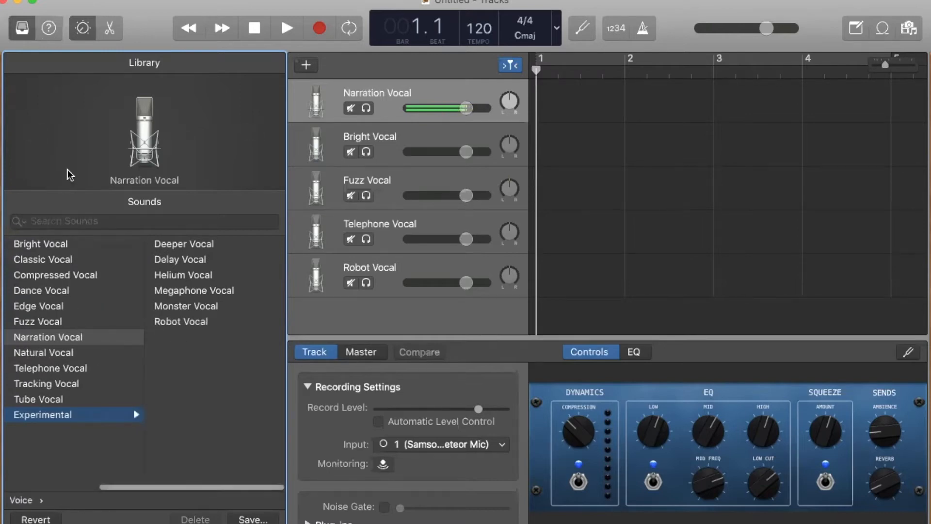
# Hide and reshow the Library and the Smart Controls, and try resizing the Smart Controls area
pyautogui.click(22, 33)
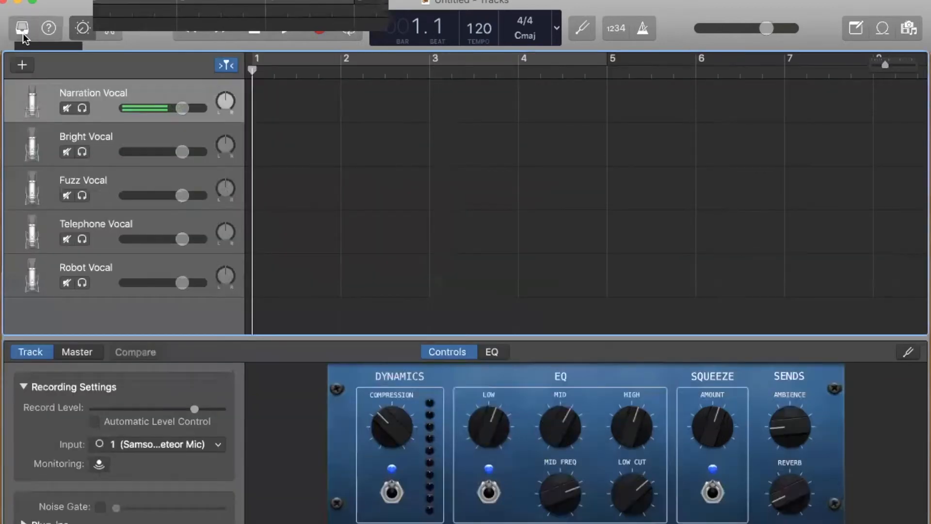
pyautogui.click(22, 33)
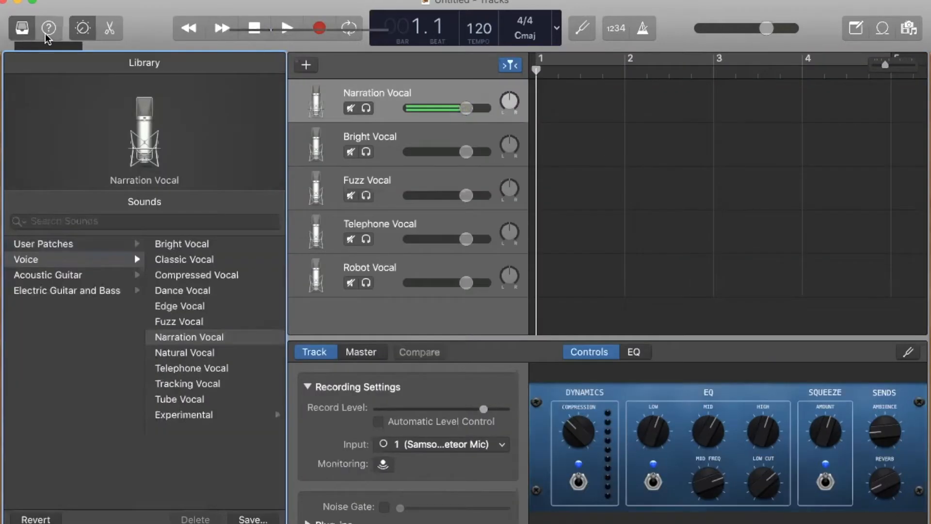
pyautogui.click(77, 31)
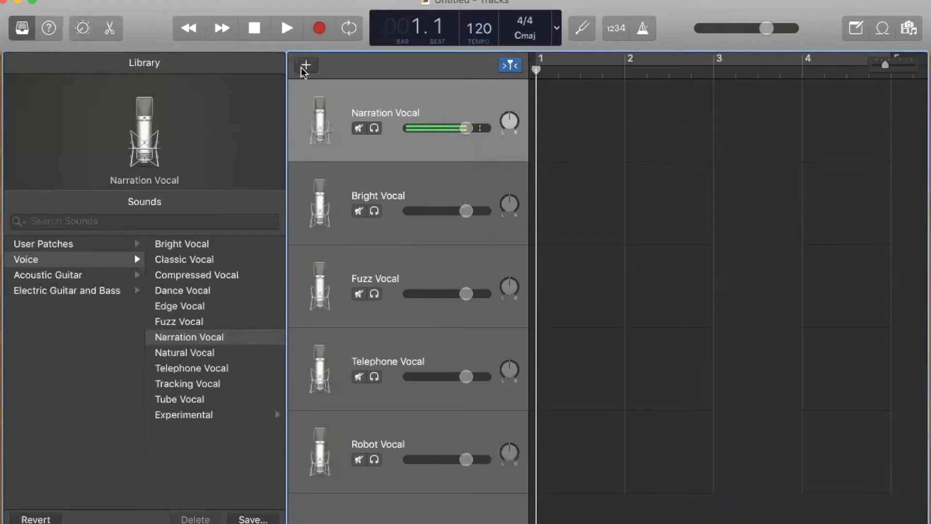
pyautogui.click(82, 29)
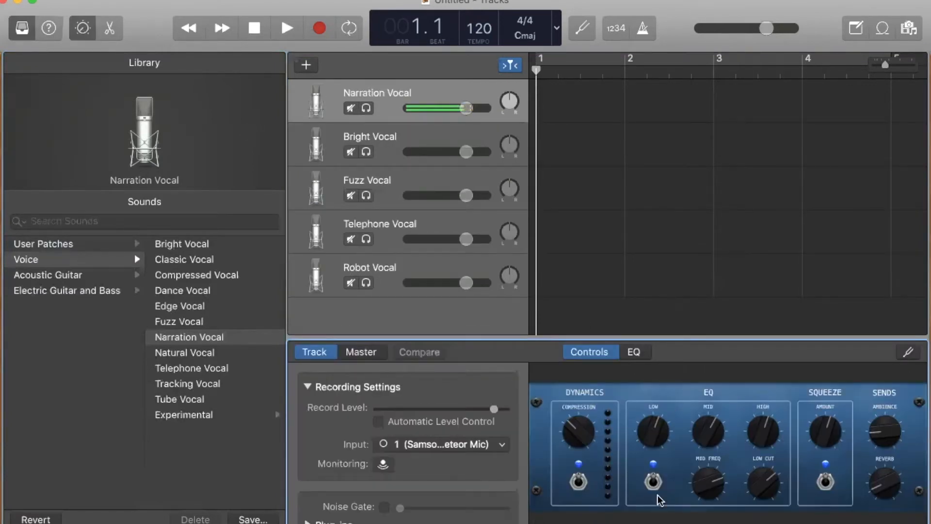
pyautogui.moveTo(647, 338); pyautogui.dragTo(645, 258)
pyautogui.moveTo(636, 261); pyautogui.dragTo(634, 366)
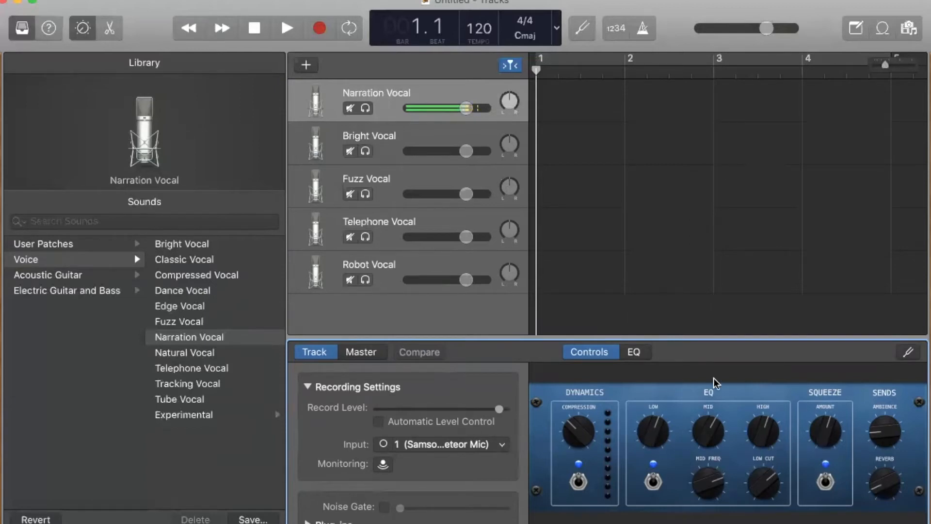
# Open the track editor and record a test clip of about 8 seconds on the Narration Vocal track
pyautogui.click(110, 29)
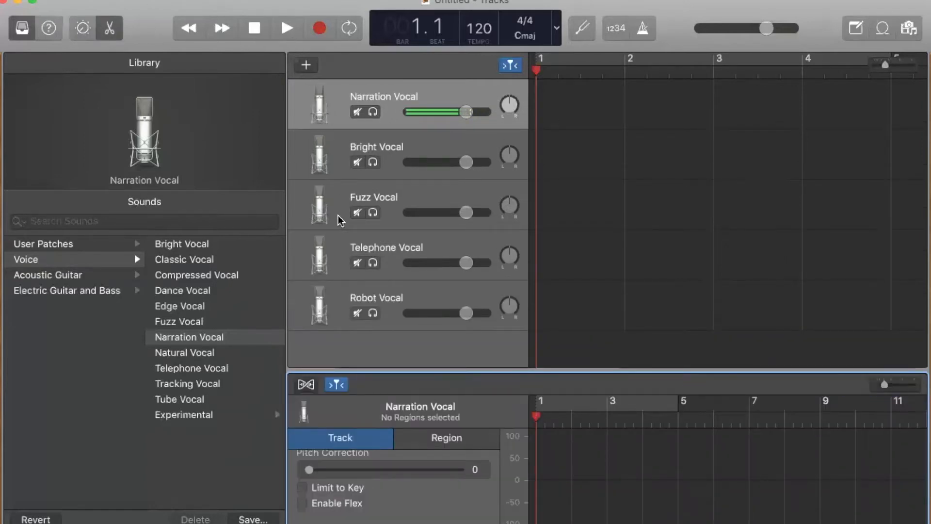
pyautogui.press('r')
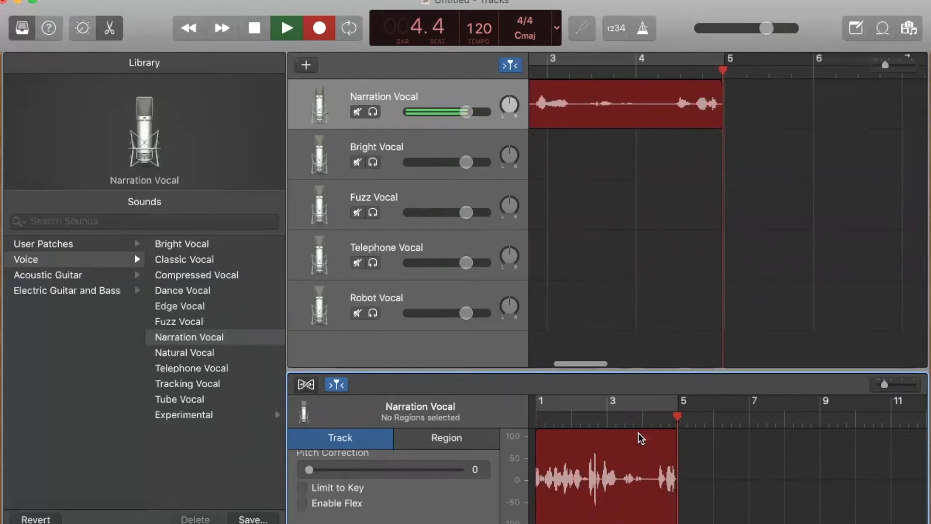
pyautogui.press('space')
# Switch the project's counter and ruler to the Time display
pyautogui.click(556, 28)
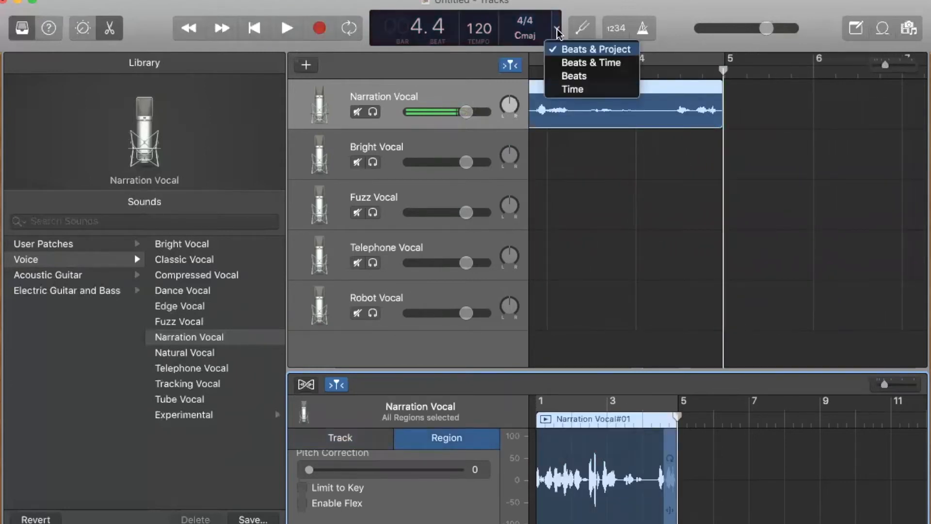
pyautogui.click(570, 90)
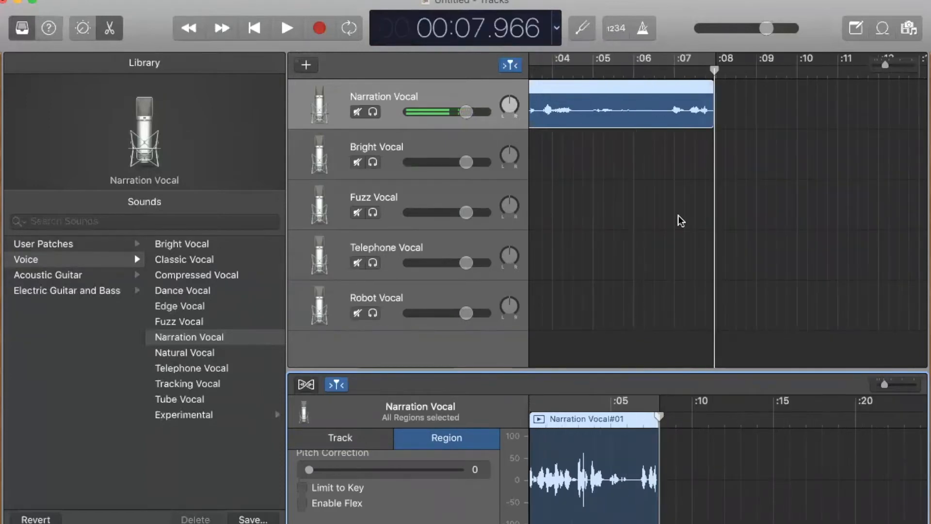
pyautogui.hscroll(-5, 572, 107)
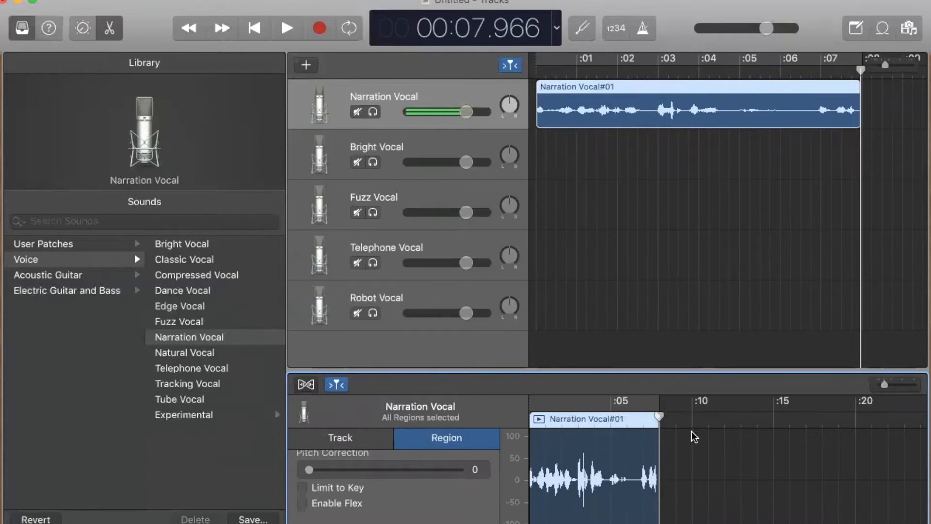
# Examine the recorded clip's waveform up close in the editor and move the playhead to about 4.75 seconds
pyautogui.moveTo(642, 478)
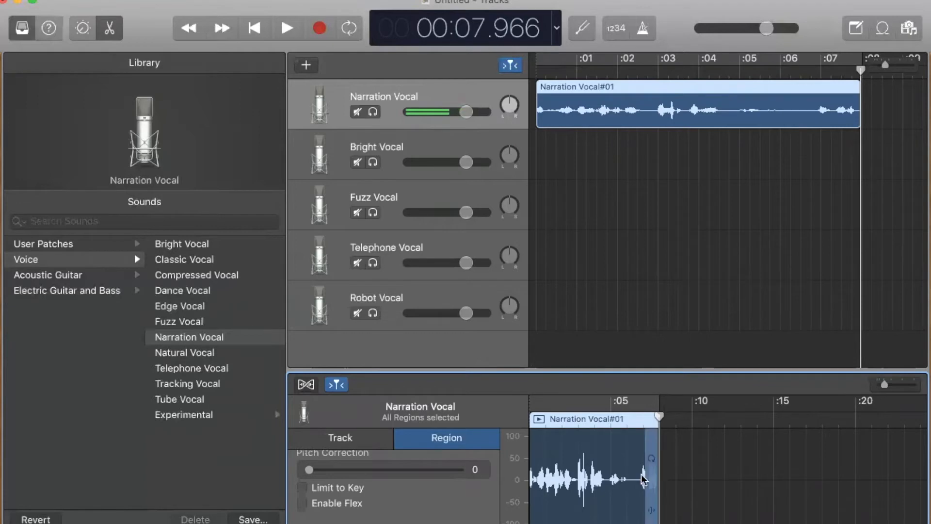
pyautogui.scroll(10, 659, 458)
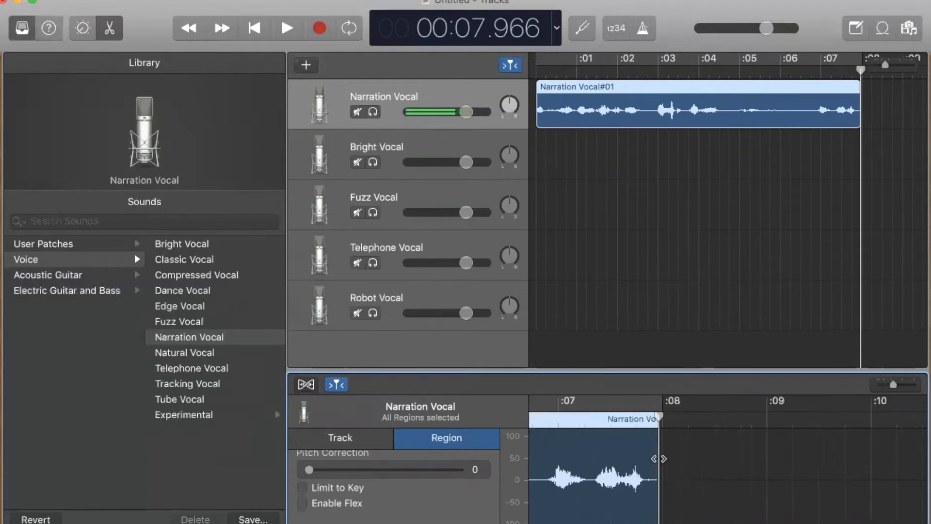
pyautogui.hscroll(-3, 659, 458)
pyautogui.hscroll(-10, 659, 459)
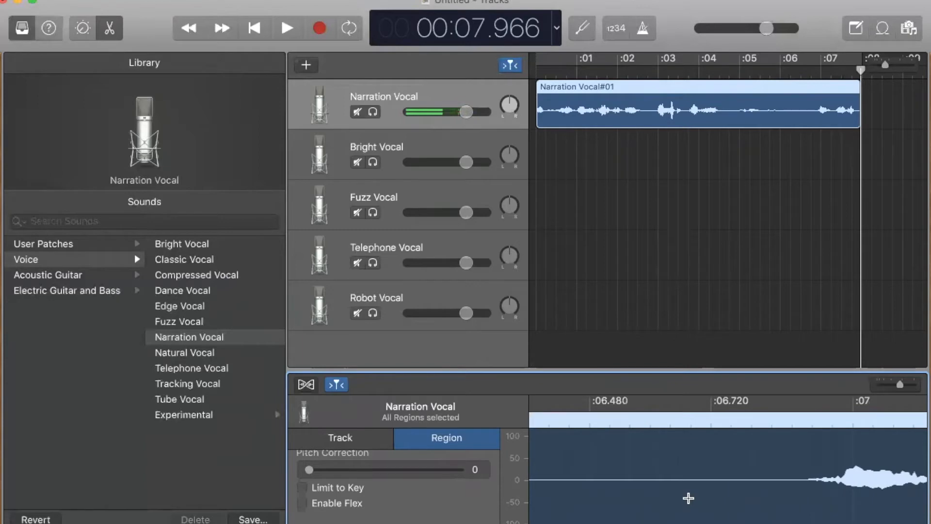
pyautogui.hscroll(-10, 688, 499)
pyautogui.scroll(-10, 688, 500)
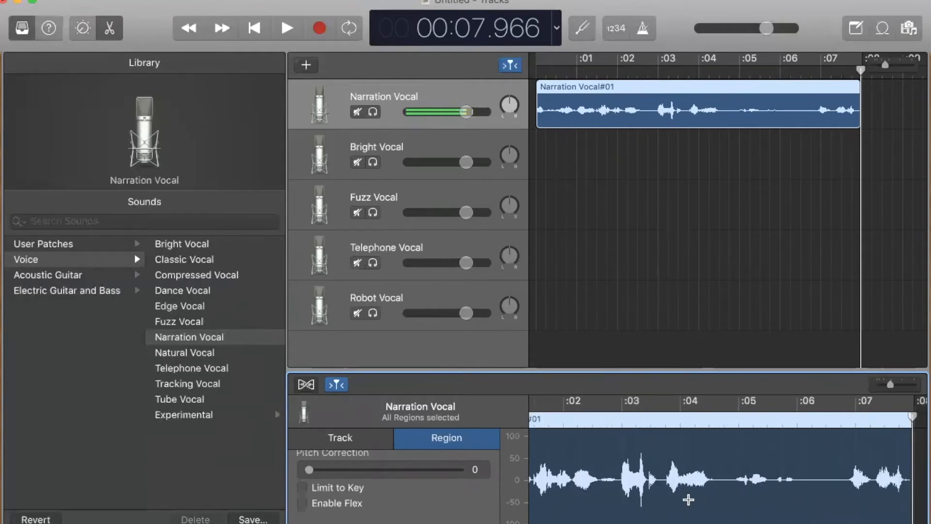
pyautogui.click(799, 419)
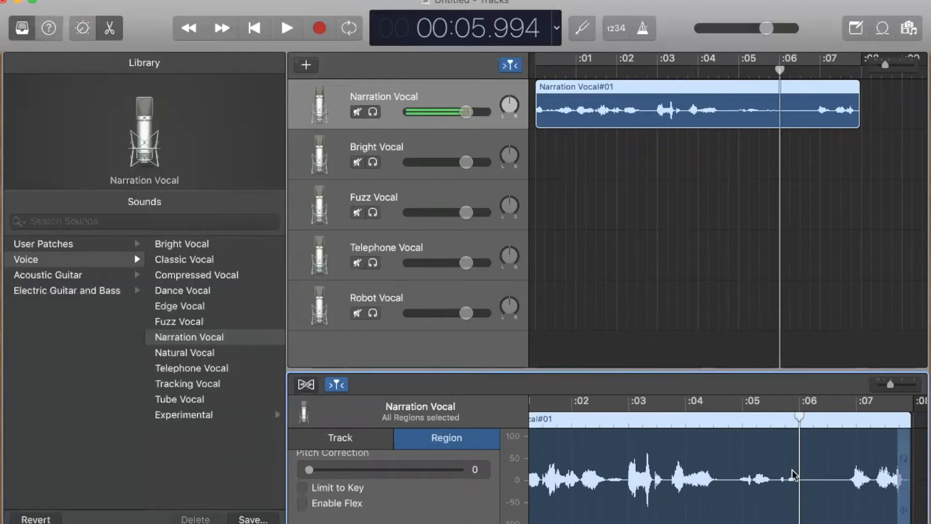
pyautogui.moveTo(628, 73); pyautogui.dragTo(648, 75)
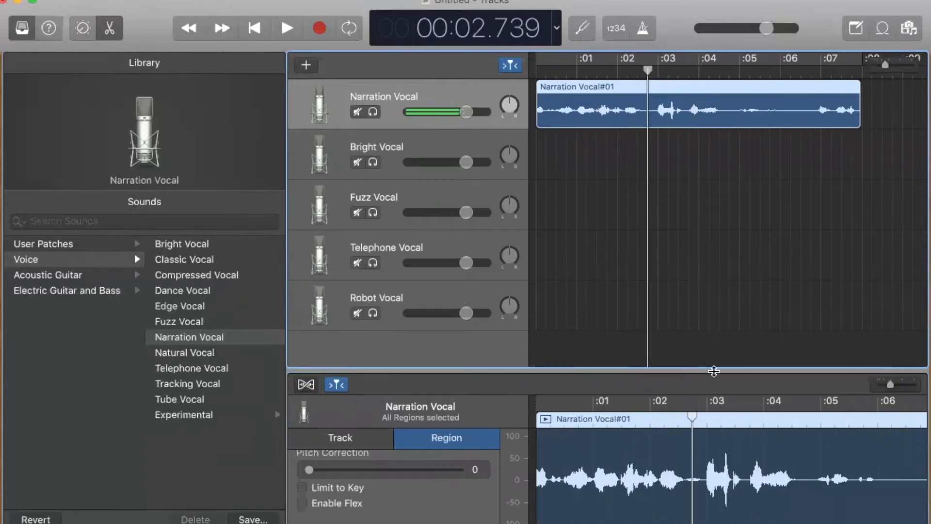
pyautogui.moveTo(692, 416); pyautogui.dragTo(803, 407)
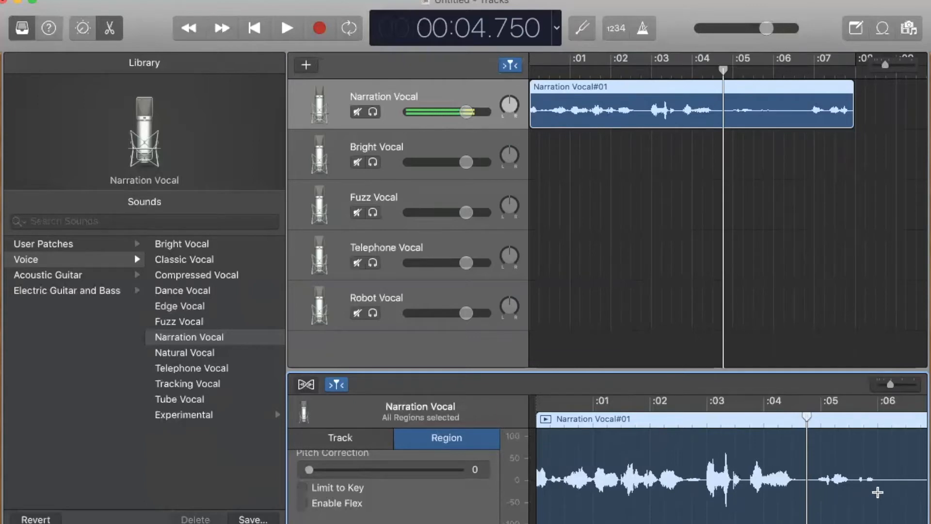
# Split the recorded Narration Vocal clip at about 6, 4.75 and 2.7 seconds
pyautogui.click(879, 493)
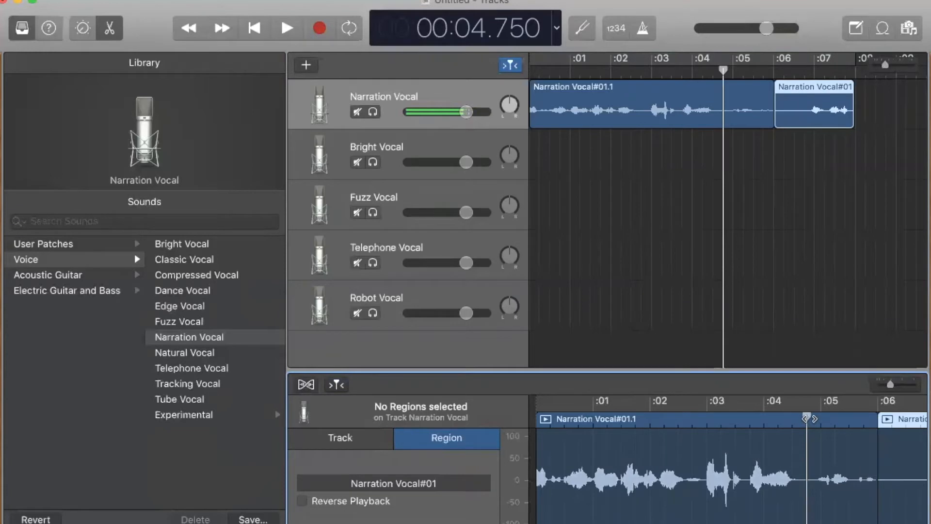
pyautogui.click(807, 495)
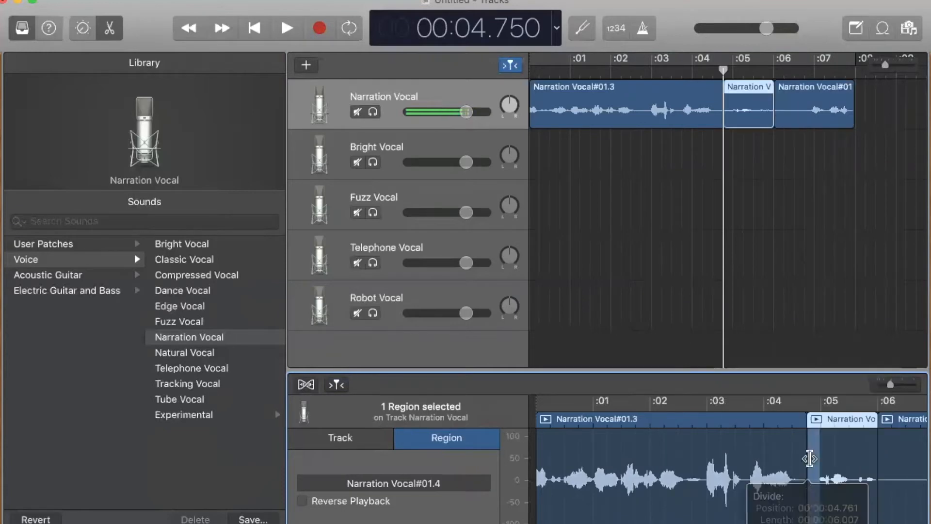
pyautogui.click(690, 492)
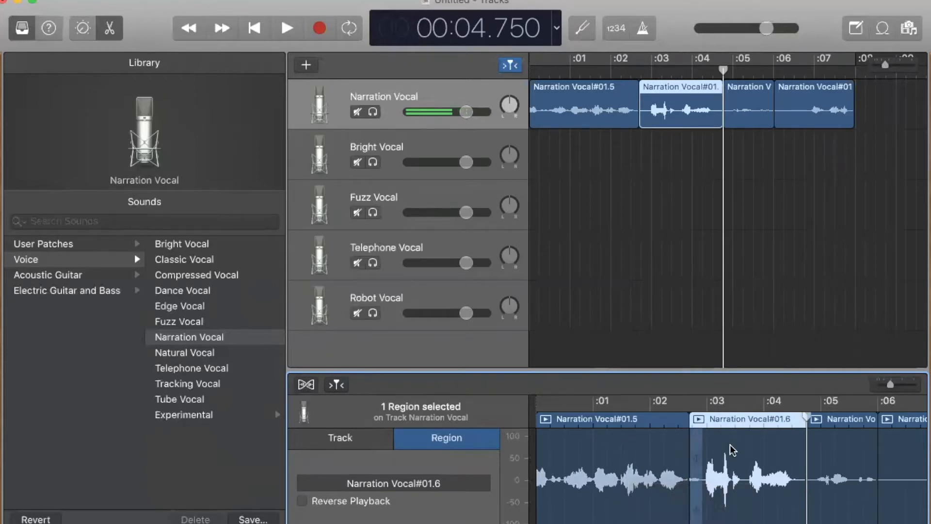
# Undo the three splits in the Narration Vocal clip
pyautogui.press('super+z')
pyautogui.press('super+z')
pyautogui.press('super+z')
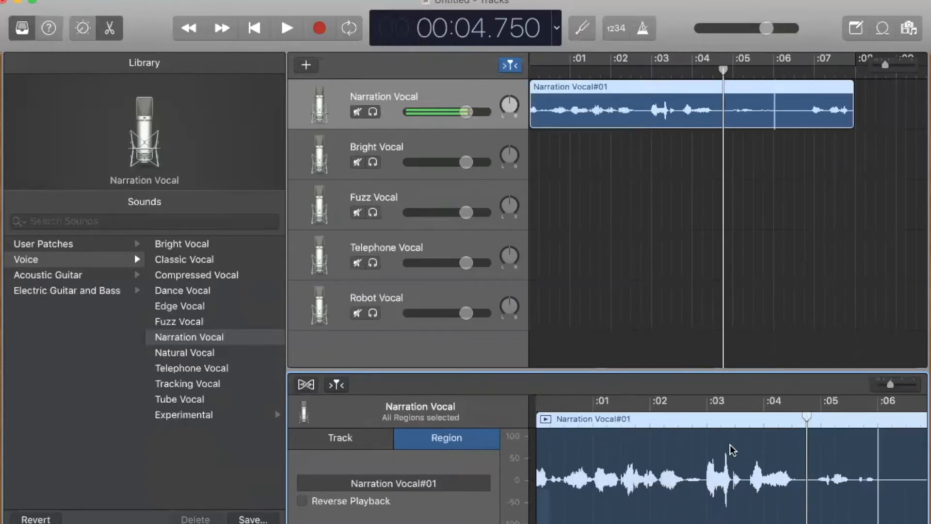
# Delete the existing clip and record a new take of about 6.5 seconds from the start on the Narration Vocal track
pyautogui.press('Delete')
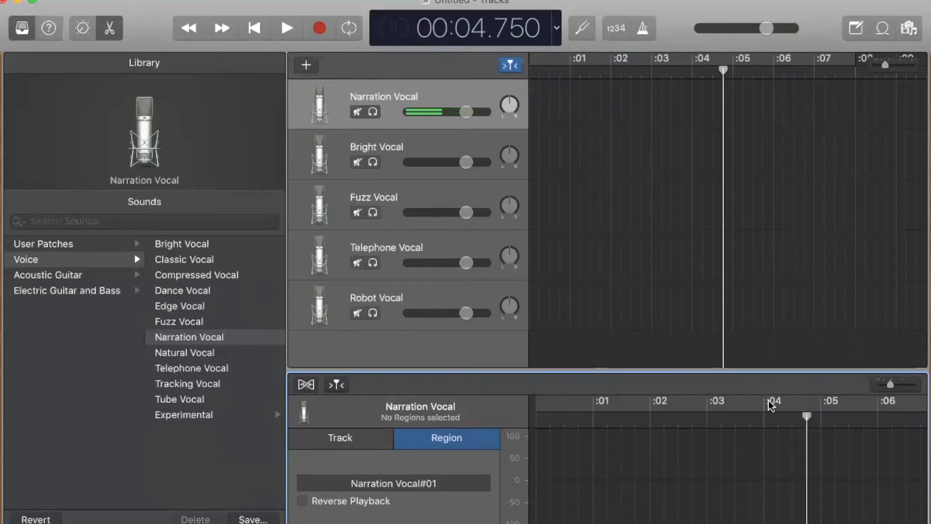
pyautogui.press('Return')
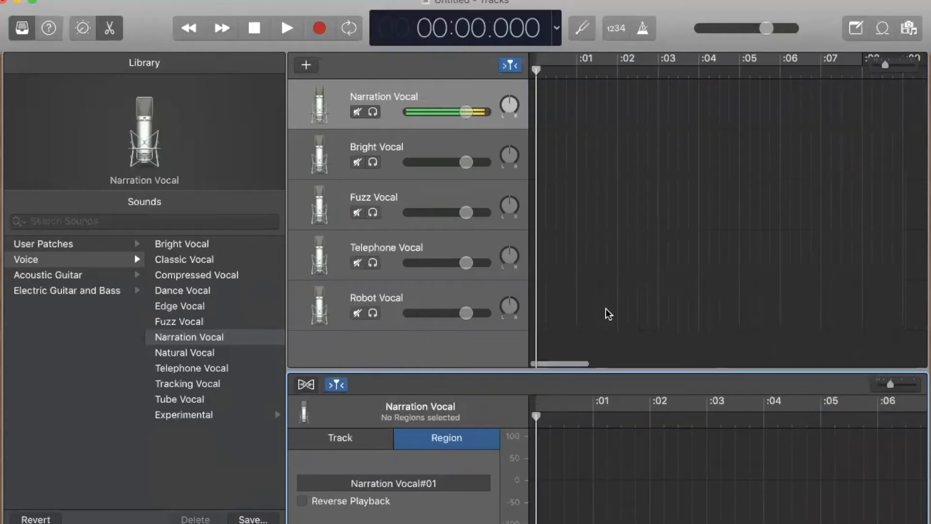
pyautogui.click(414, 97)
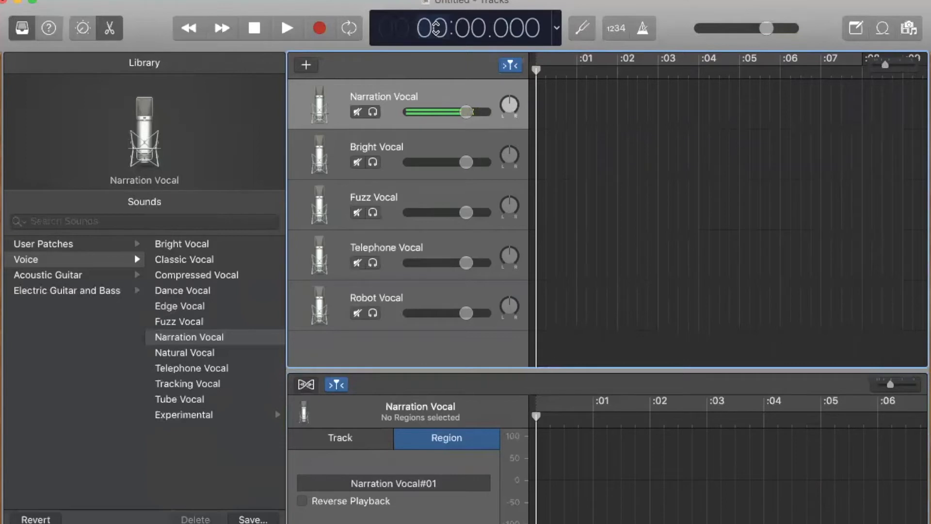
pyautogui.press('r')
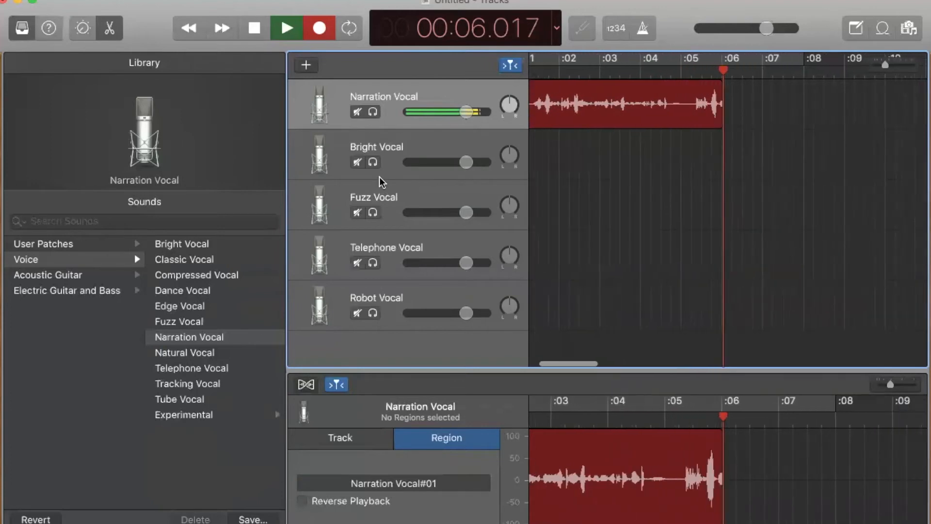
pyautogui.press('space')
pyautogui.press('Return')
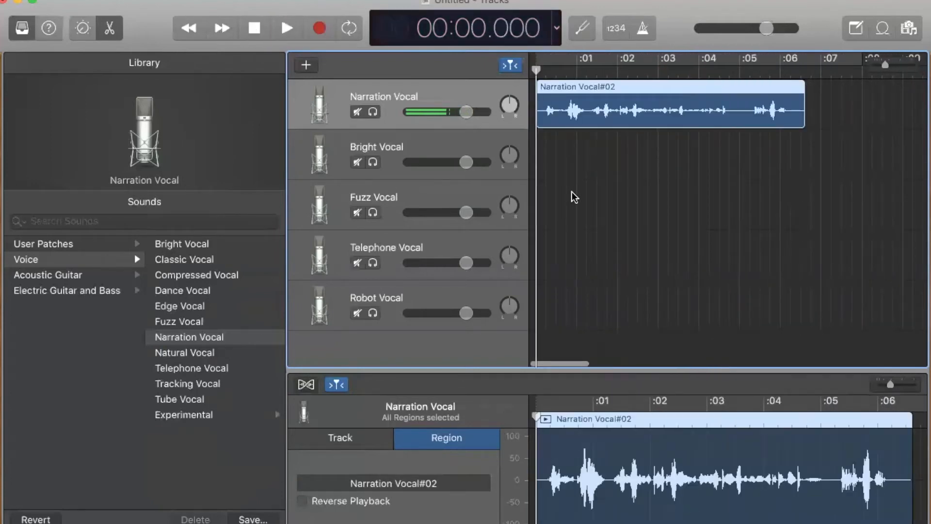
# Play the new clip on the Narration Vocal track, and again from the start after moving it to the Bright Vocal track
pyautogui.press('space')
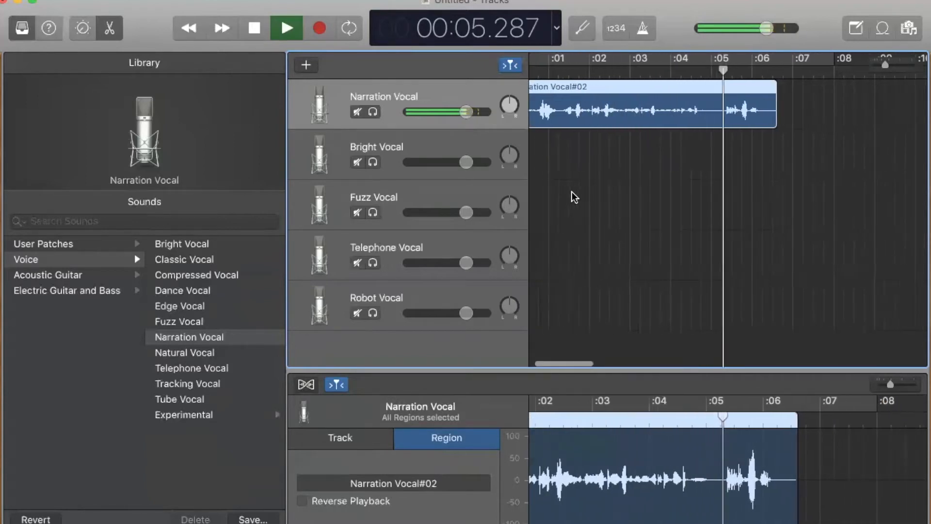
pyautogui.press('space')
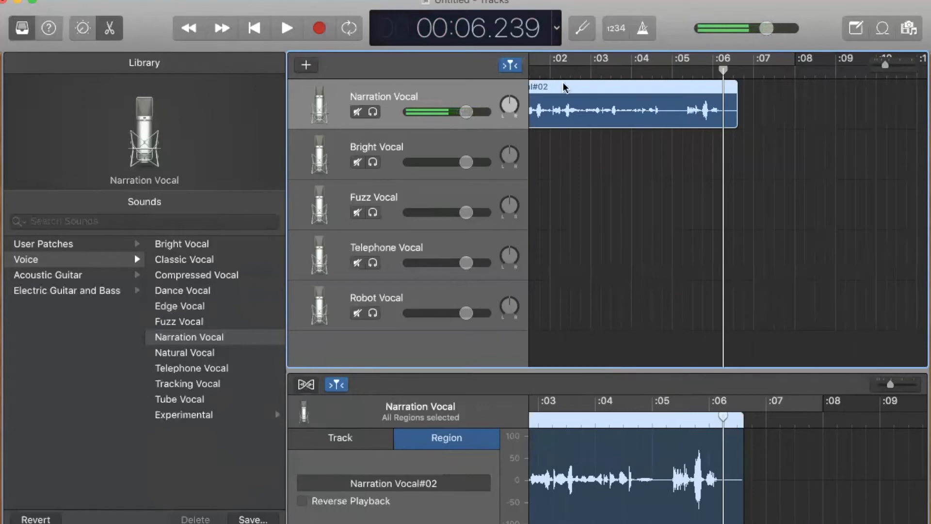
pyautogui.moveTo(563, 85); pyautogui.dragTo(558, 140)
pyautogui.press('Return')
pyautogui.press('space')
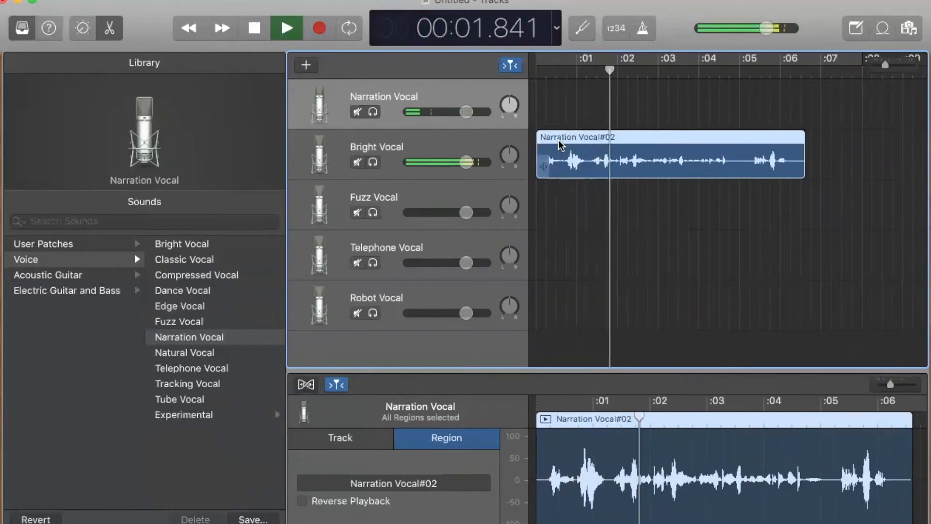
pyautogui.press('space')
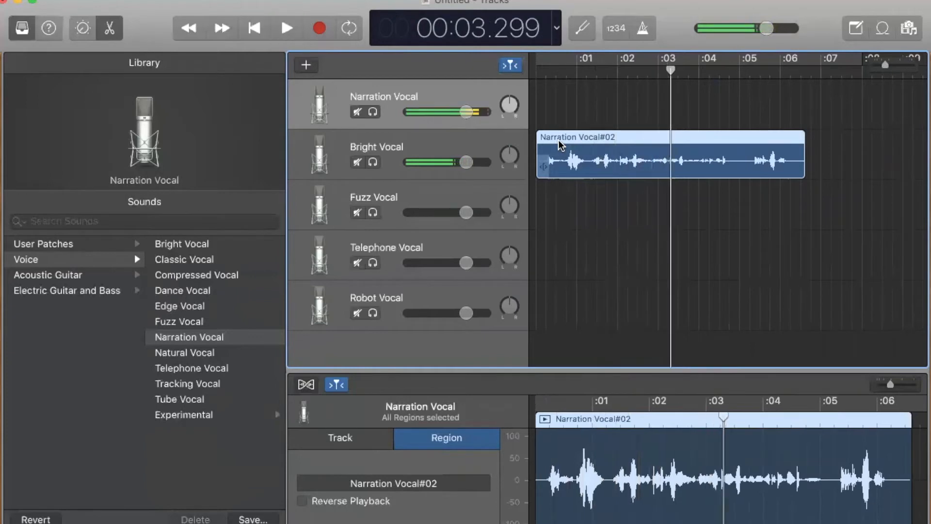
# Move the clip down to the Fuzz Vocal track and play it from the start
pyautogui.moveTo(558, 158); pyautogui.dragTo(559, 203)
pyautogui.press('Return')
pyautogui.press('space')
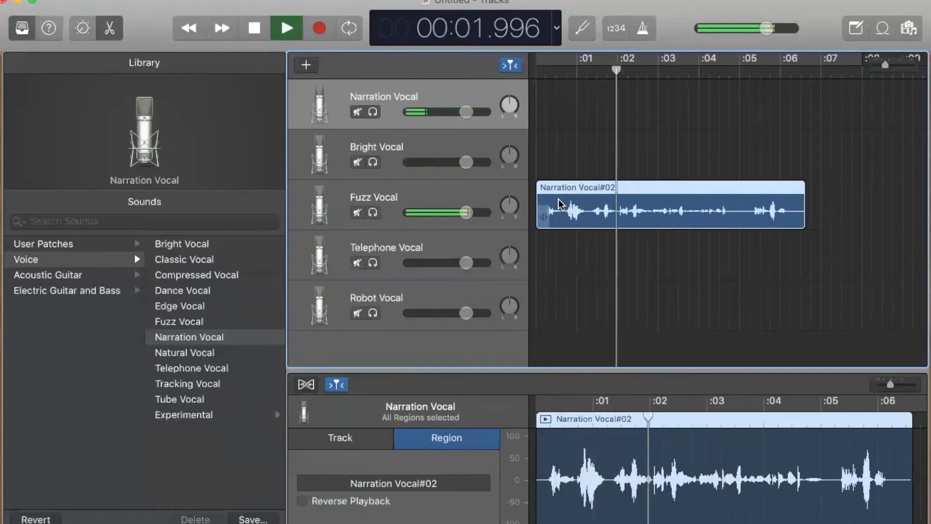
pyautogui.press('space')
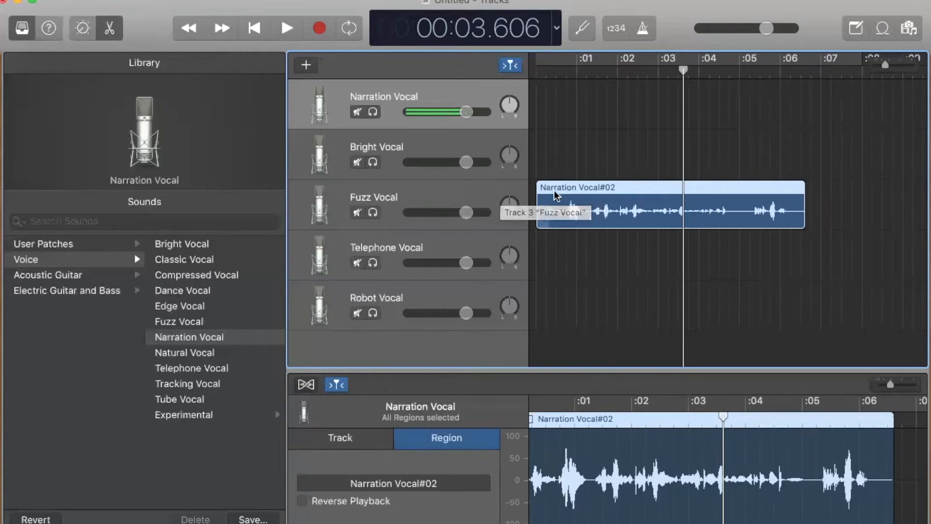
# Move the clip to the Telephone Vocal track and play it to its end
pyautogui.moveTo(556, 191); pyautogui.dragTo(555, 238)
pyautogui.press('space')
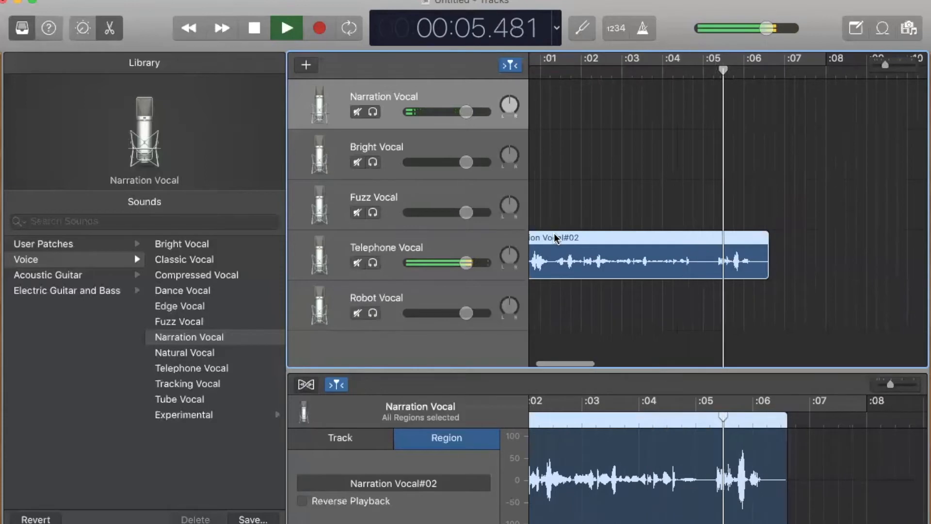
pyautogui.press('space')
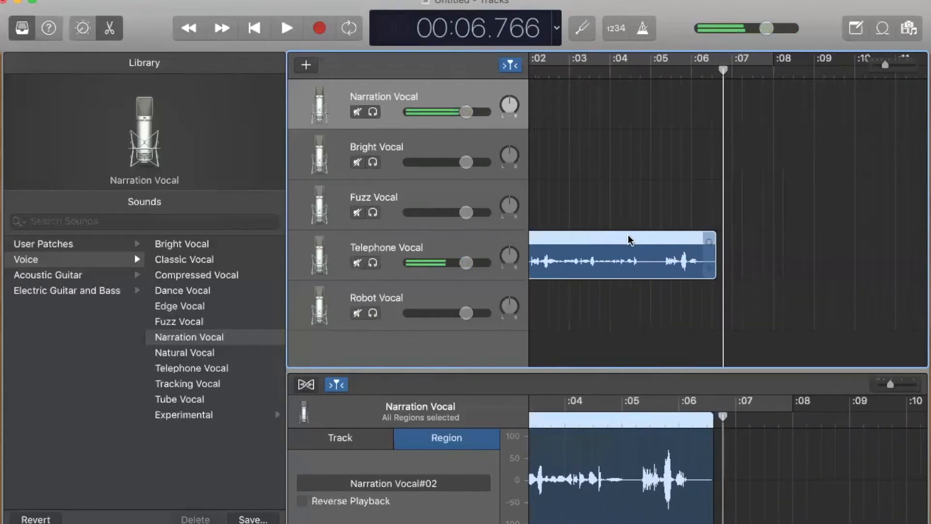
# Move the clip to the Robot Vocal track and listen to it from the start
pyautogui.press('Return')
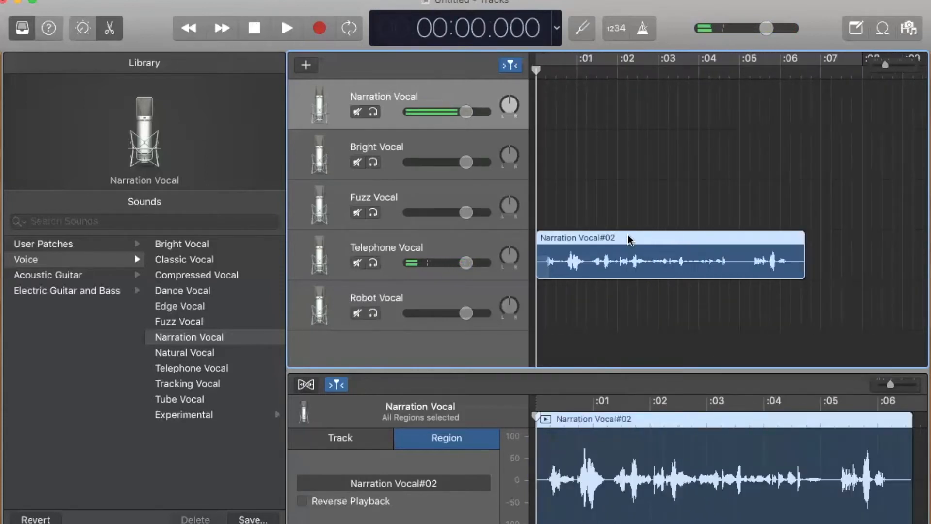
pyautogui.moveTo(628, 234); pyautogui.dragTo(628, 284)
pyautogui.press('space')
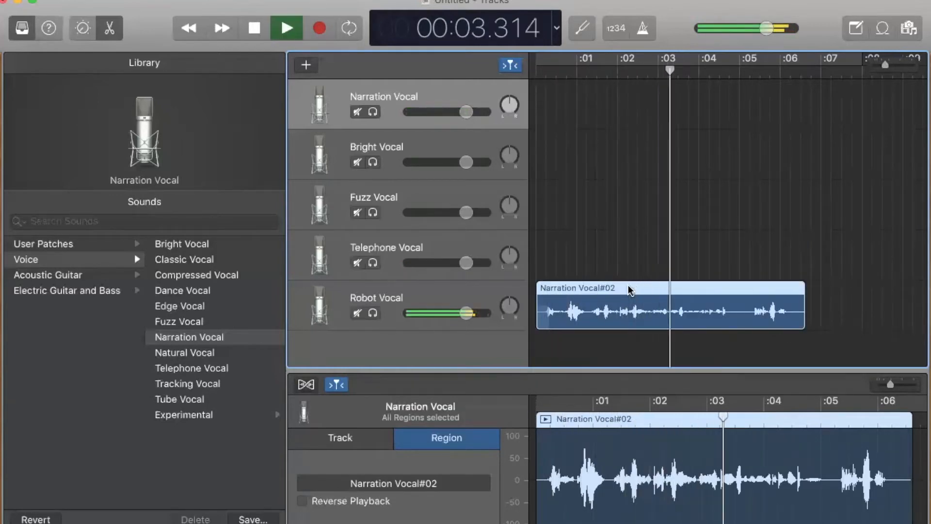
pyautogui.press('space')
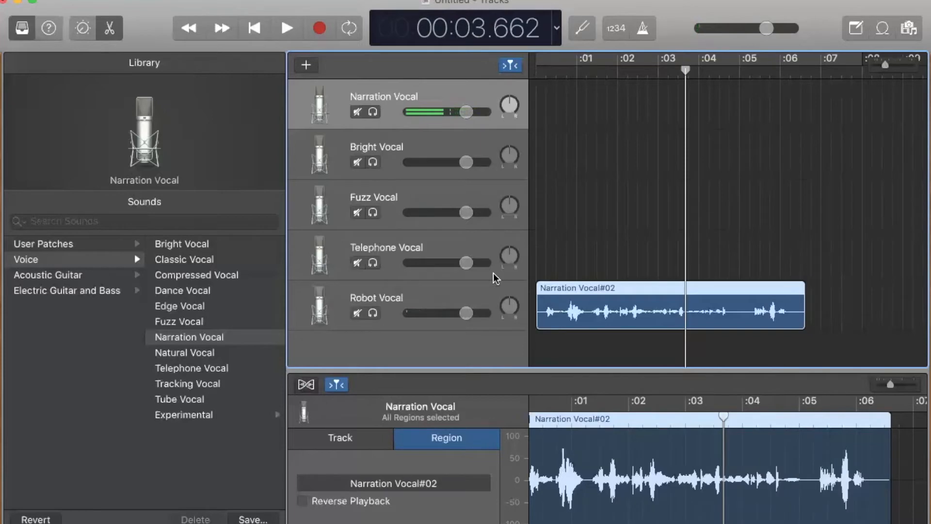
# Move the clip up to the Bright Vocal track and change the Narration Vocal track's sound to the experimental Helium Vocal
pyautogui.moveTo(548, 281); pyautogui.dragTo(546, 139)
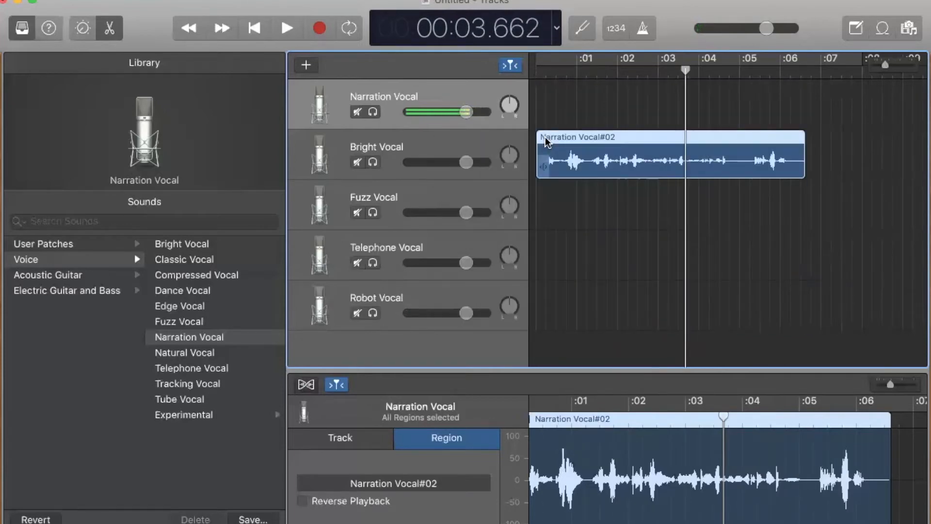
pyautogui.click(390, 89)
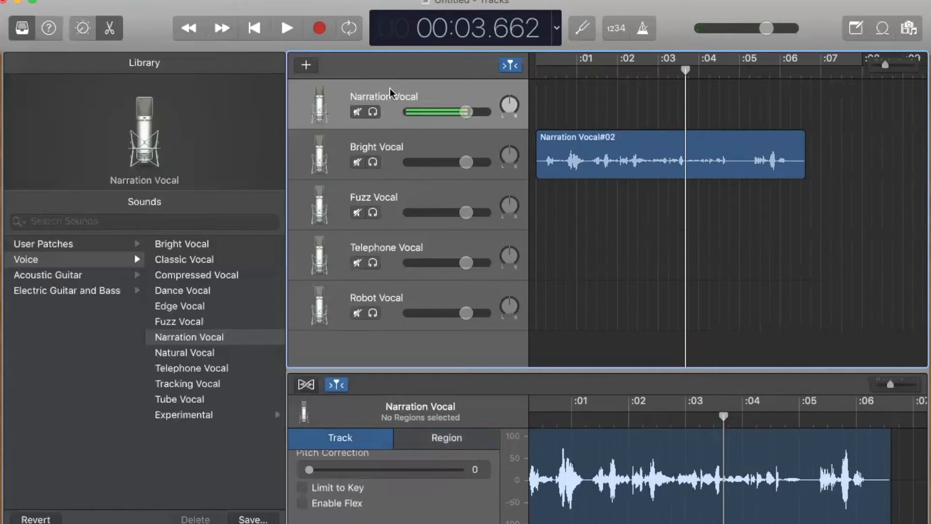
pyautogui.click(187, 259)
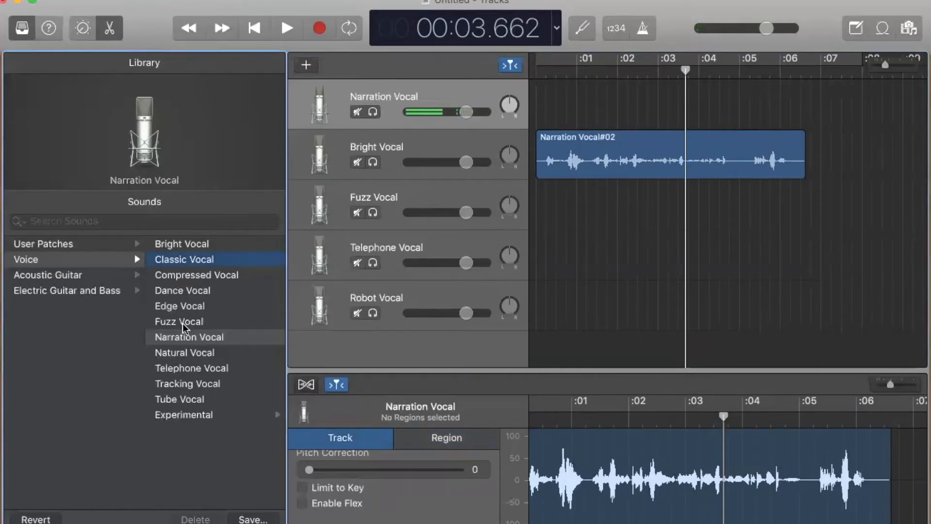
pyautogui.press('b')
pyautogui.click(182, 413)
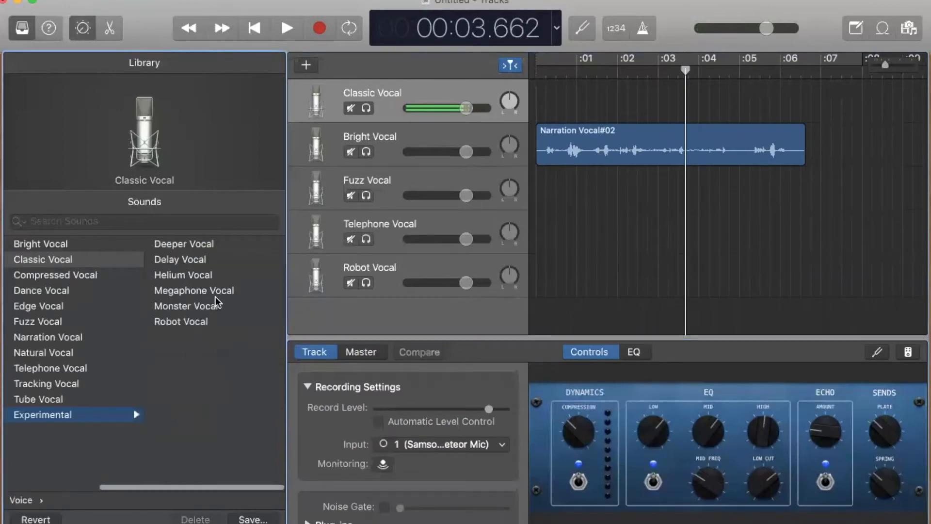
pyautogui.click(209, 275)
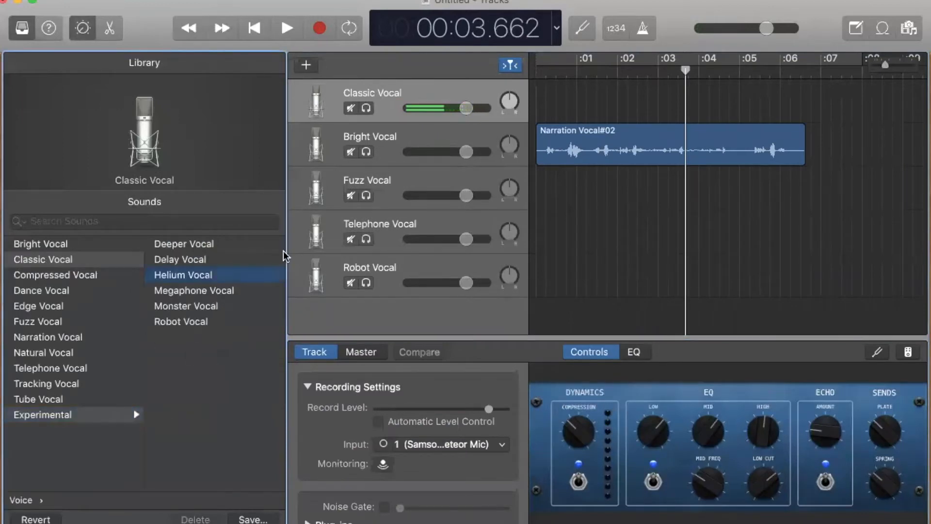
# Move the clip to the Helium Vocal track and play its opening seconds
pyautogui.moveTo(624, 153); pyautogui.dragTo(623, 112)
pyautogui.press('Return')
pyautogui.press('space')
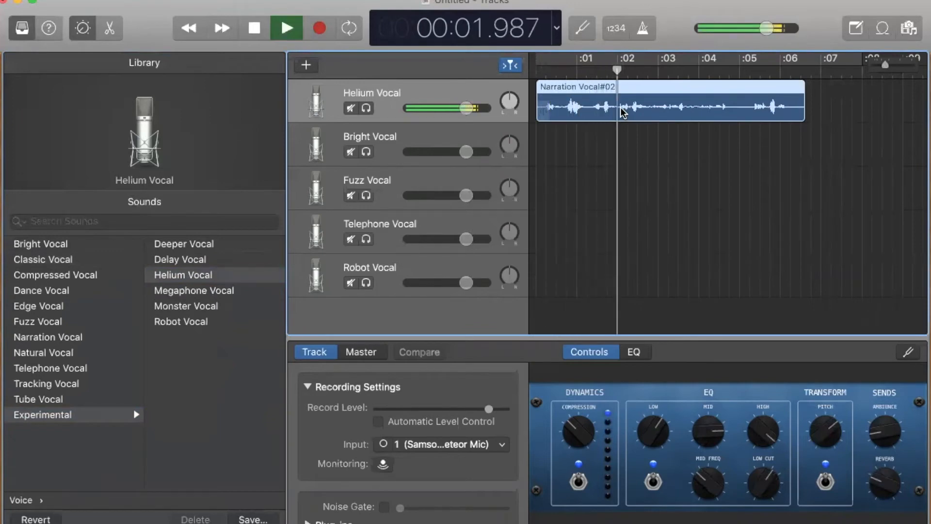
pyautogui.press('space')
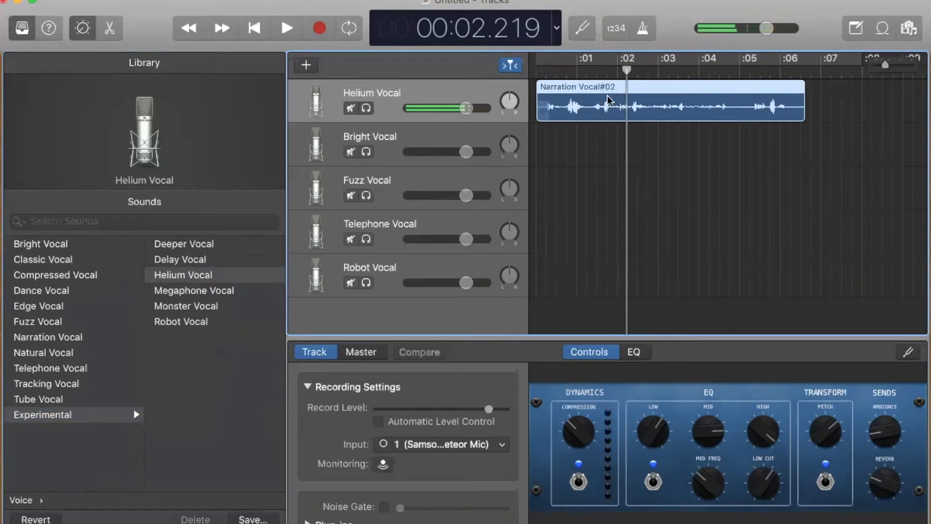
pyautogui.moveTo(588, 91); pyautogui.dragTo(588, 90)
# Delete the Robot Vocal track and add a new microphone audio track that uses Input 1
pyautogui.click(391, 270)
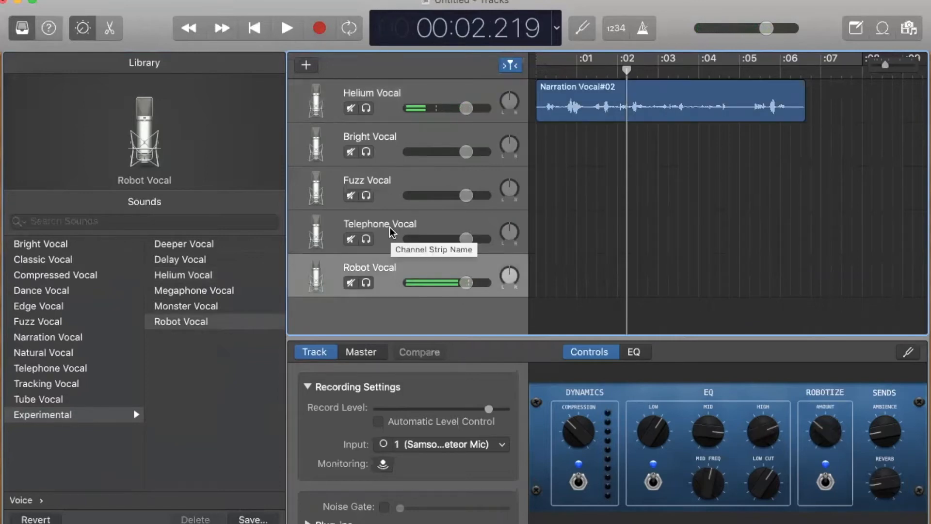
pyautogui.press('super+BackSpace')
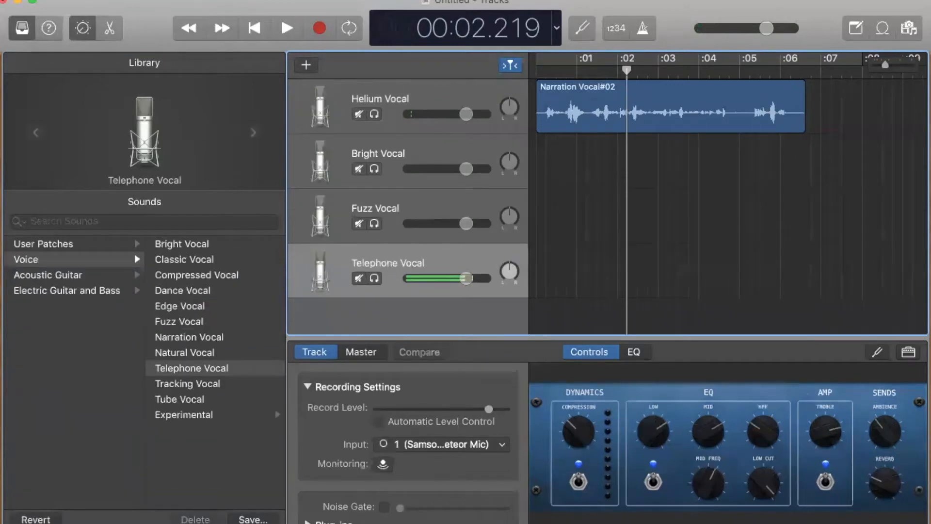
pyautogui.click(181, 0)
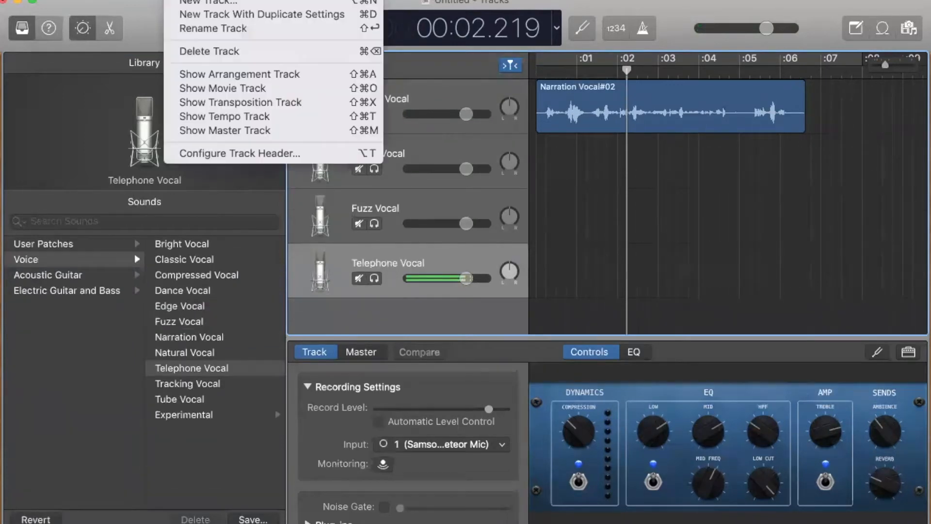
pyautogui.click(220, 3)
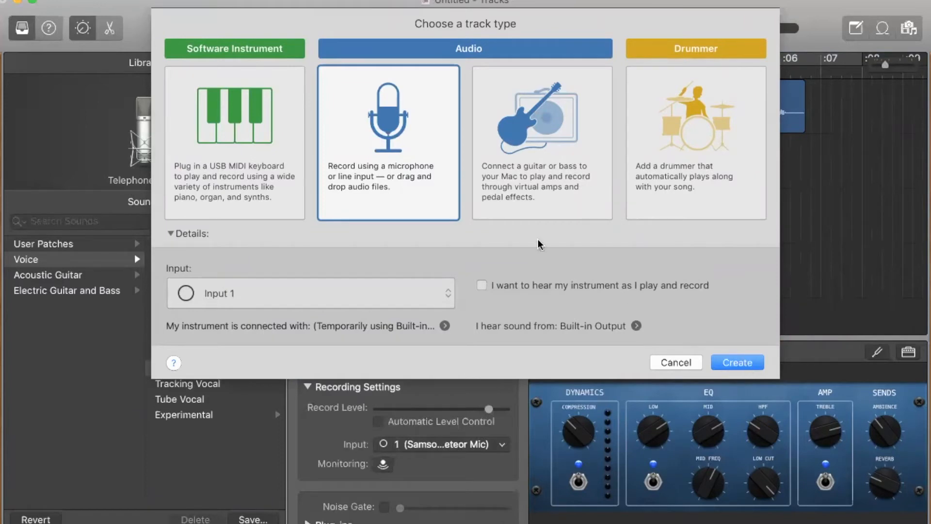
pyautogui.click(737, 363)
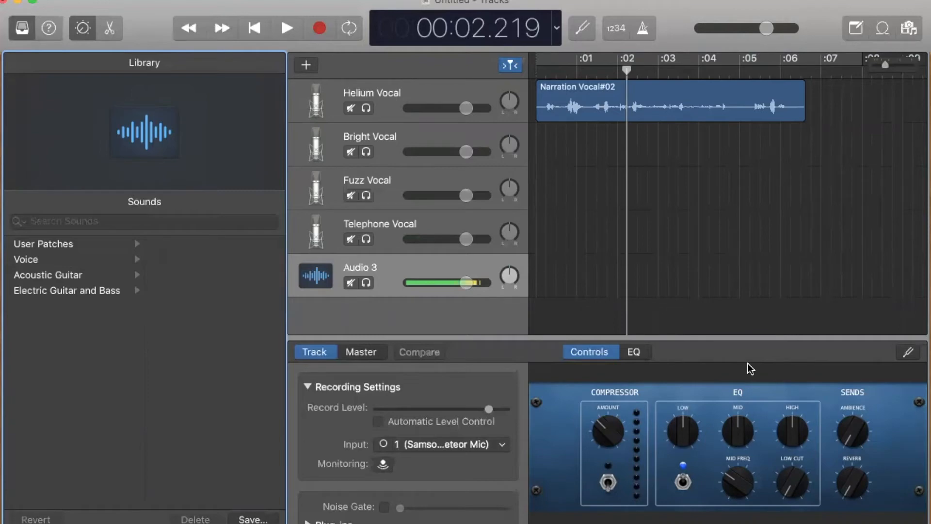
pyautogui.click(448, 270)
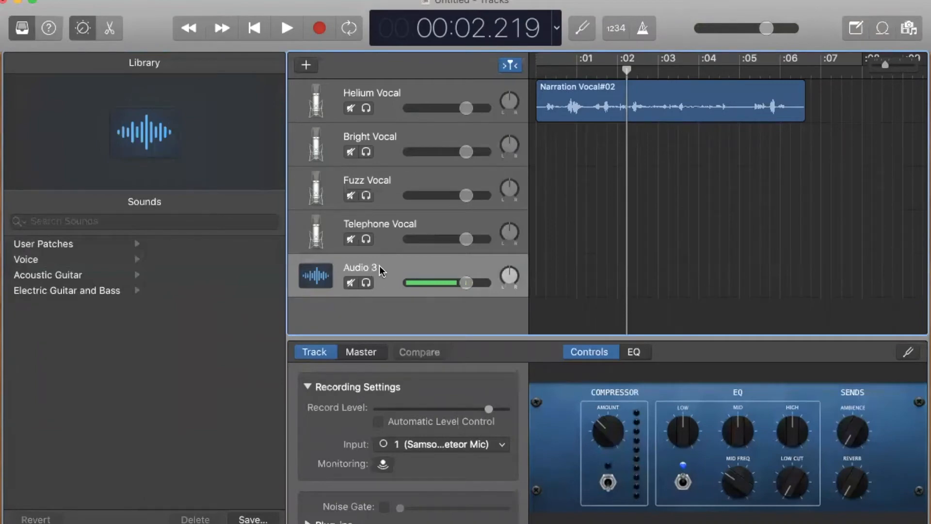
# Move the clip from the Helium Vocal track to the new audio track and play it from the start
pyautogui.moveTo(586, 94); pyautogui.dragTo(574, 286)
pyautogui.press('Return')
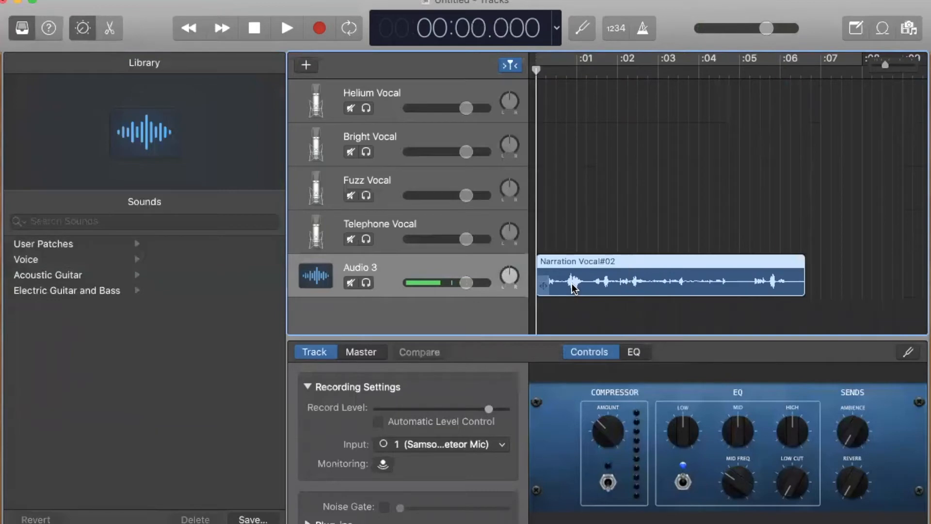
pyautogui.press('space')
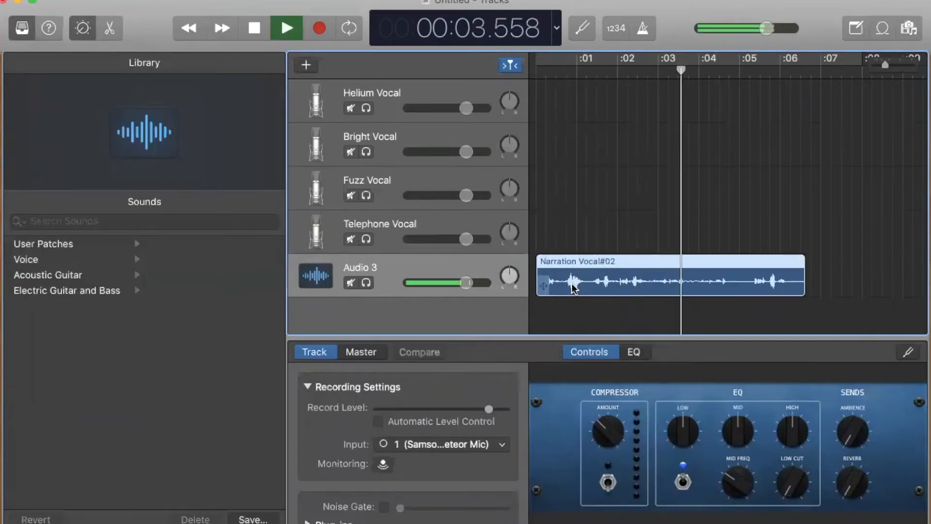
pyautogui.hscroll(2, 572, 287)
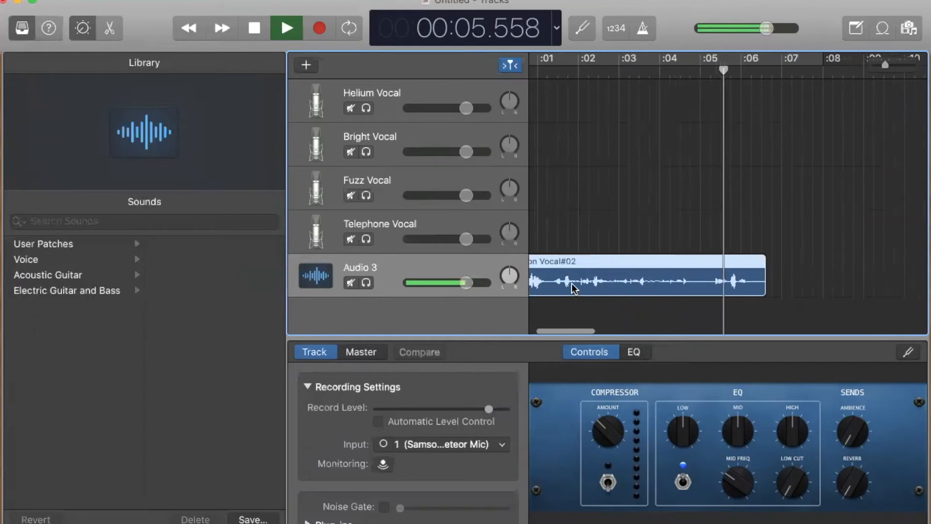
pyautogui.press('space')
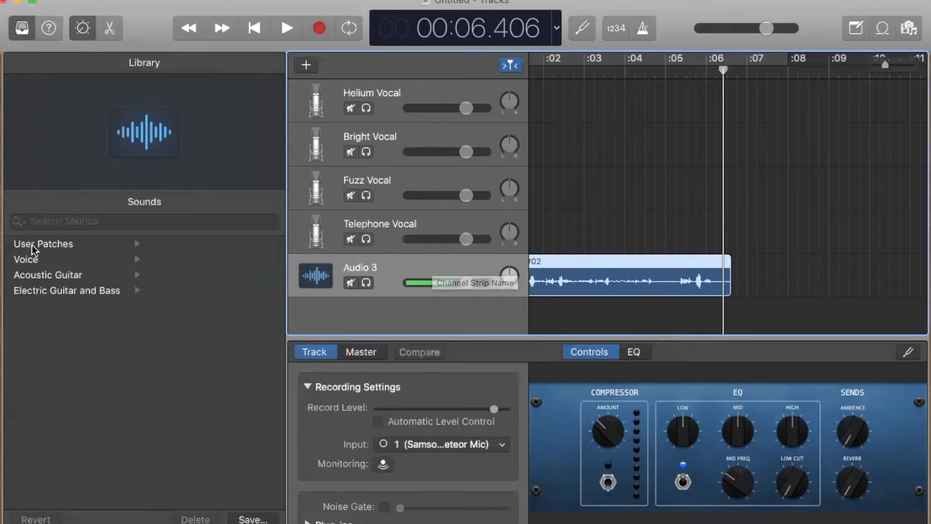
# Browse the Voice sounds and change the Audio 3 track's sound to the user patch "female basic track"
pyautogui.scroll(2, 41, 268)
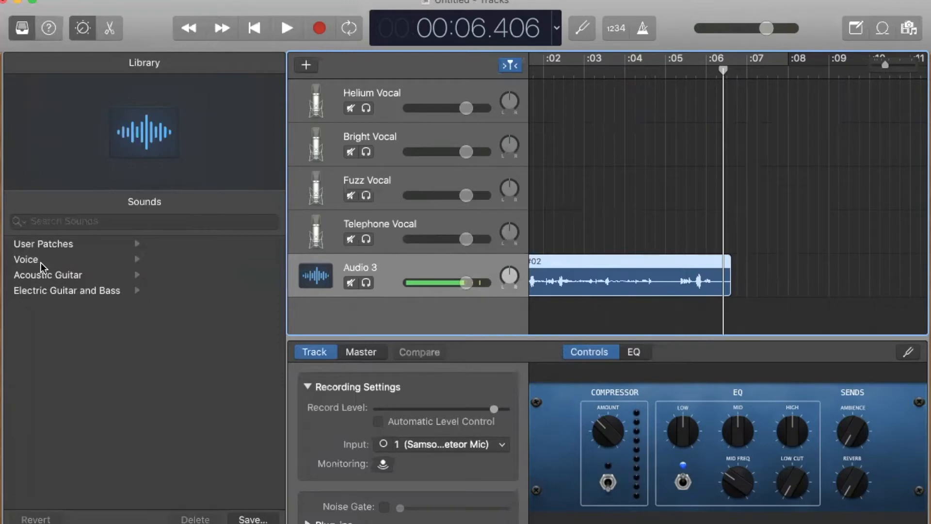
pyautogui.click(41, 263)
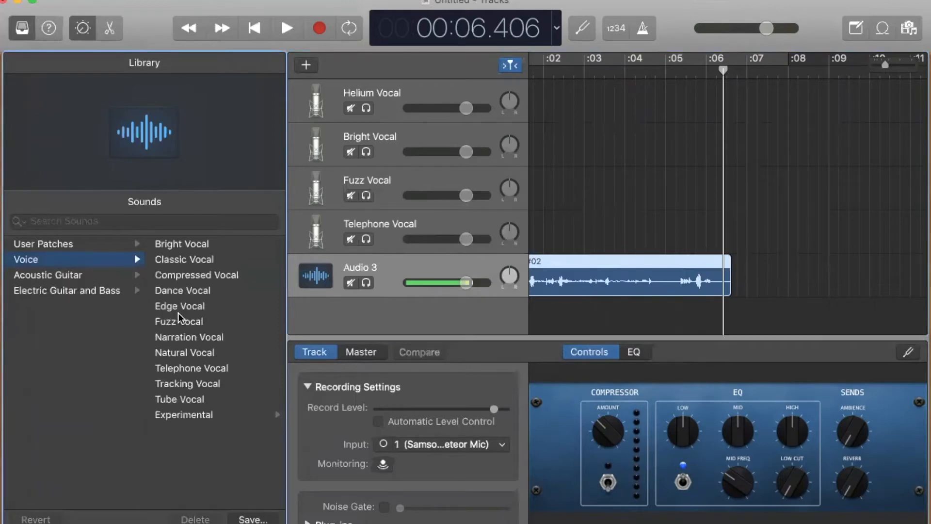
pyautogui.click(91, 244)
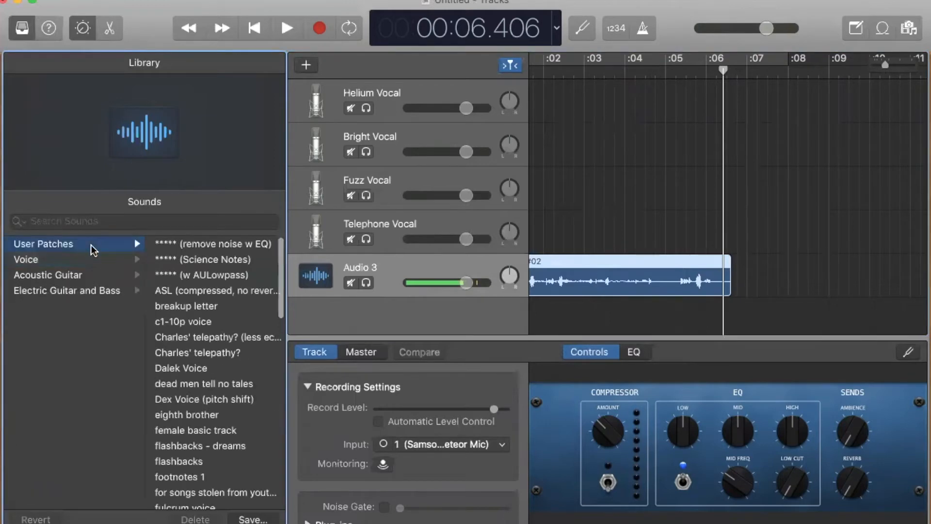
pyautogui.scroll(-2, 196, 380)
pyautogui.click(208, 397)
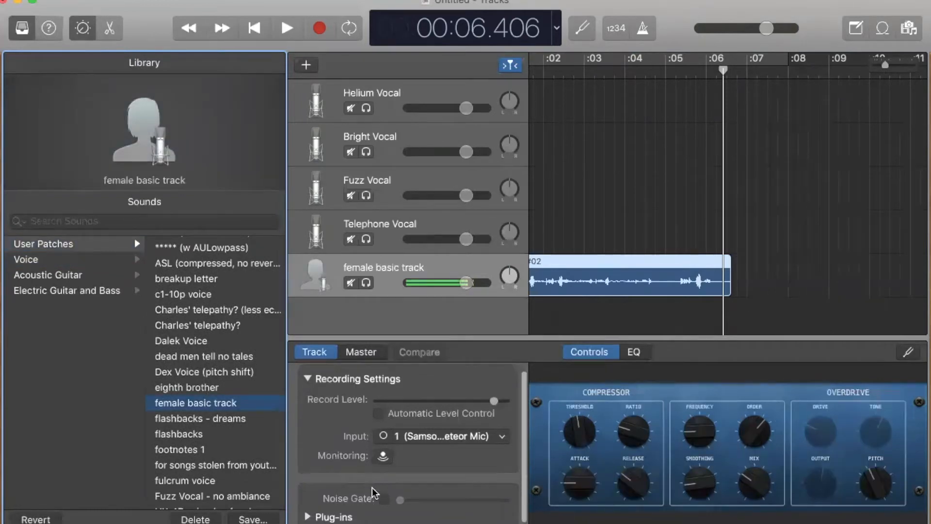
pyautogui.scroll(-1, 396, 444)
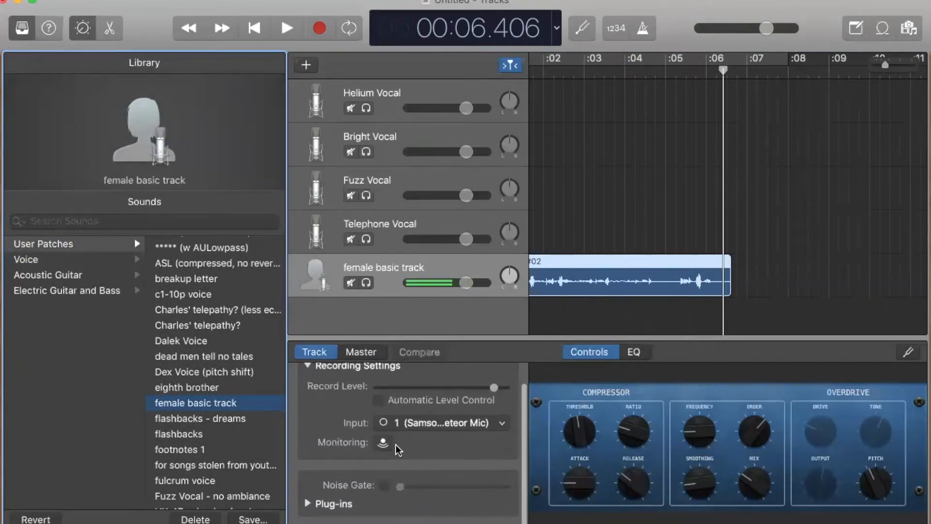
pyautogui.scroll(2, 396, 445)
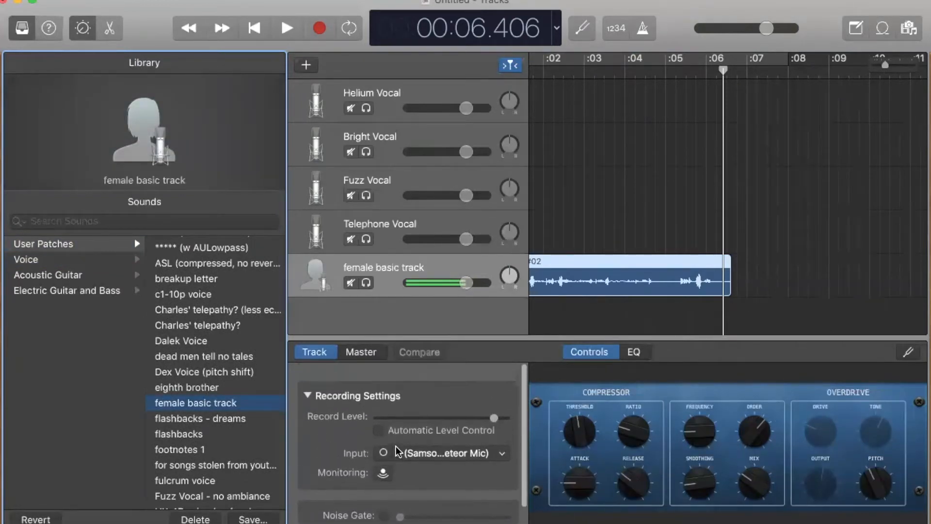
# Change the "female basic track" track's sound to the user patch marked "(w AULowpass)"
pyautogui.click(409, 265)
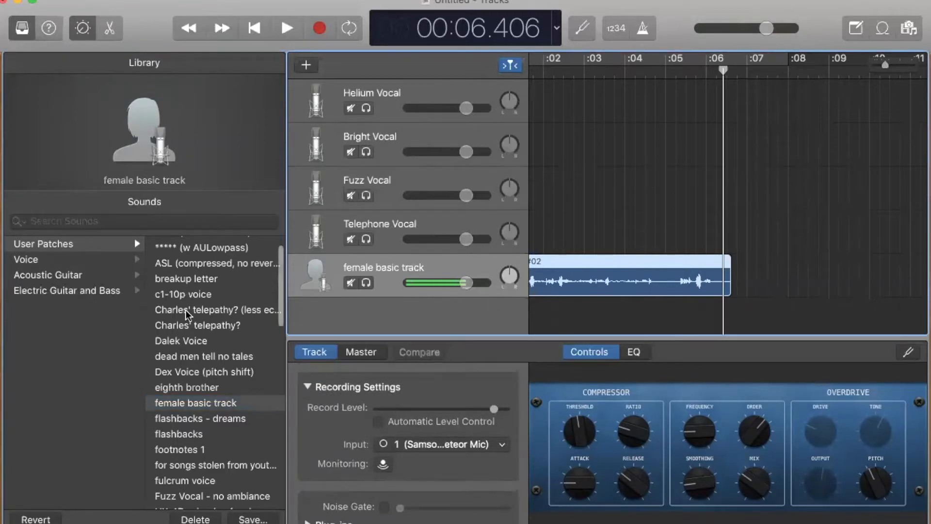
pyautogui.scroll(2, 188, 314)
pyautogui.scroll(-1, 189, 311)
pyautogui.click(202, 276)
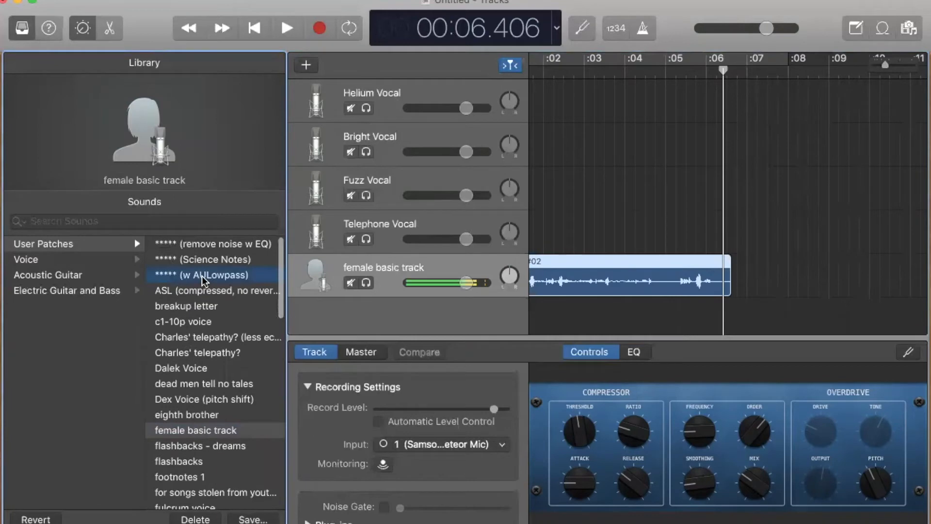
pyautogui.scroll(-2, 383, 403)
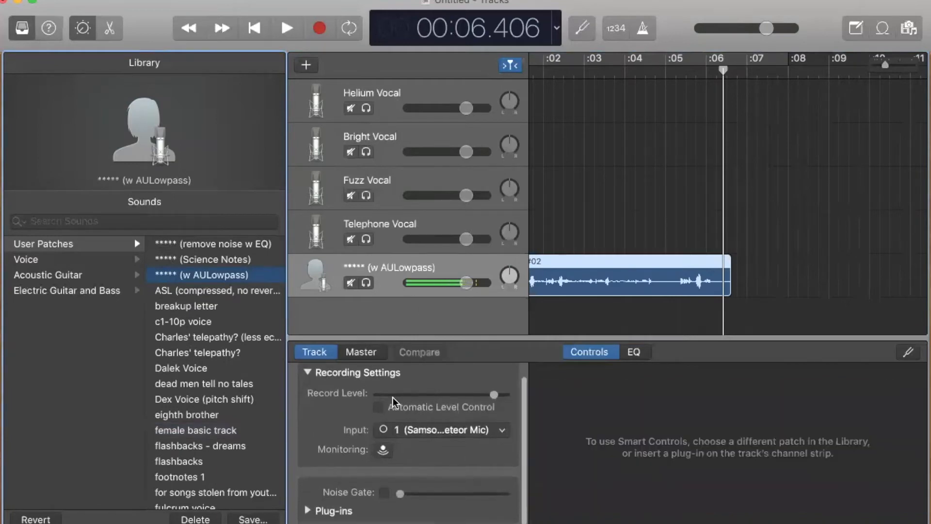
# Inspect the AULowpass track's EQ, the master output plug-ins and the track's available recording inputs
pyautogui.click(637, 352)
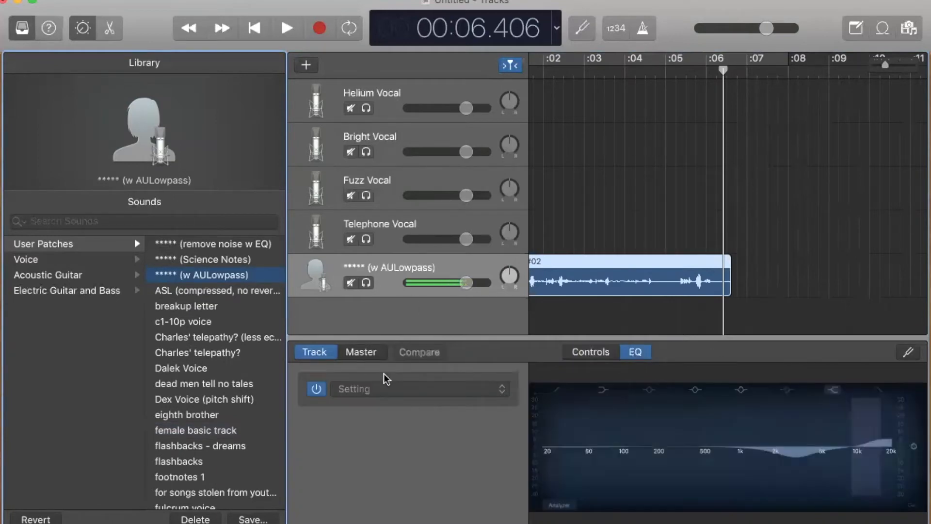
pyautogui.click(588, 350)
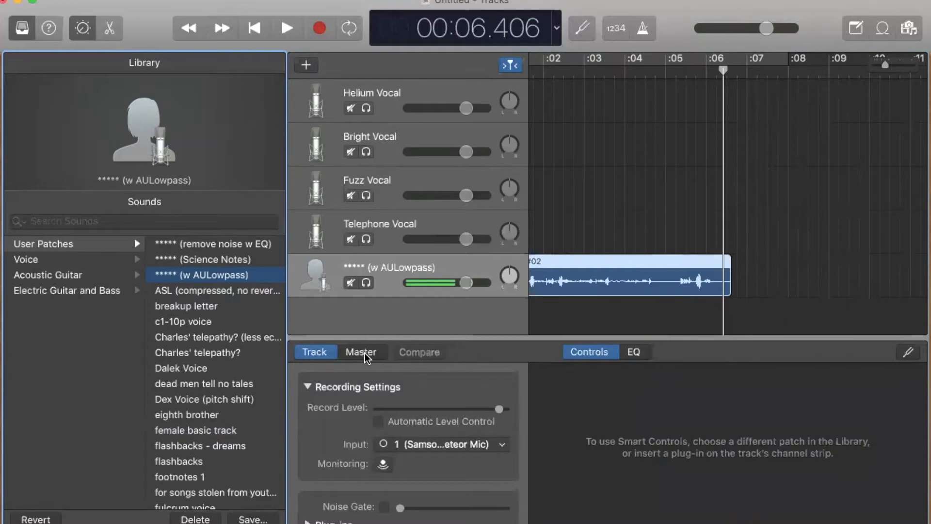
pyautogui.click(365, 353)
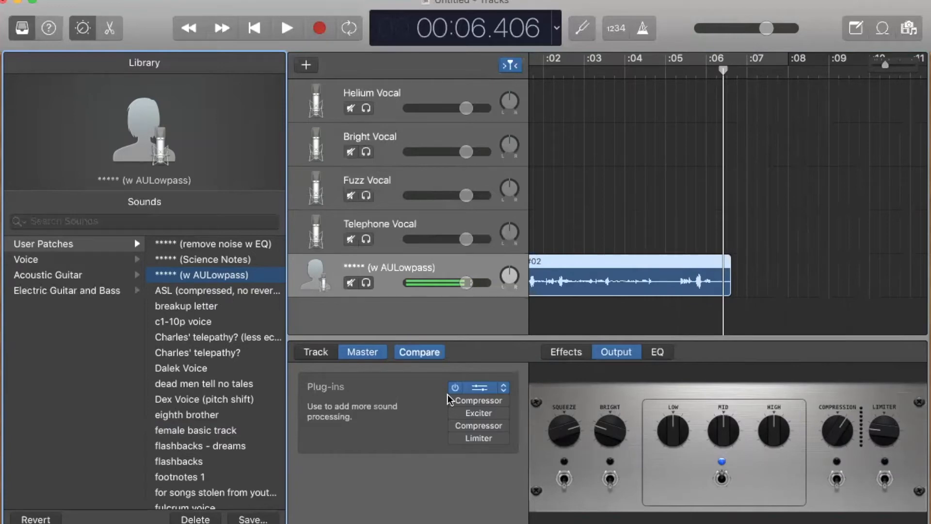
pyautogui.click(304, 348)
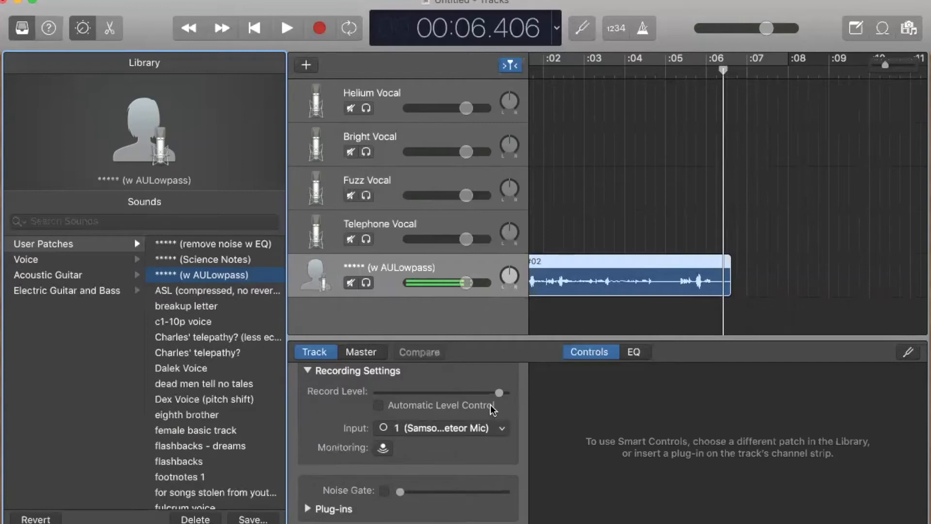
pyautogui.click(439, 426)
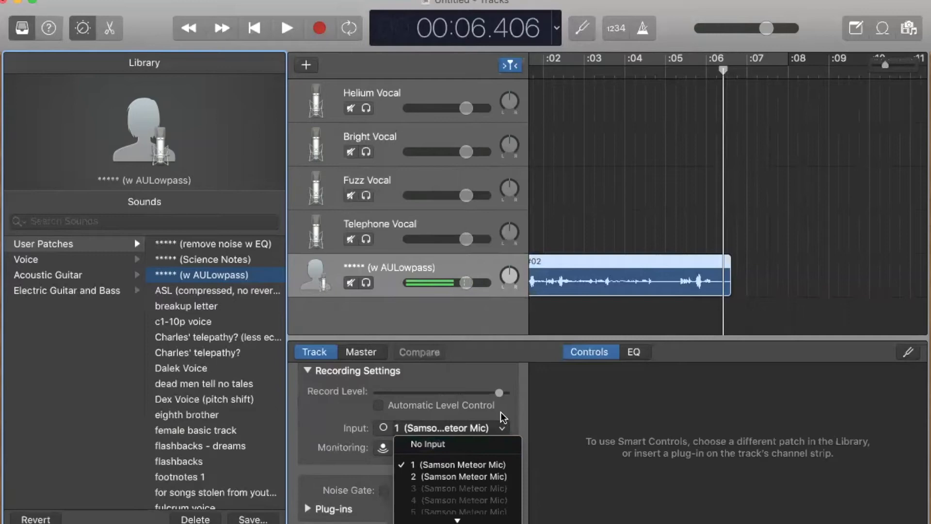
pyautogui.click(515, 427)
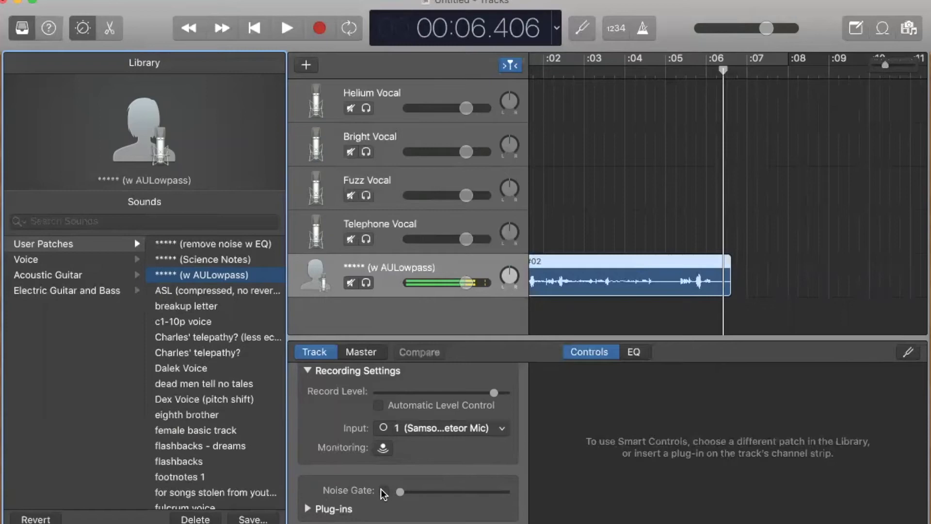
# Expand the AULowpass track's plug-ins and inspect the Noise Gate and Compressor settings
pyautogui.click(309, 509)
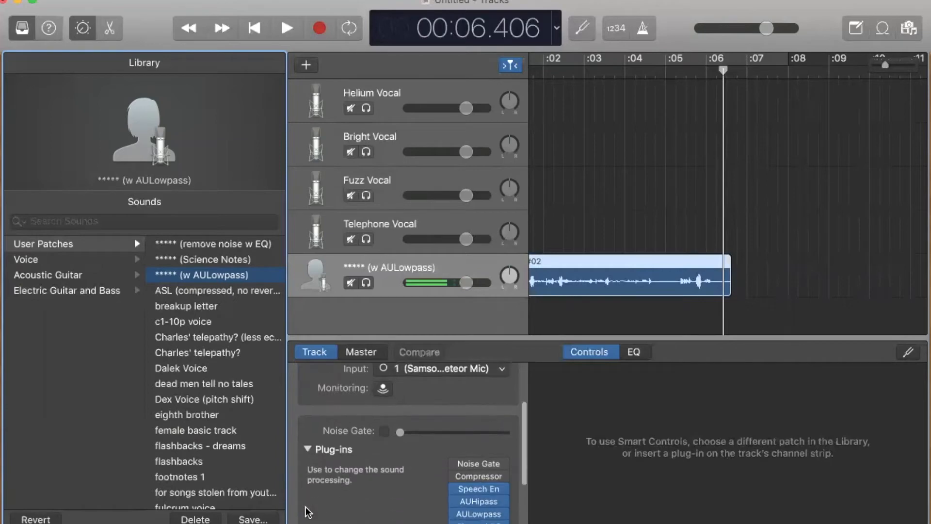
pyautogui.moveTo(480, 465)
pyautogui.scroll(-2, 479, 461)
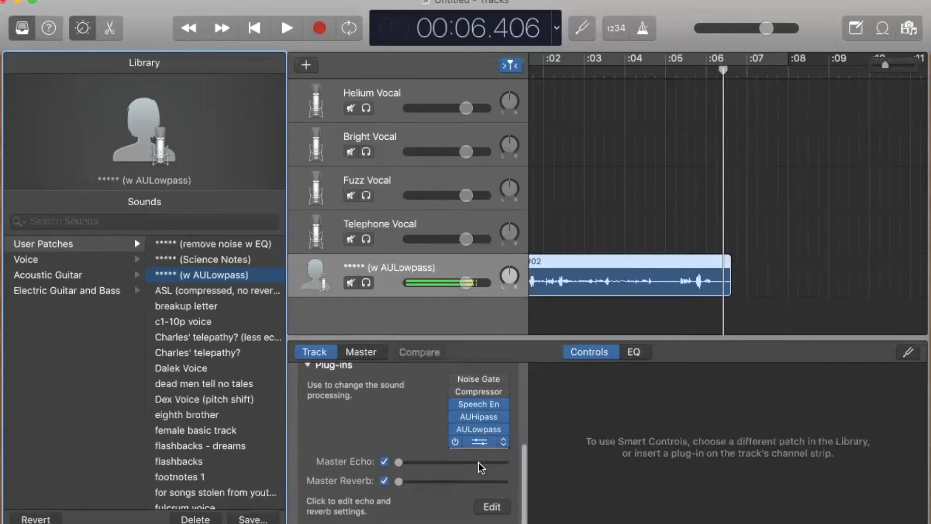
pyautogui.moveTo(482, 398)
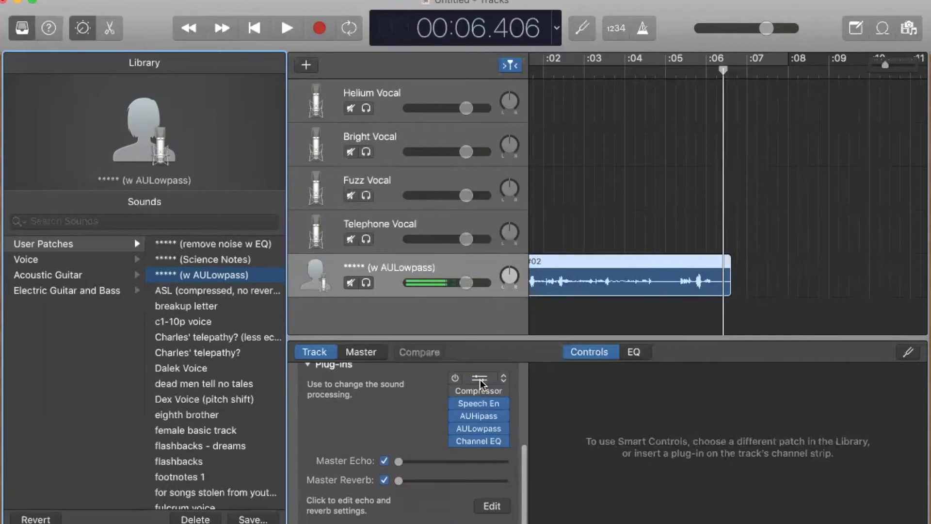
pyautogui.click(480, 379)
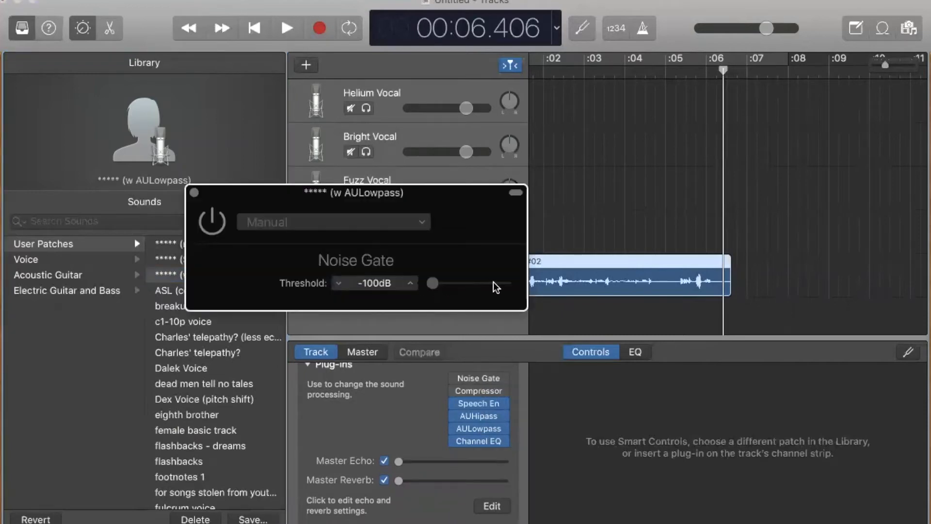
pyautogui.click(194, 192)
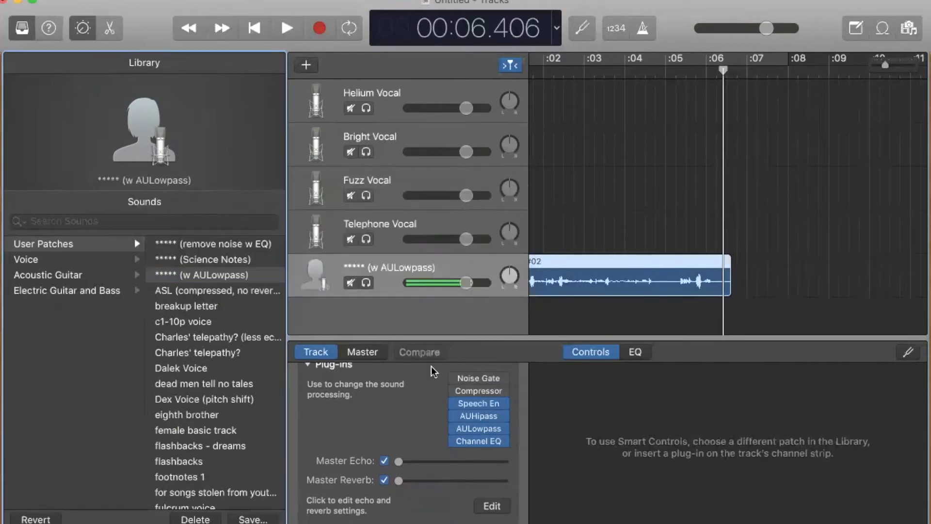
pyautogui.click(479, 392)
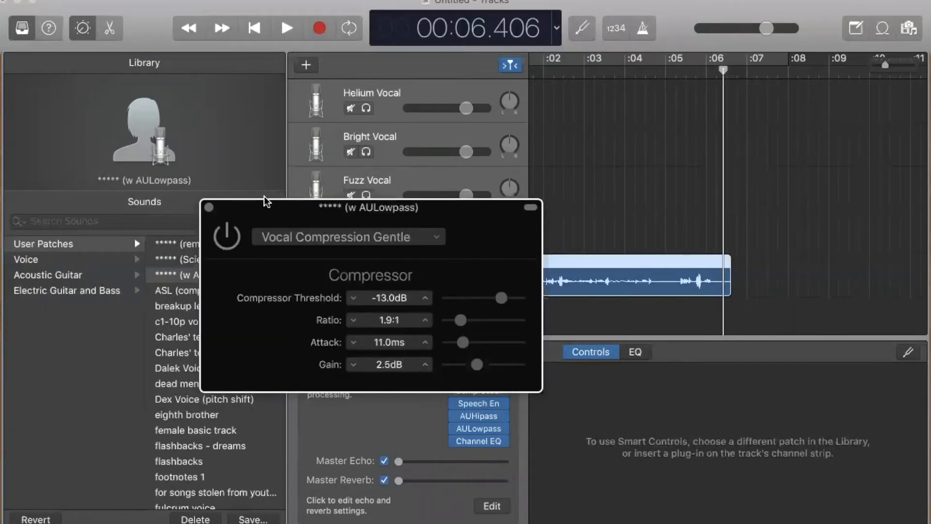
pyautogui.click(209, 208)
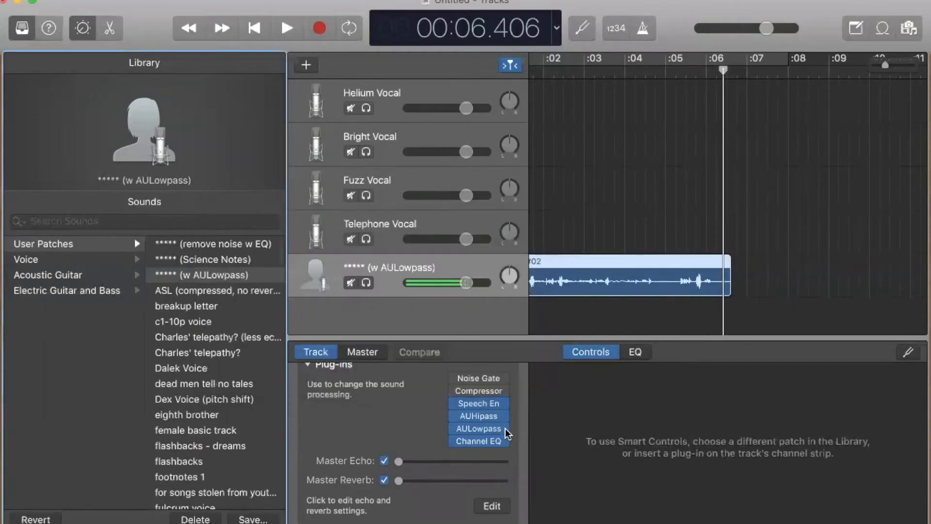
# Inspect the AULowpass track's Speech Enhancer, AUHipass and AULowpass plug-in settings, closing each window
pyautogui.click(483, 402)
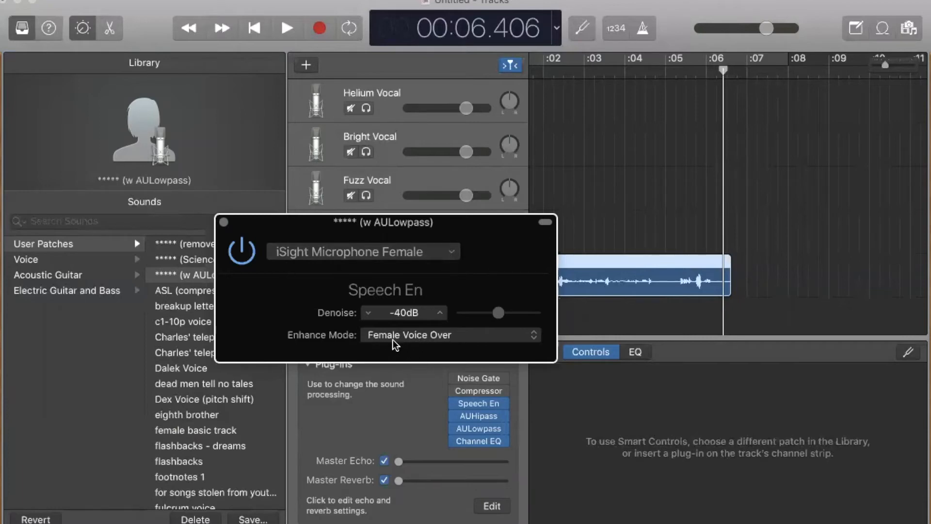
pyautogui.click(224, 222)
pyautogui.click(476, 416)
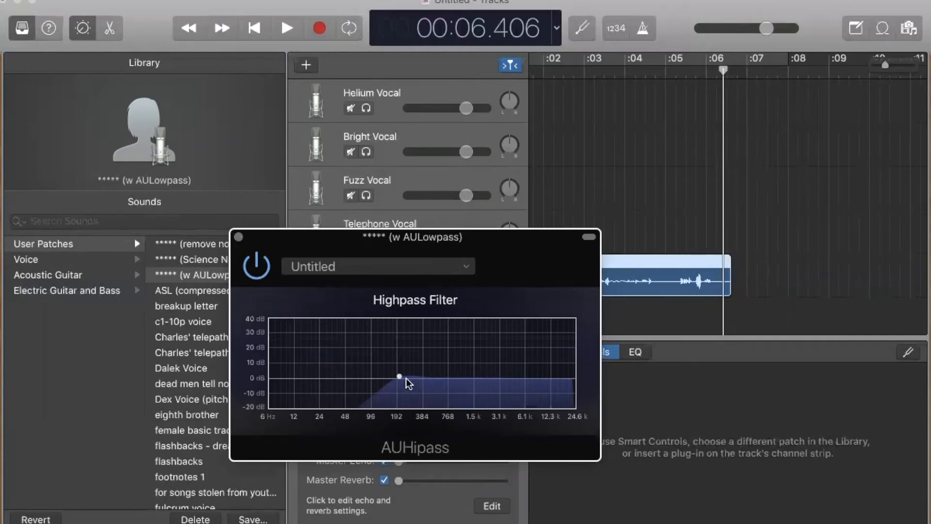
pyautogui.click(238, 237)
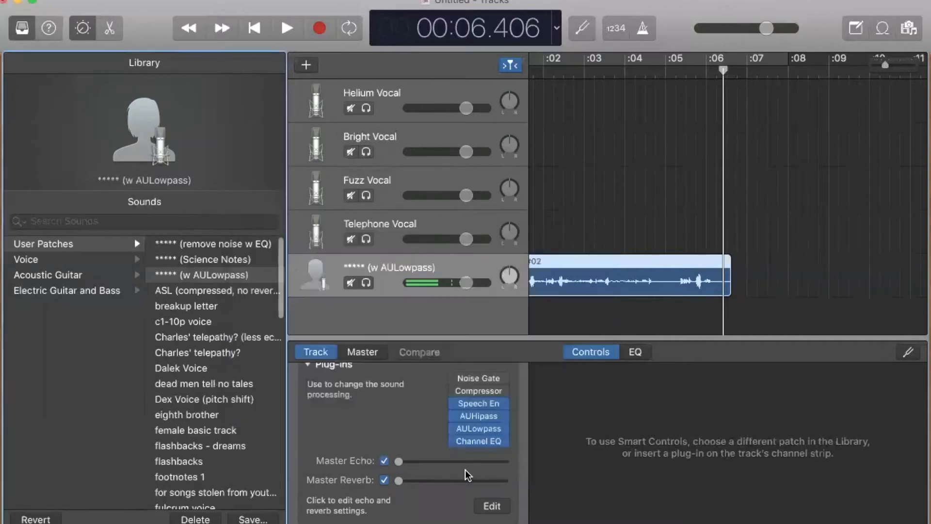
pyautogui.click(474, 431)
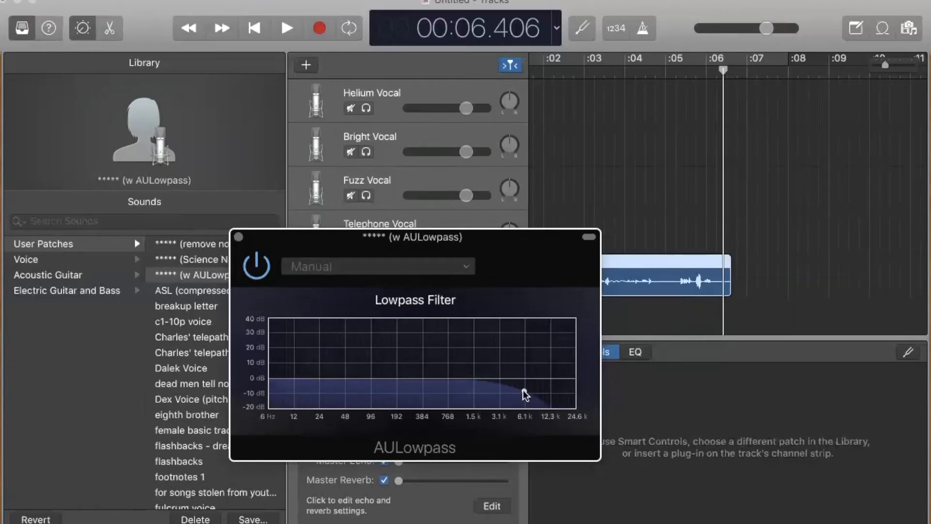
pyautogui.click(238, 237)
# Inspect the track's Channel EQ curve and its Voice presets, leaving the current preset in place
pyautogui.click(480, 441)
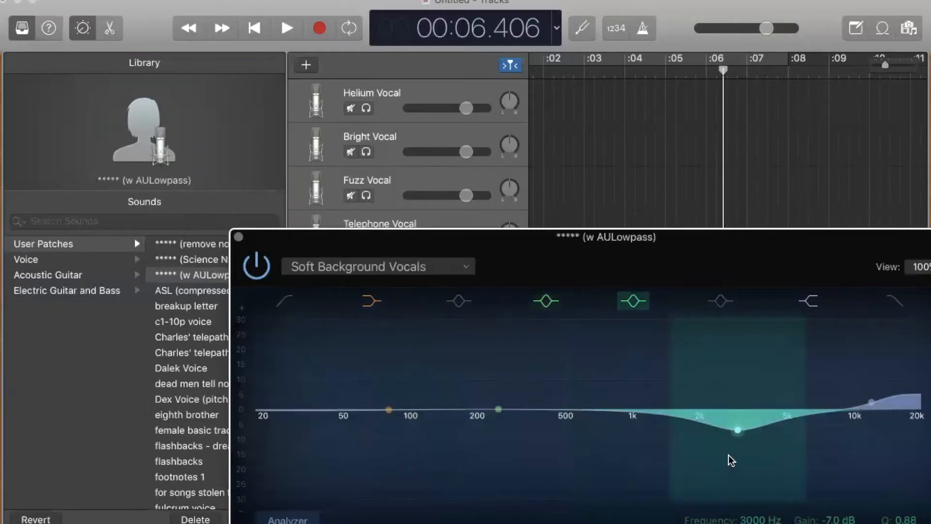
pyautogui.click(473, 271)
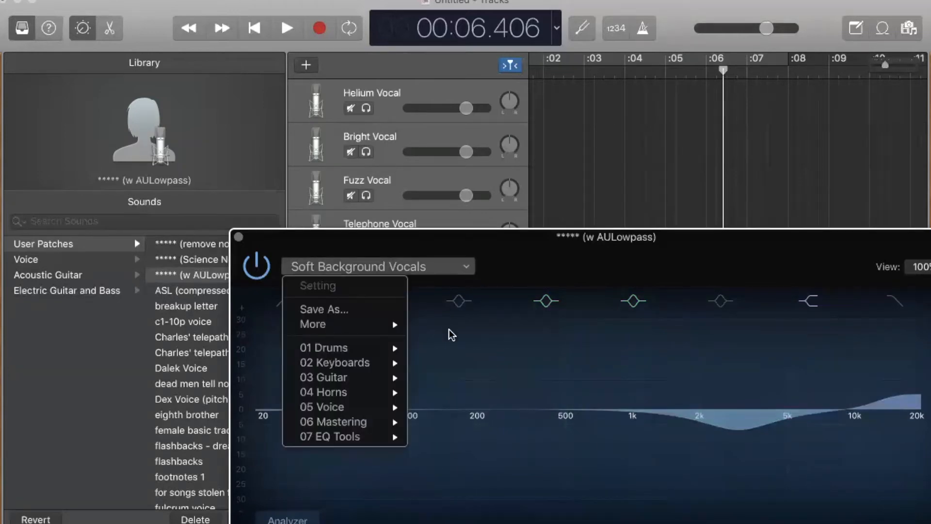
pyautogui.moveTo(394, 407)
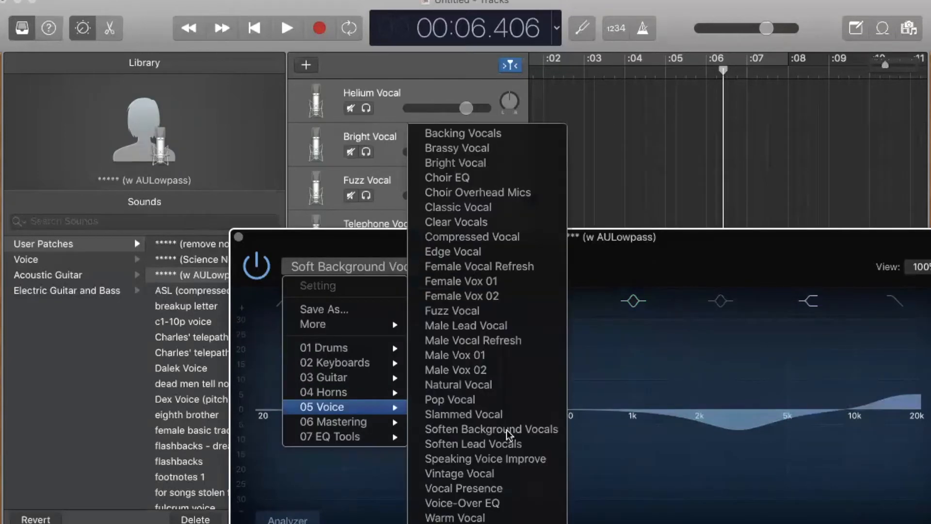
pyautogui.click(642, 218)
pyautogui.click(238, 237)
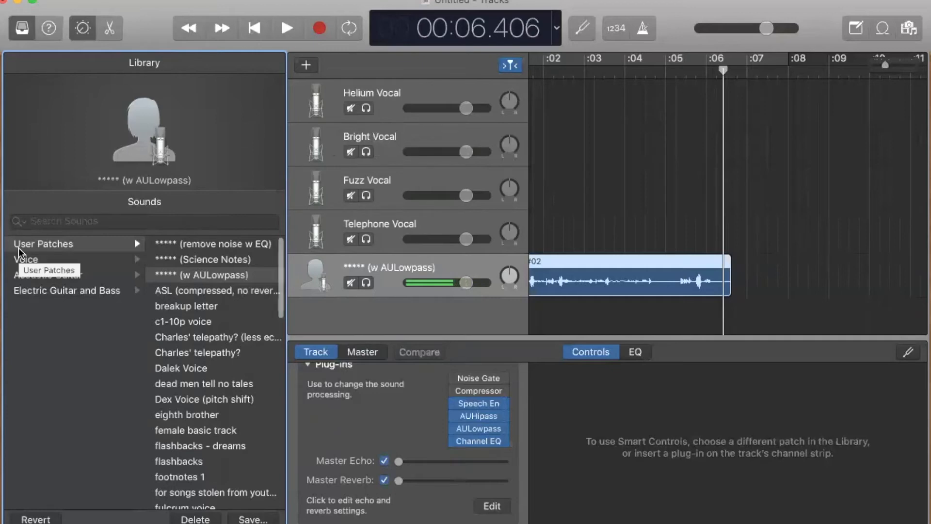
# Browse the experimental sounds for the Bright Vocal track, try Narration Vocal on it and switch back to Bright Vocal
pyautogui.click(401, 144)
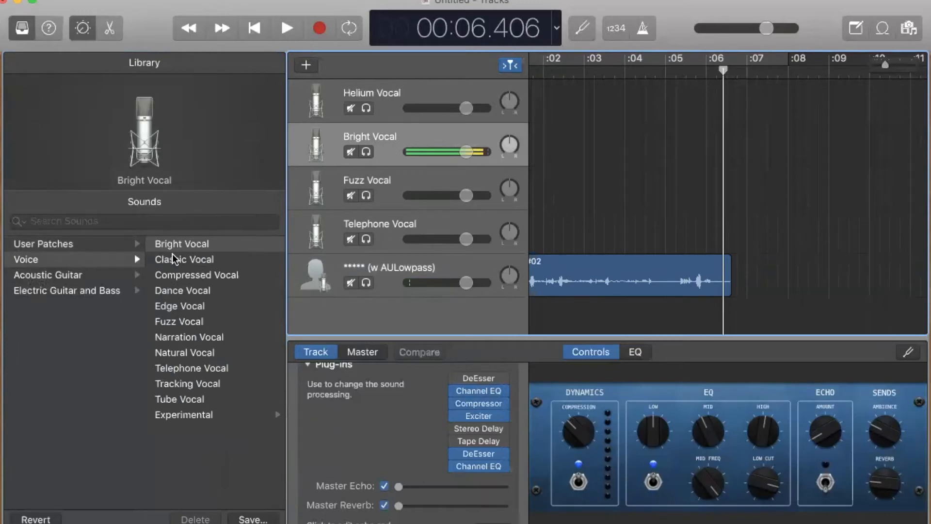
pyautogui.click(179, 410)
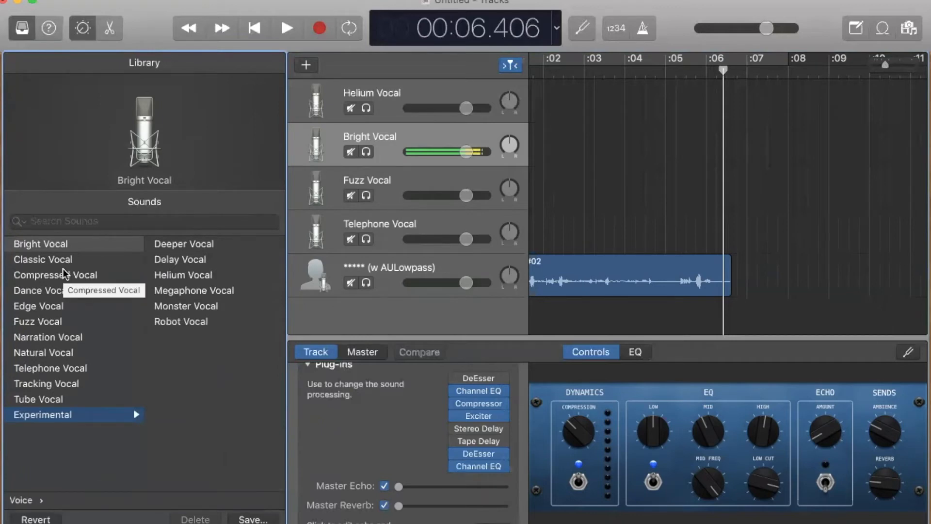
pyautogui.click(397, 145)
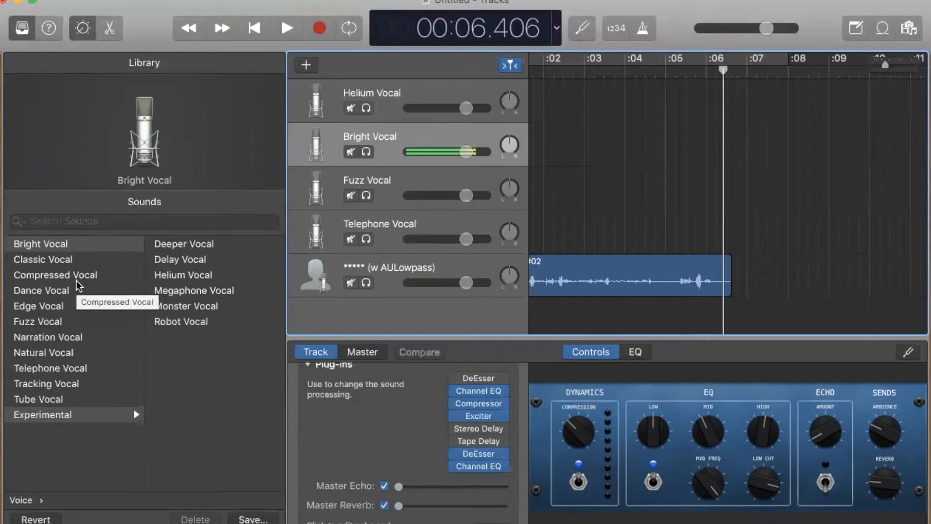
pyautogui.click(69, 337)
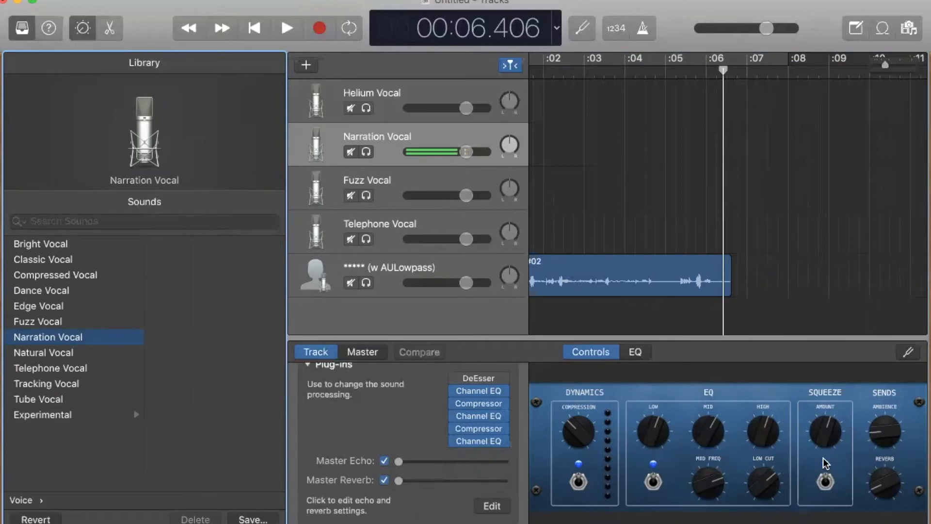
pyautogui.click(45, 244)
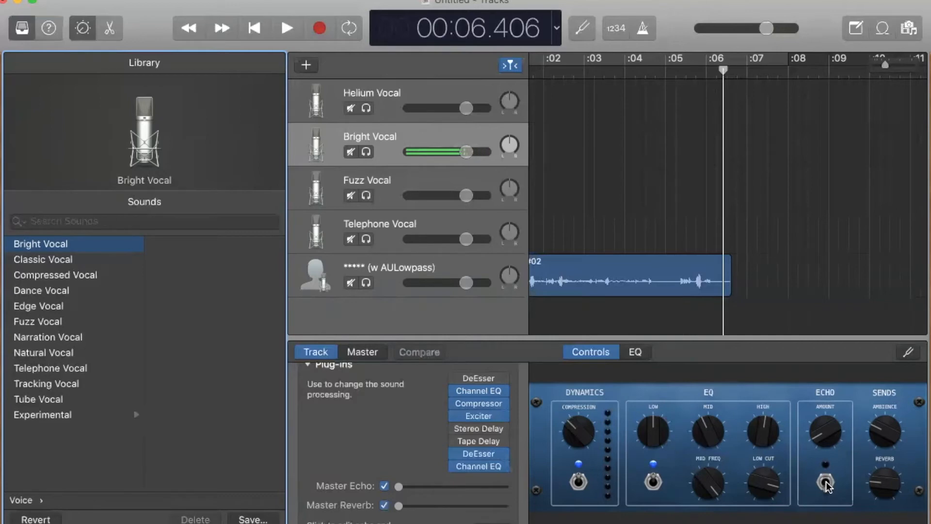
# Move the narration region onto the adjacent Bright Vocal track and turn that track's Ambience and Reverb sends down to their minimum
pyautogui.moveTo(638, 281); pyautogui.dragTo(636, 153)
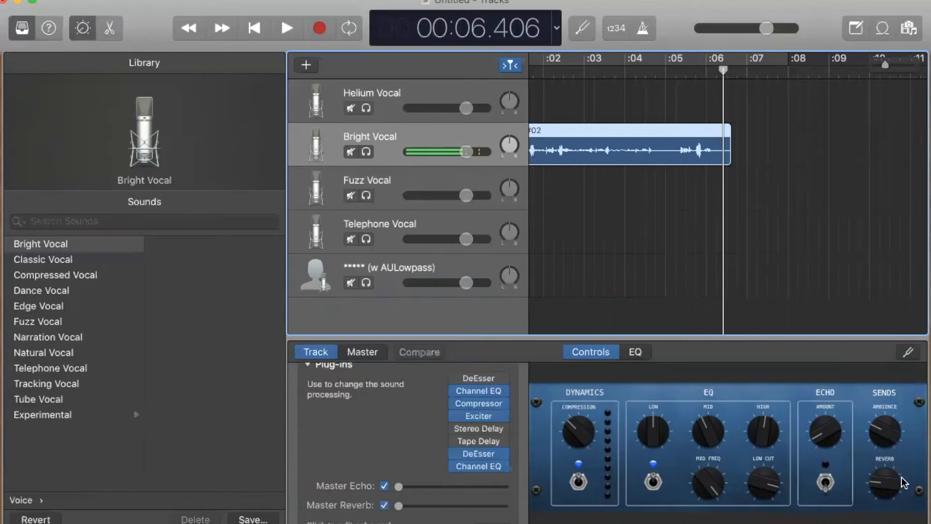
pyautogui.click(877, 450)
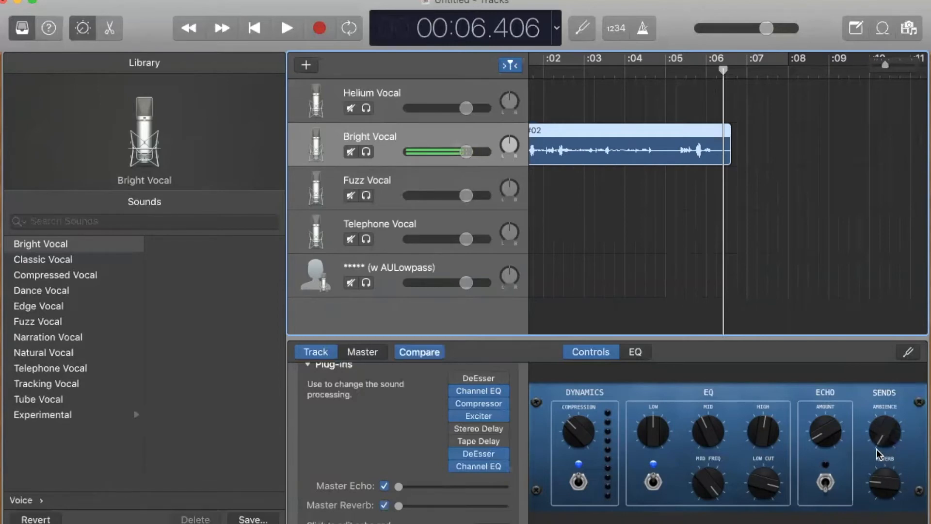
pyautogui.click(876, 500)
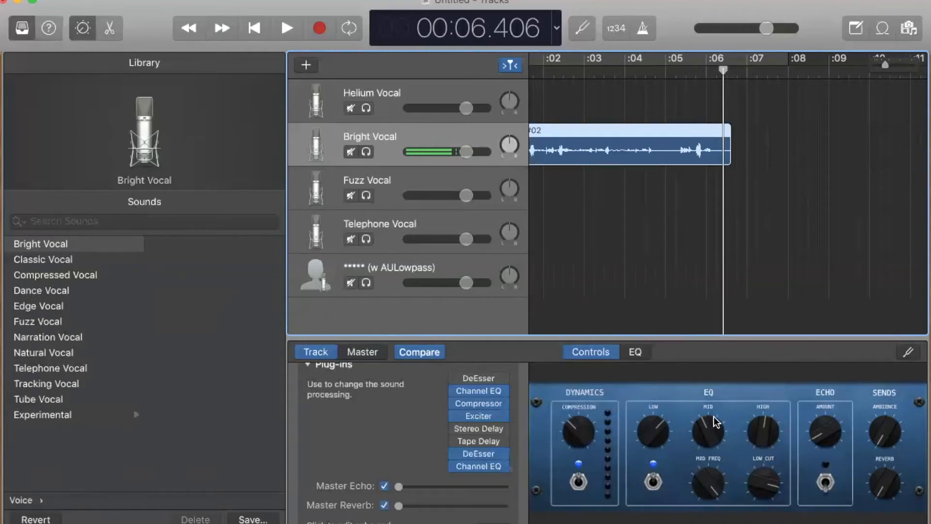
# Shape the Bright Vocal track's EQ by reducing the Mid, Mid Freq and Low Cut controls
pyautogui.moveTo(697, 427); pyautogui.dragTo(695, 433)
pyautogui.click(724, 479)
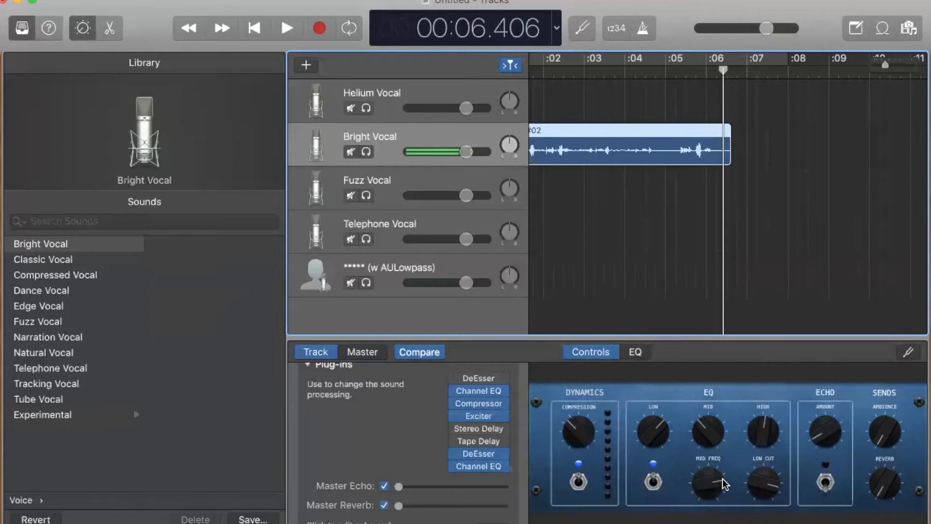
pyautogui.click(775, 470)
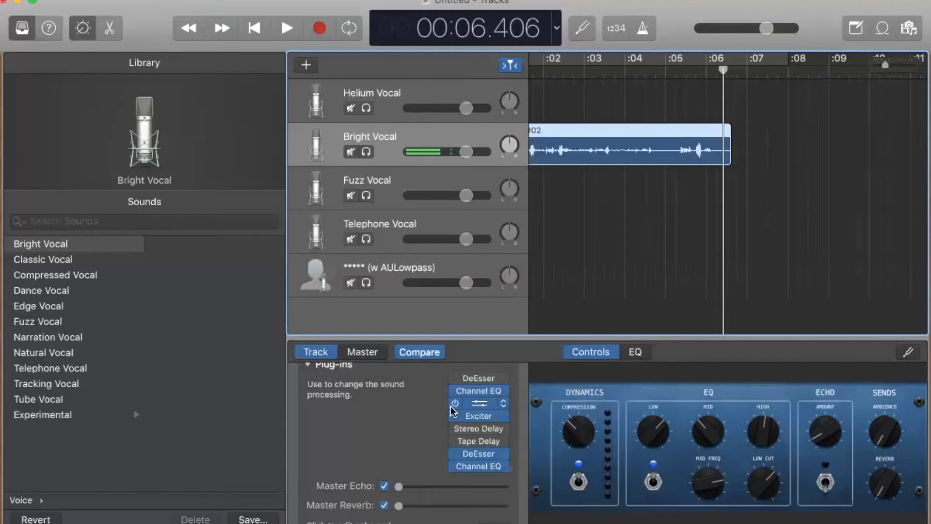
# Review the Bright Vocal track's plug-in chain and the plug-ins available for an empty slot, without adding any
pyautogui.click(473, 419)
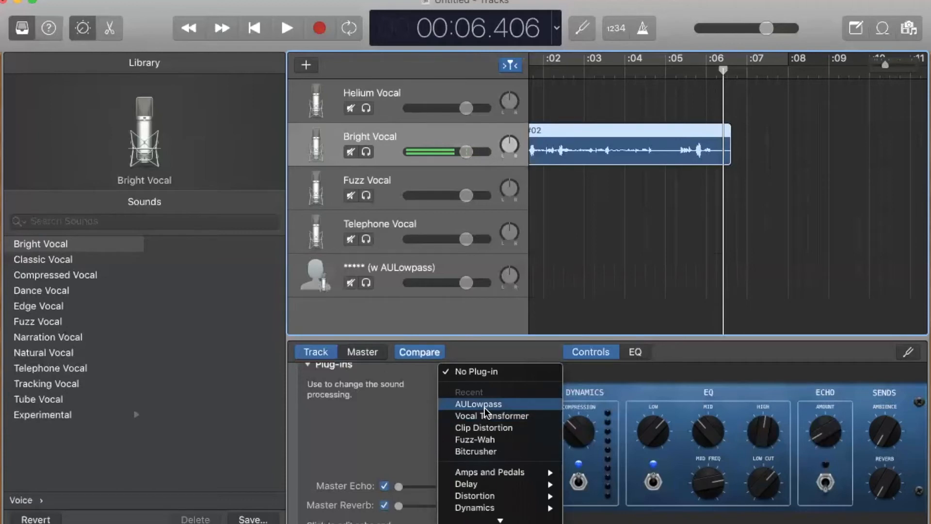
pyautogui.click(361, 435)
pyautogui.scroll(3, 403, 439)
pyautogui.moveTo(484, 467)
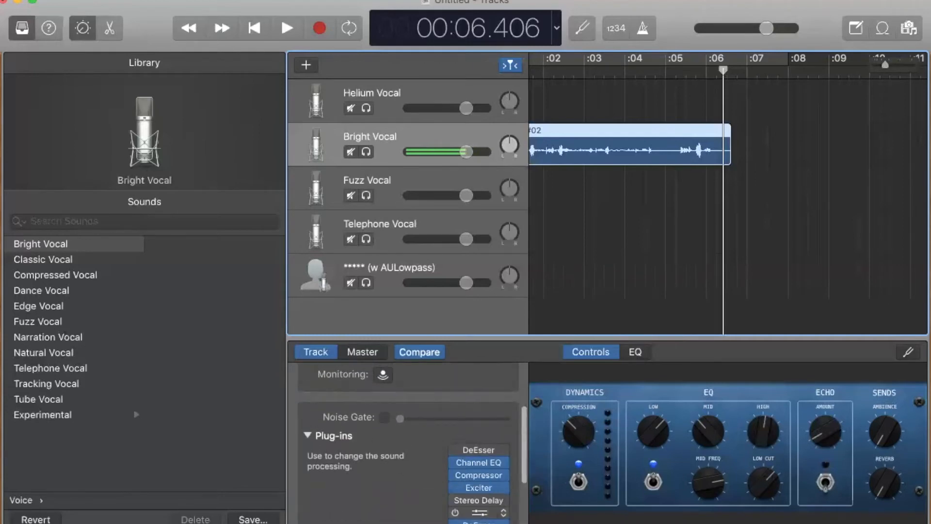
pyautogui.scroll(-3, 485, 480)
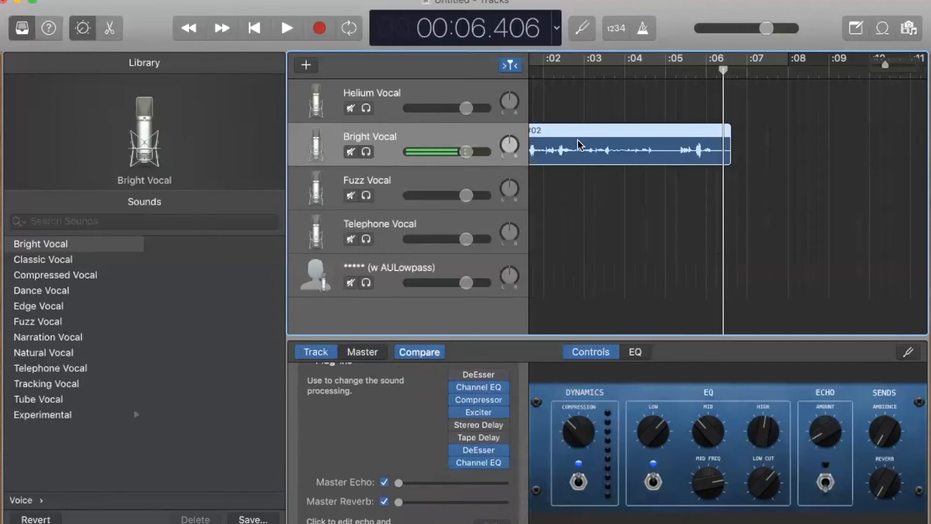
# Change the Helium Vocal track's sound to the default Bright Vocal and move the narration region onto that track
pyautogui.click(357, 86)
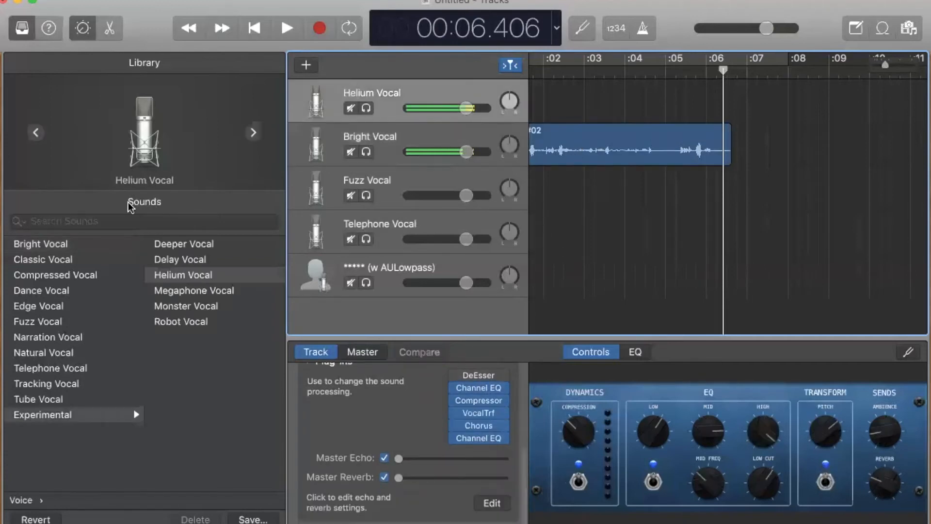
pyautogui.click(49, 245)
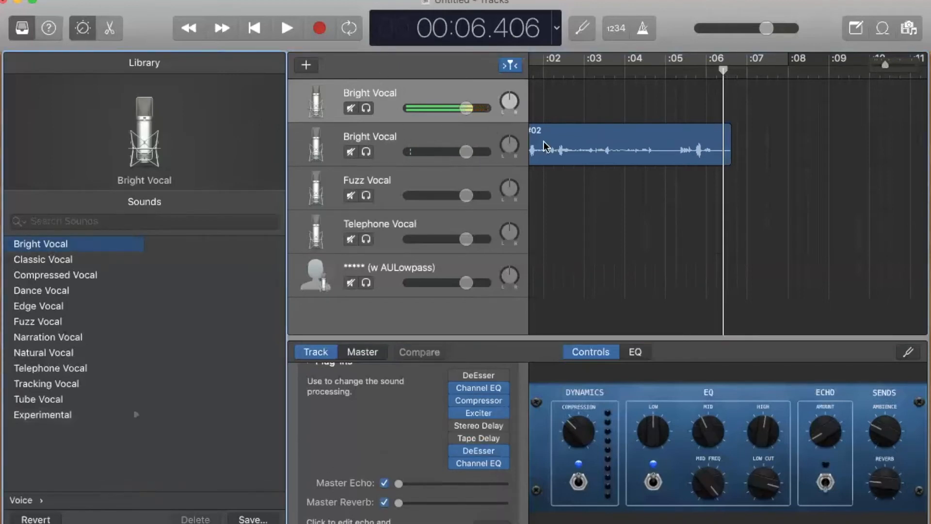
pyautogui.moveTo(545, 146); pyautogui.dragTo(543, 106)
# Play the narration from the beginning through the unmodified Bright Vocal sound, stopping after a few seconds
pyautogui.press('Return')
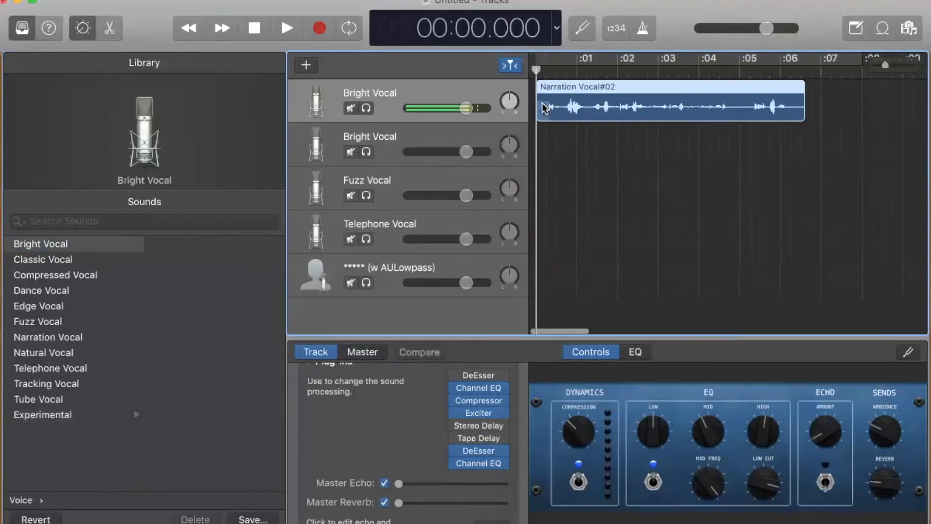
pyautogui.press('space')
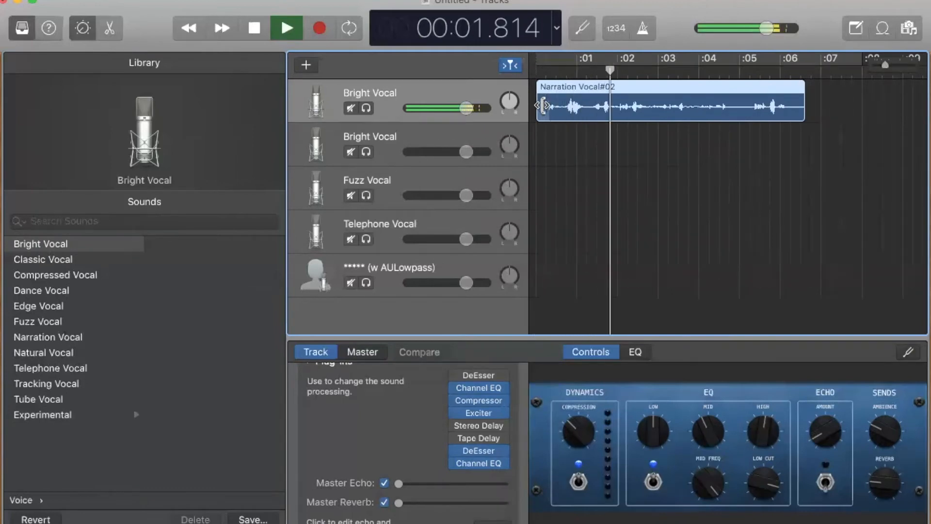
pyautogui.press('space')
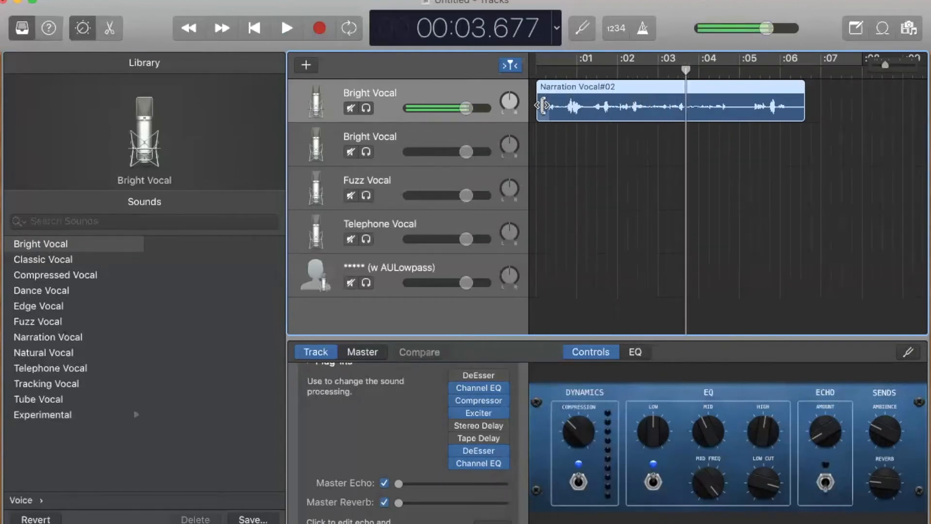
# Move the narration region back to the adjusted Bright Vocal track and play it from the beginning for comparison
pyautogui.moveTo(598, 89); pyautogui.dragTo(598, 130)
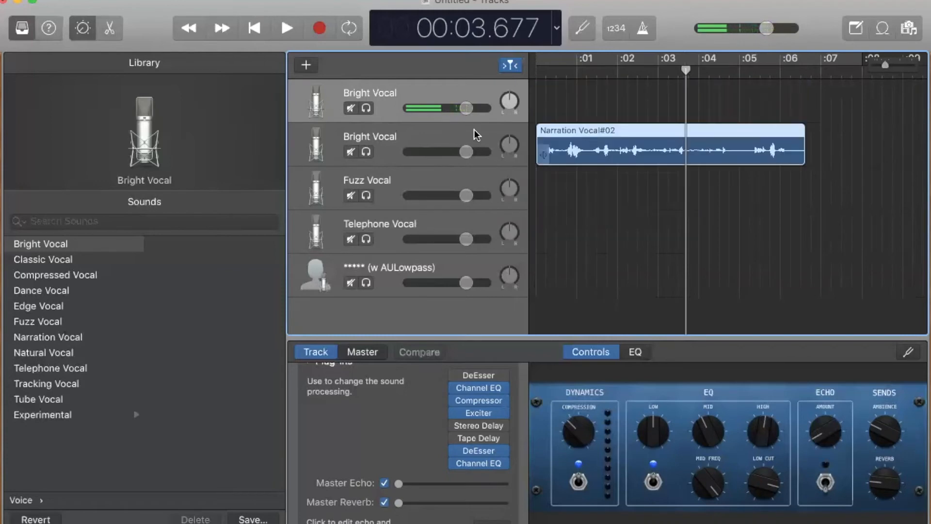
pyautogui.click(439, 130)
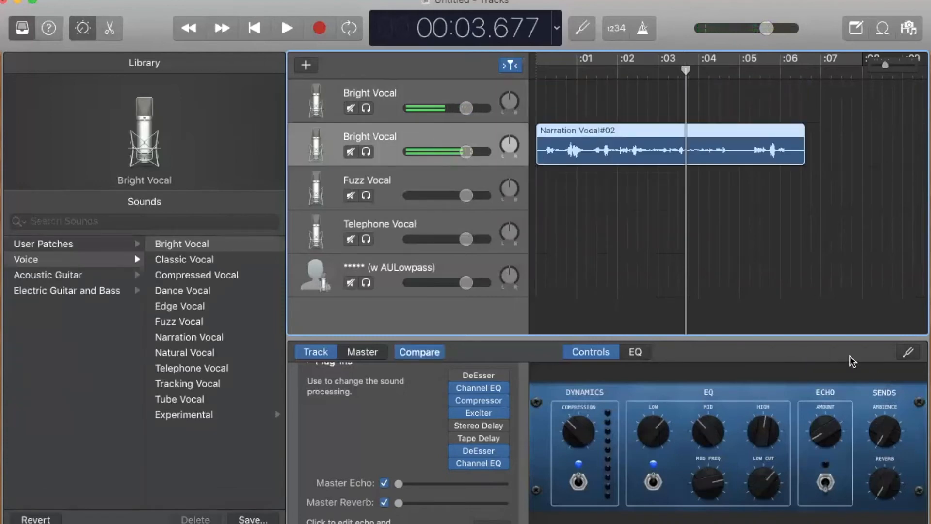
pyautogui.press('Return')
pyautogui.press('space')
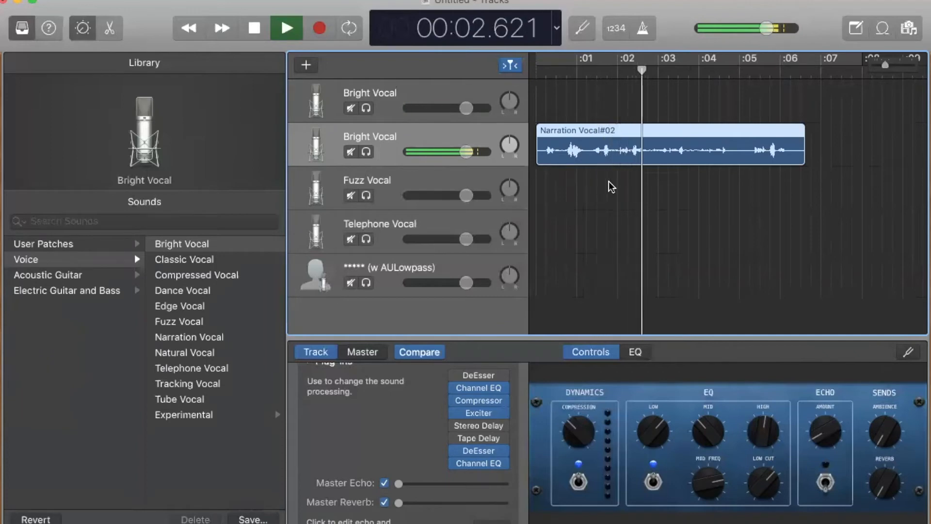
pyautogui.press('space')
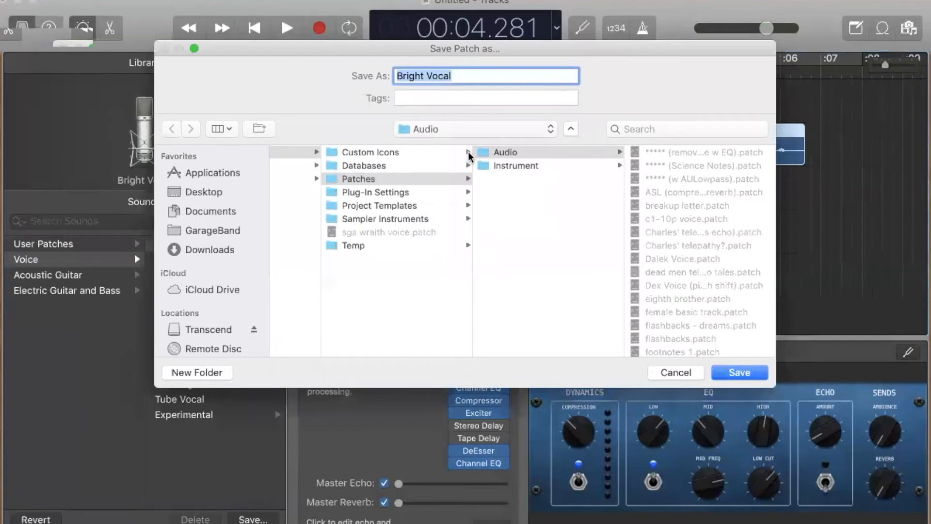
# Name the adjusted Bright Vocal patch PODFIC TRACK TEMPLATE for saving
pyautogui.press('Right')
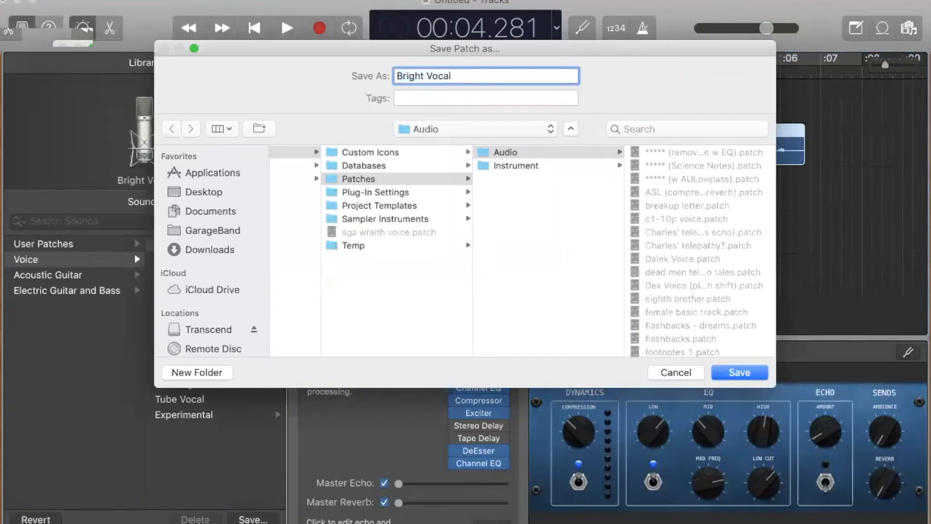
pyautogui.press('super+a')
pyautogui.write('PODFIC TRACK TEM')
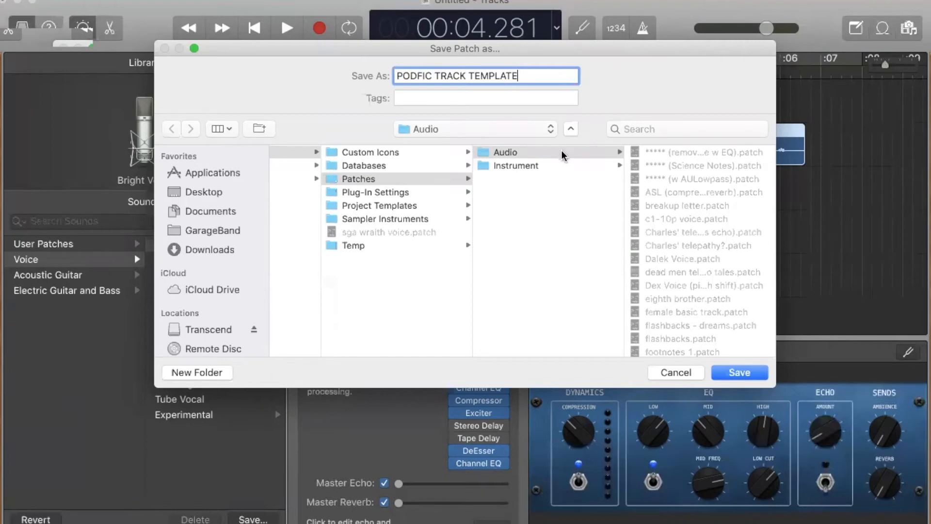
# Trace the patch's save location through Music, Audio Music Apps, Patches and Audio, and look through the patches stored there
pyautogui.hscroll(-8, 340, 180)
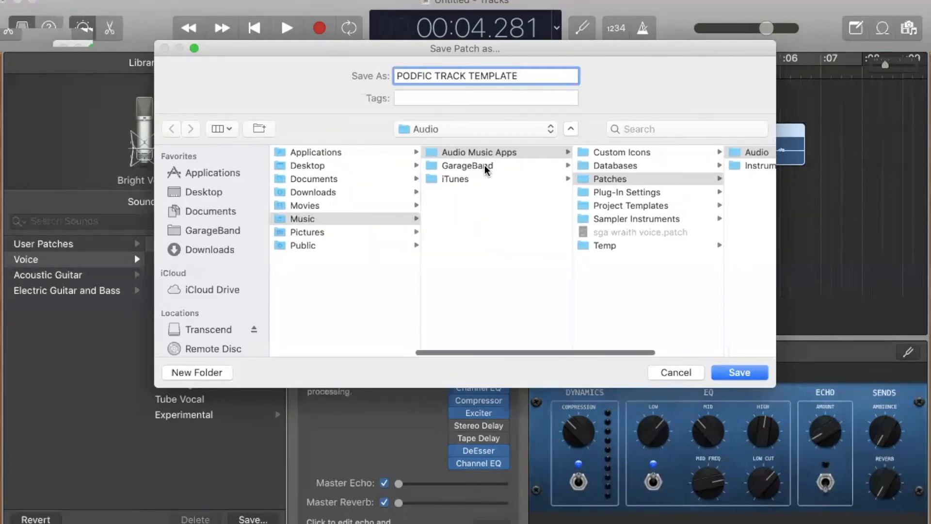
pyautogui.click(320, 219)
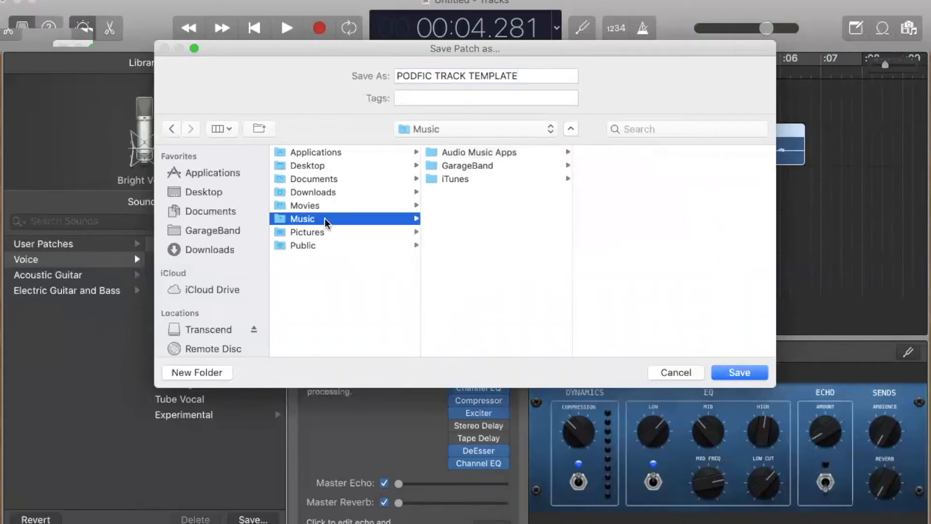
pyautogui.click(506, 153)
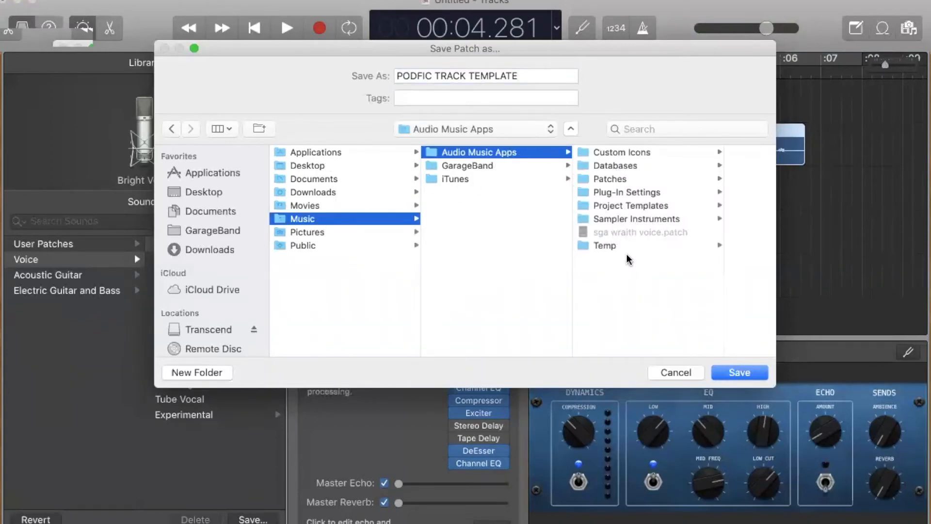
pyautogui.click(646, 183)
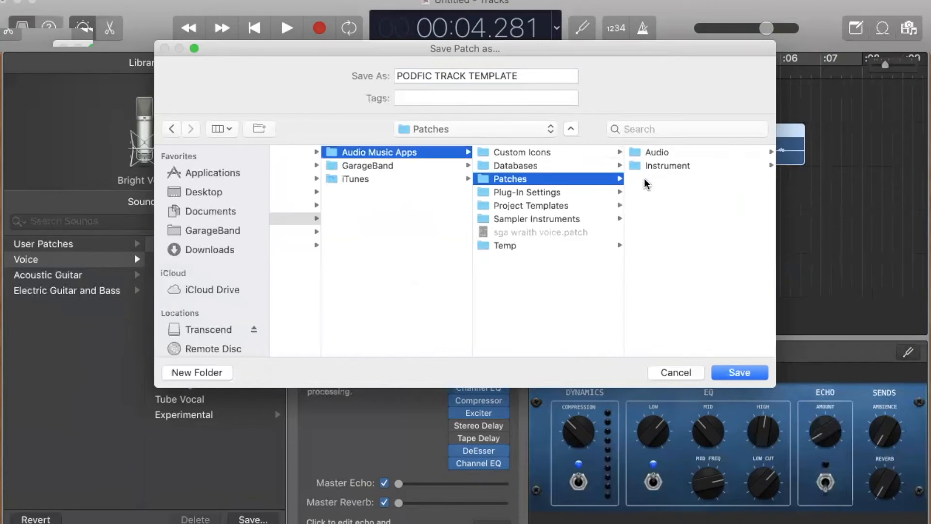
pyautogui.click(667, 156)
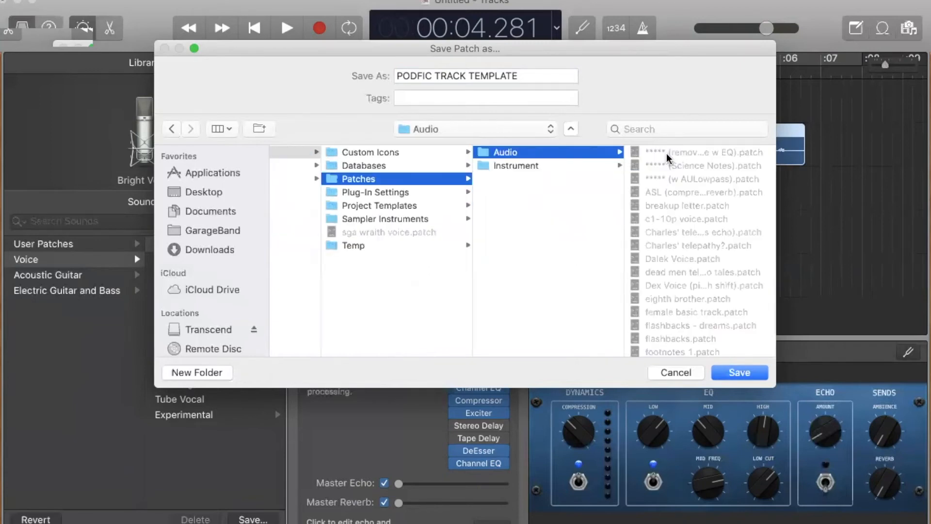
pyautogui.scroll(-15, 669, 236)
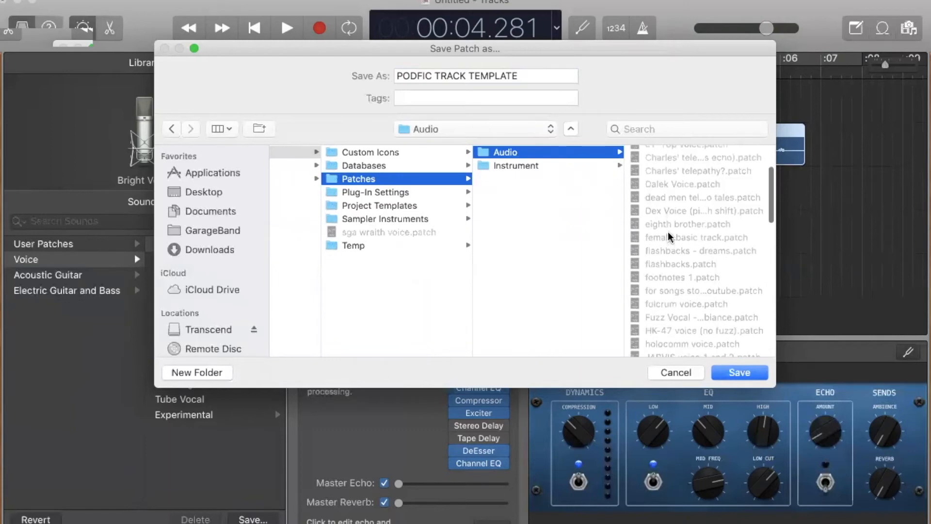
pyautogui.scroll(-10, 668, 236)
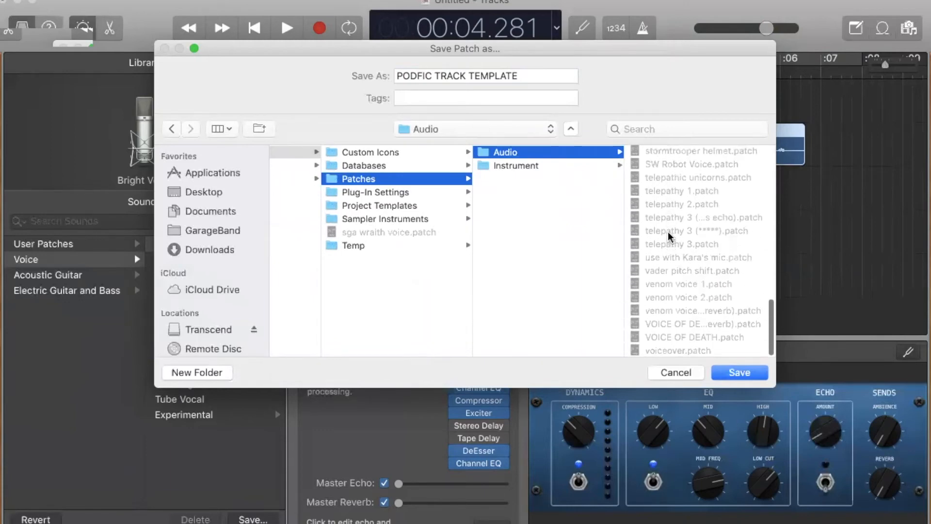
# Check the Project Templates folder, then save the PODFIC TRACK TEMPLATE patch in the Audio folder inside Patches
pyautogui.click(454, 208)
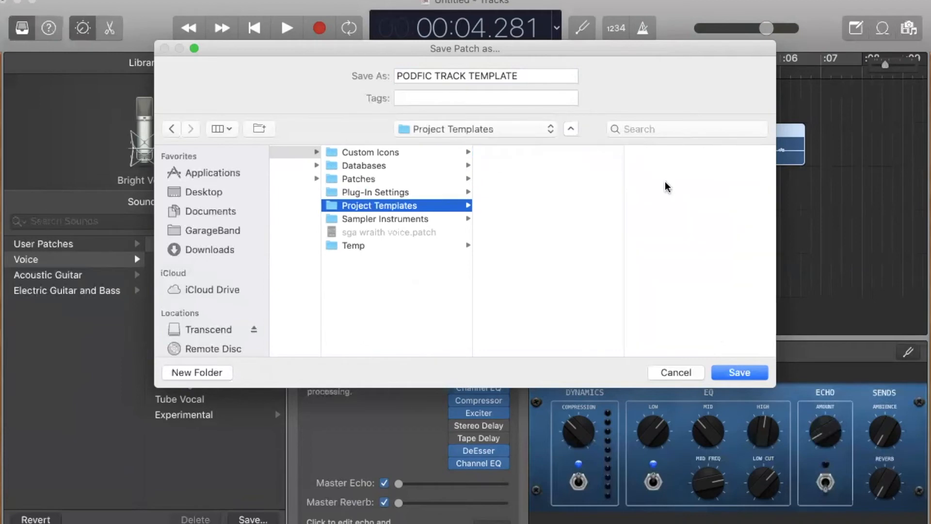
pyautogui.click(399, 184)
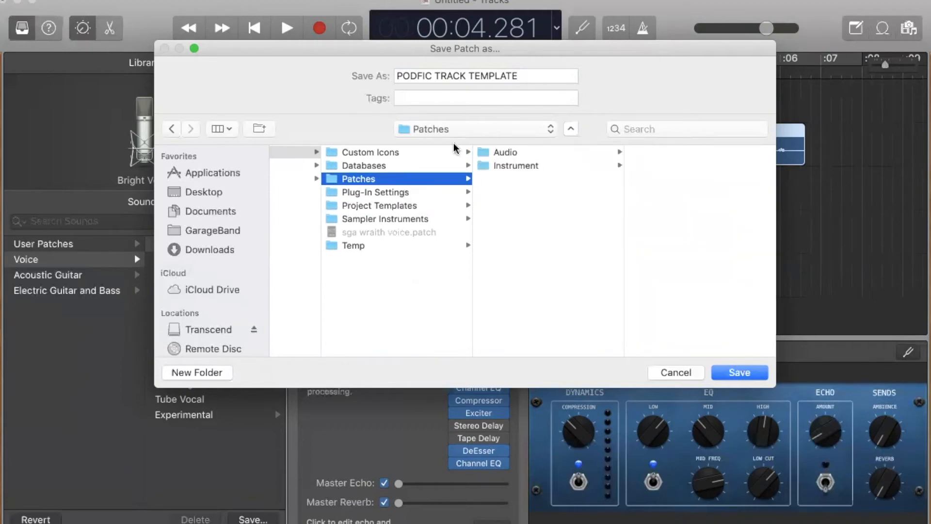
pyautogui.click(509, 154)
pyautogui.scroll(-15, 706, 326)
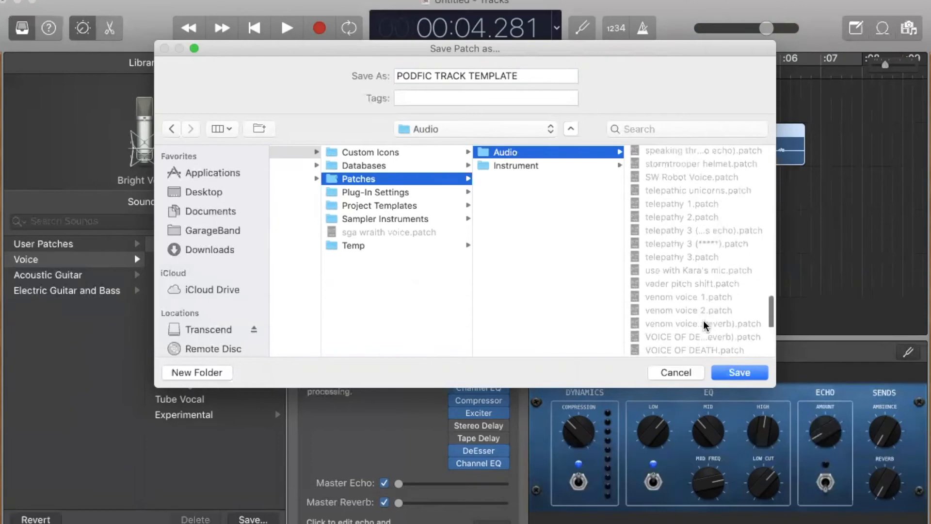
pyautogui.click(730, 373)
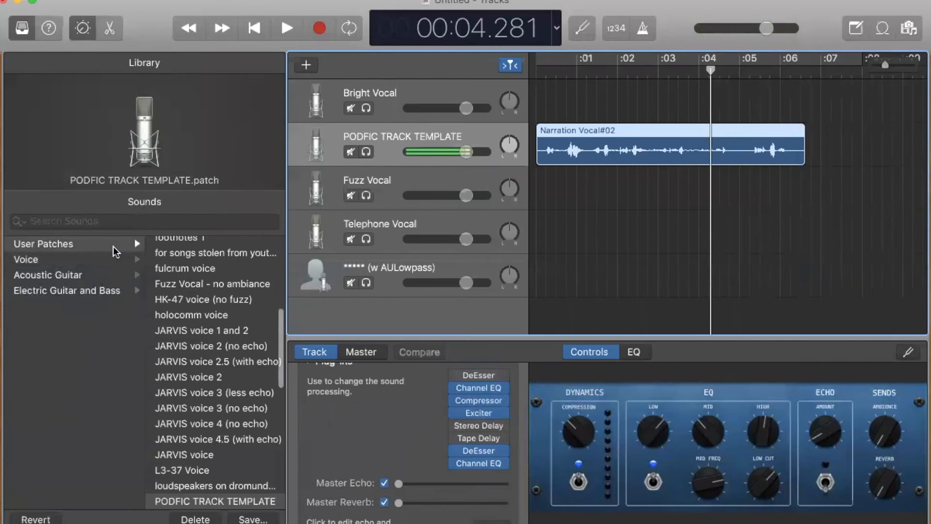
# Locate the saved PODFIC TRACK TEMPLATE among the User Patches
pyautogui.click(113, 245)
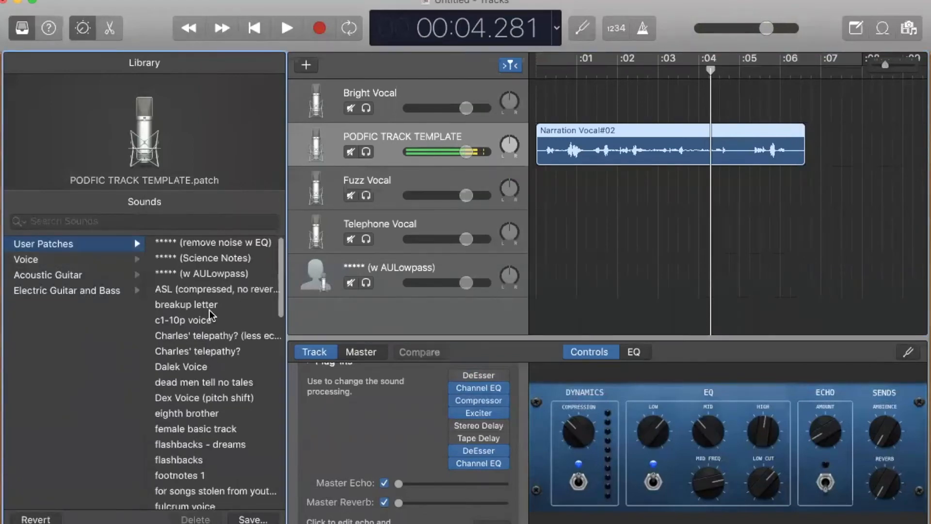
pyautogui.scroll(-15, 209, 310)
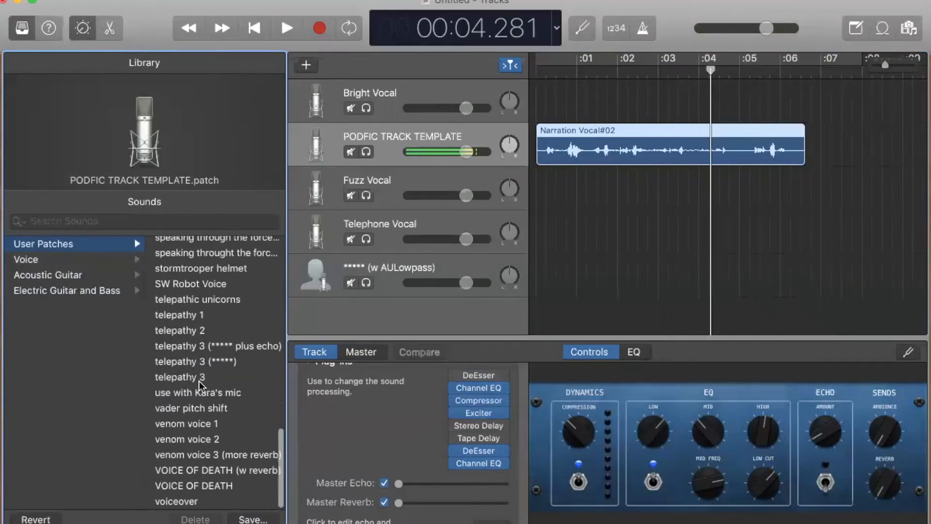
pyautogui.scroll(6, 200, 360)
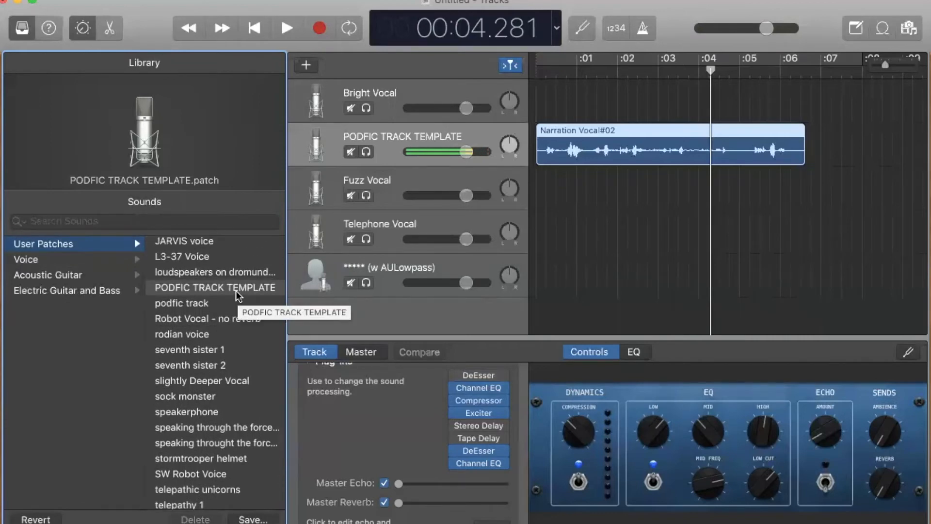
# Apply the PODFIC TRACK TEMPLATE user patch to the Fuzz Vocal track and reselect the track holding the narration region
pyautogui.click(378, 182)
pyautogui.click(81, 247)
pyautogui.scroll(-10, 187, 327)
pyautogui.scroll(-3, 187, 388)
pyautogui.click(229, 347)
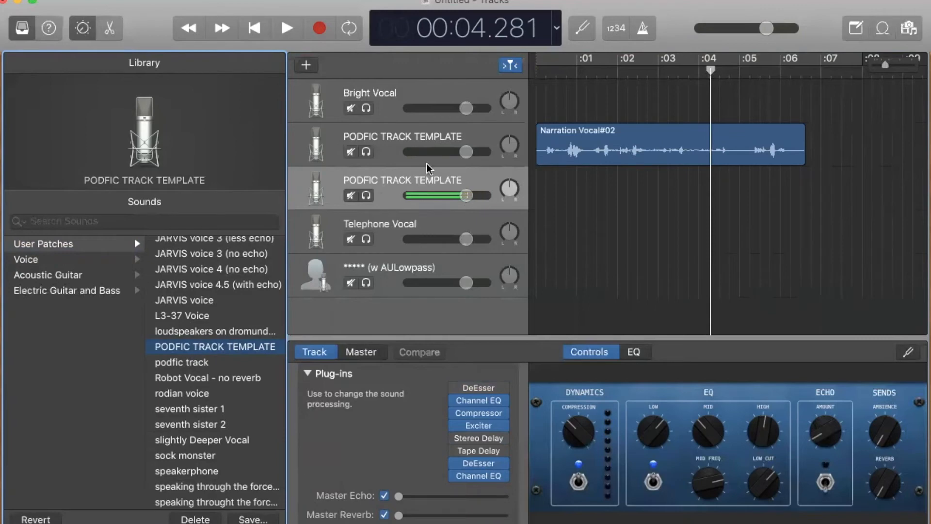
pyautogui.click(420, 142)
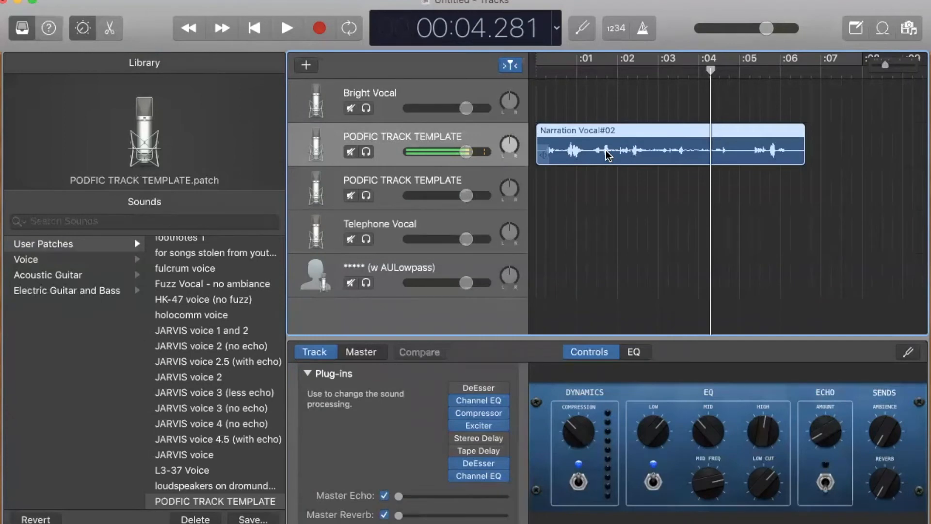
# Examine the settings of the first DeEsser plug-in on the track holding the narration region
pyautogui.moveTo(483, 402)
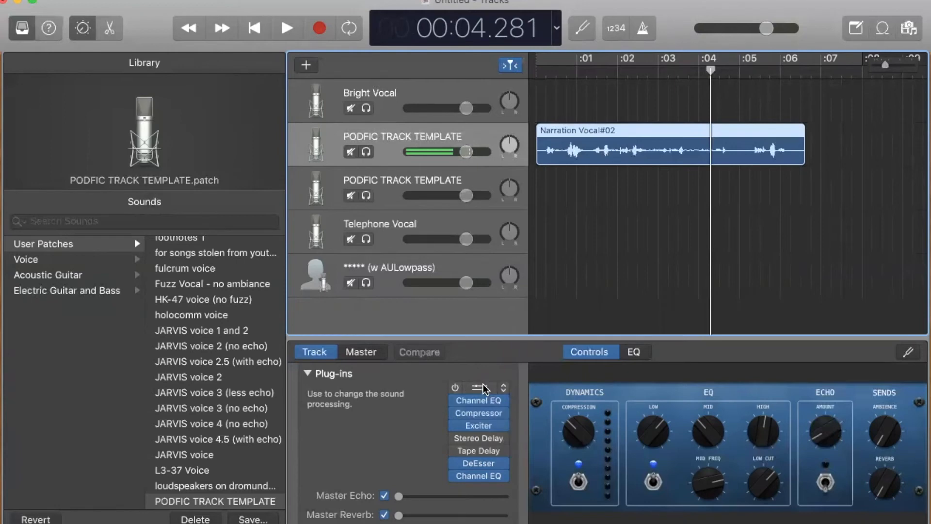
pyautogui.click(481, 388)
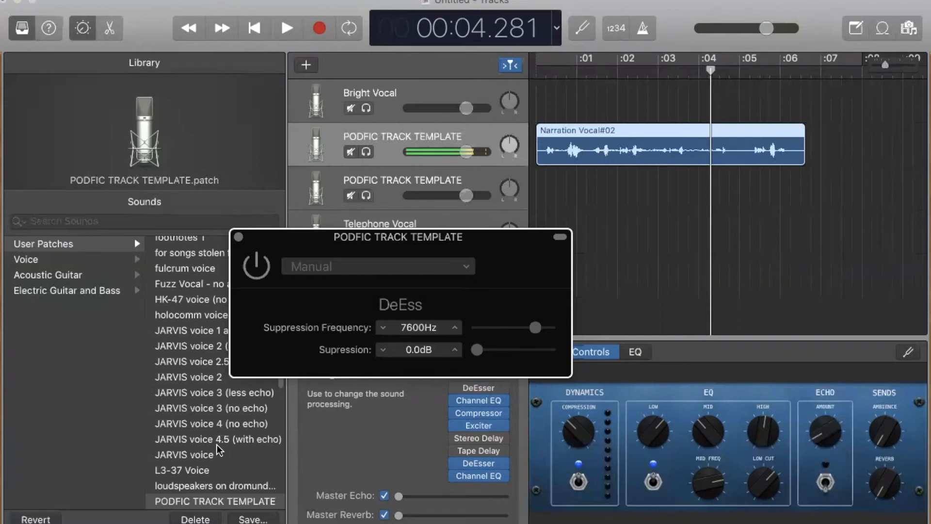
pyautogui.click(238, 236)
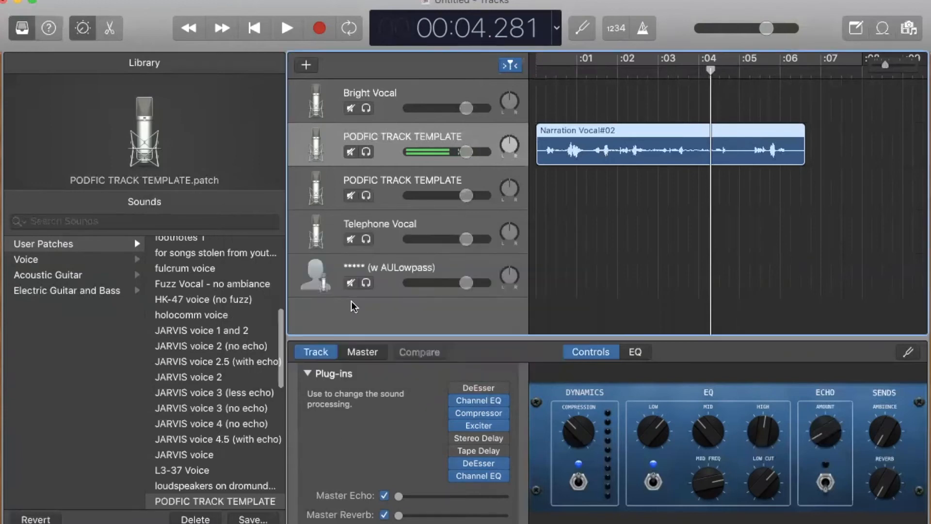
# Apply the Soften Background Vocals voice preset to the narration track's first Channel EQ
pyautogui.click(475, 401)
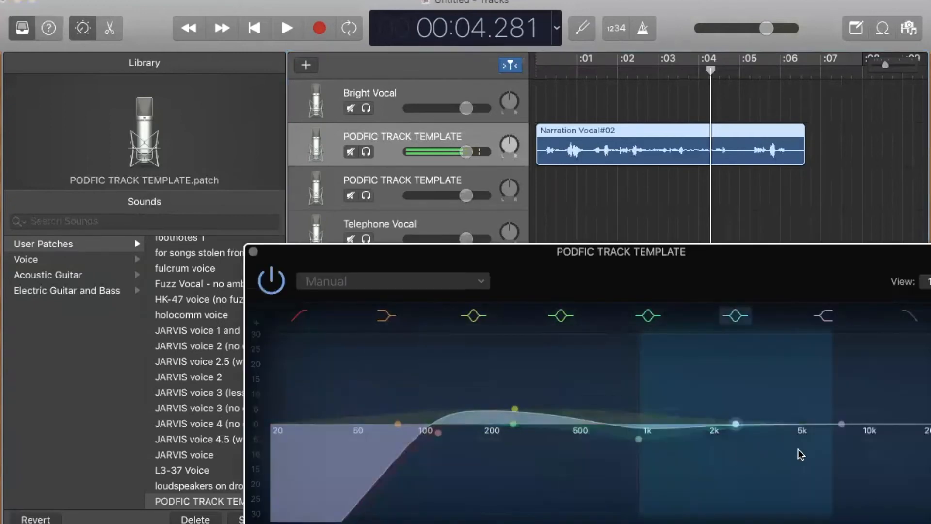
pyautogui.click(451, 281)
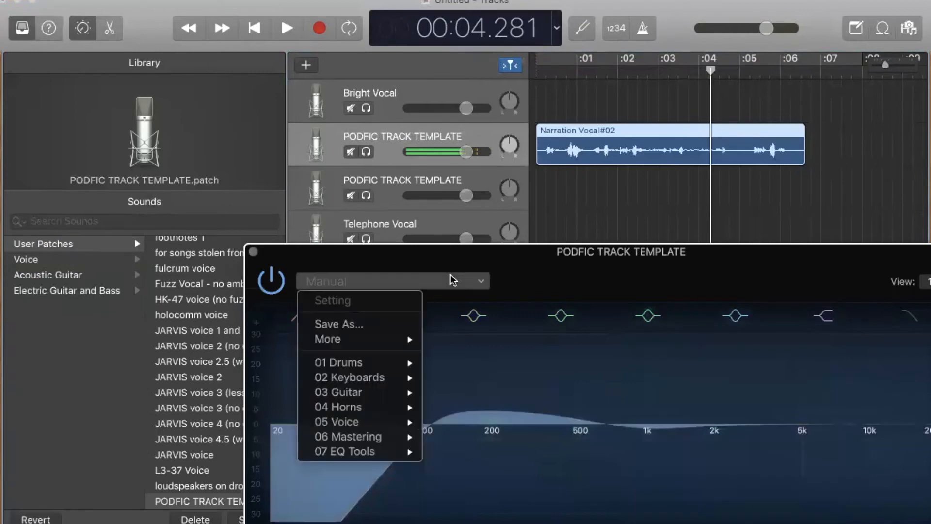
pyautogui.moveTo(390, 423)
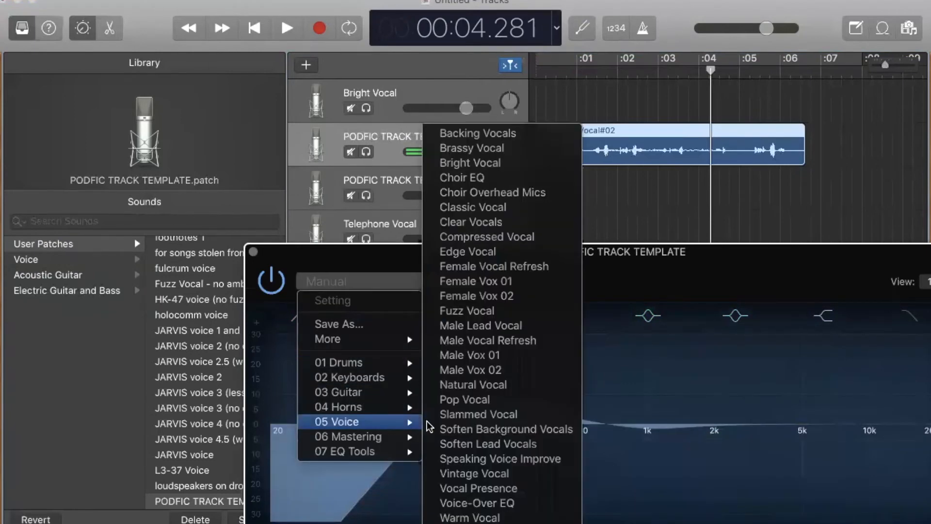
pyautogui.click(474, 428)
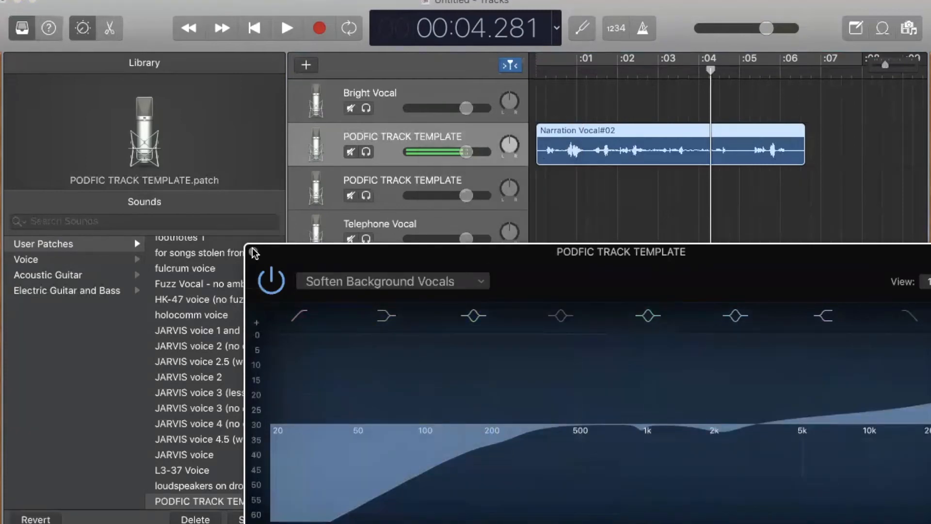
pyautogui.click(253, 251)
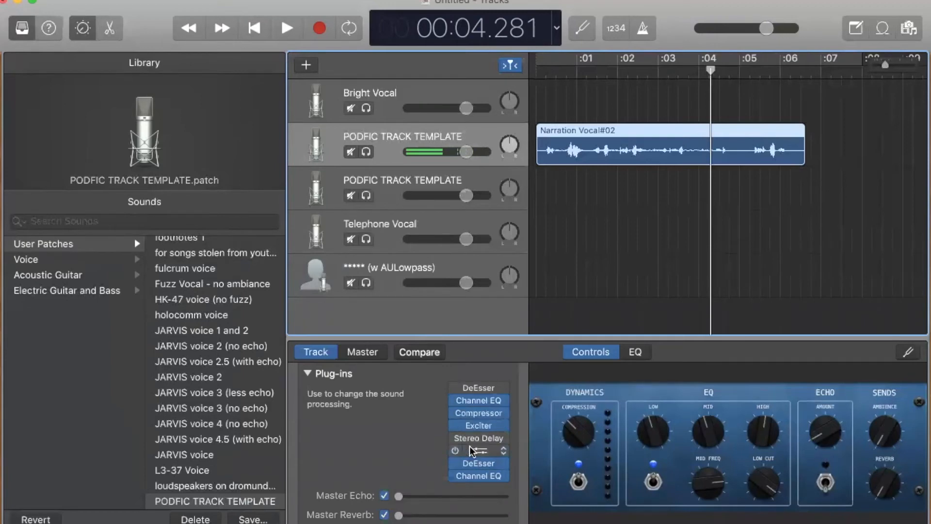
# Check the Exciter plug-in's frequency and harmonics settings, and bypass the plug-in on the narration track
pyautogui.click(477, 426)
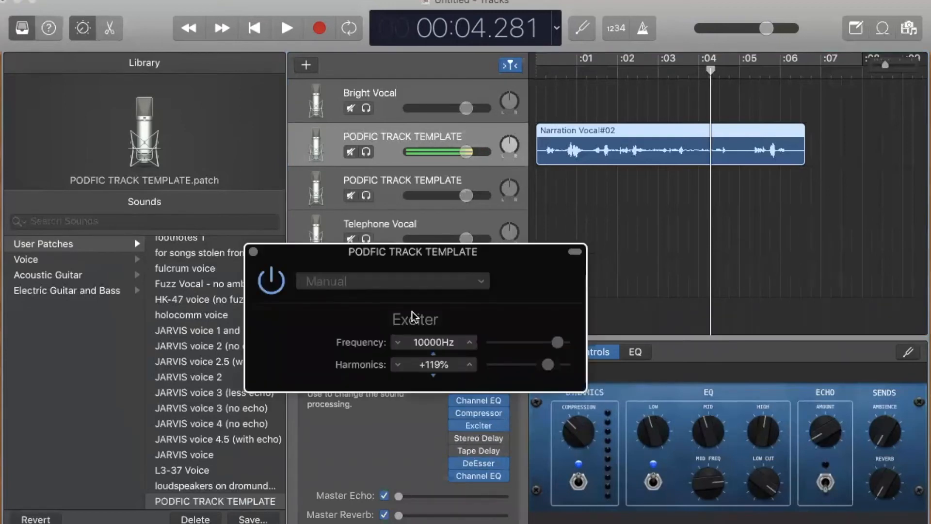
pyautogui.click(253, 252)
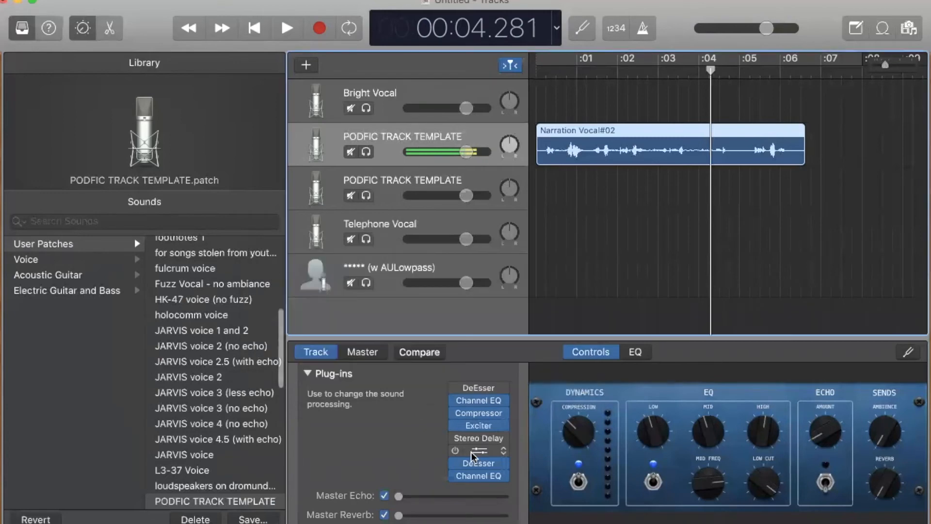
pyautogui.click(455, 426)
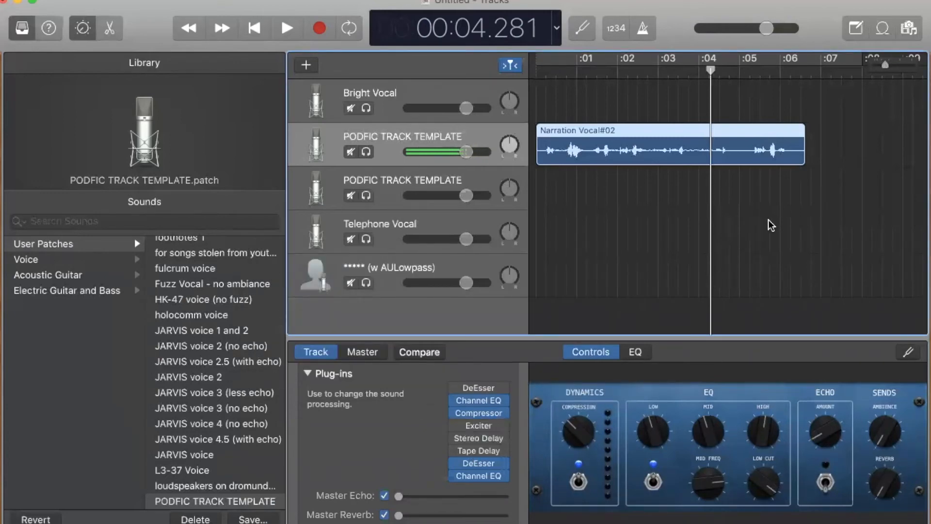
# Play the narration region from the beginning for a few seconds to hear the changed plug-ins, and stop playback
pyautogui.press('Return')
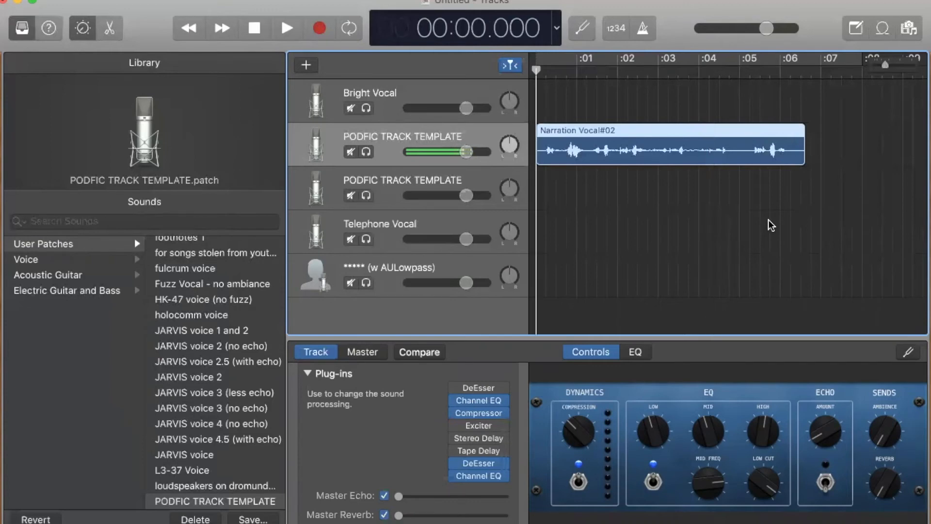
pyautogui.press('space')
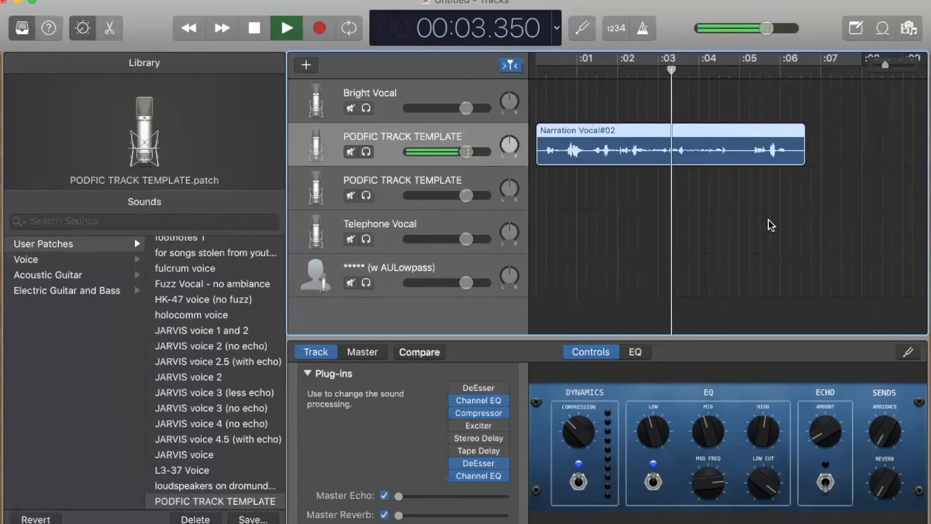
pyautogui.press('space')
# Replace the Exciter with the recently used AULowpass plug-in on the narration track
pyautogui.moveTo(473, 427)
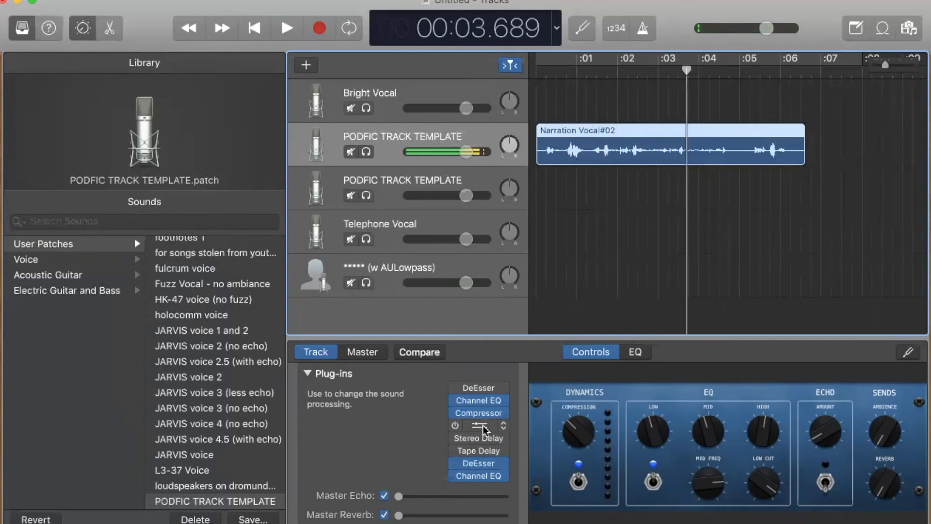
pyautogui.click(481, 426)
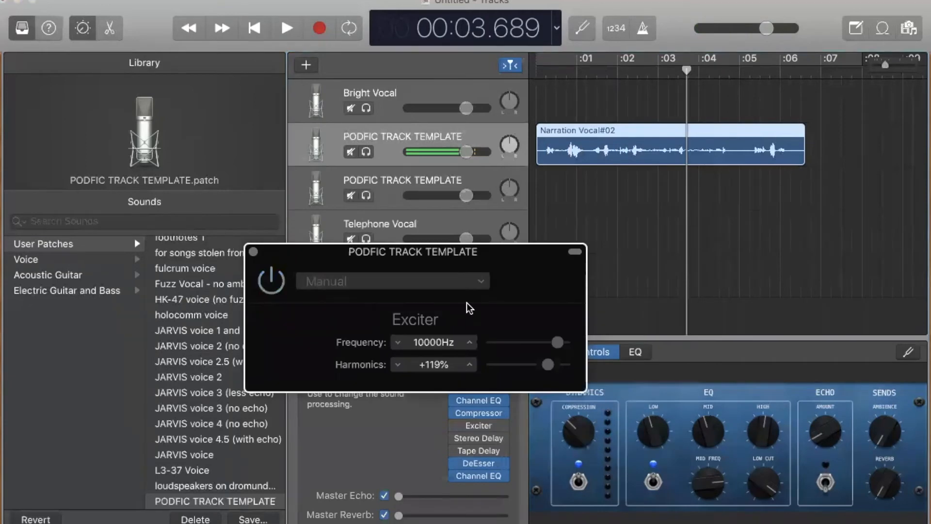
pyautogui.click(254, 252)
pyautogui.moveTo(497, 429)
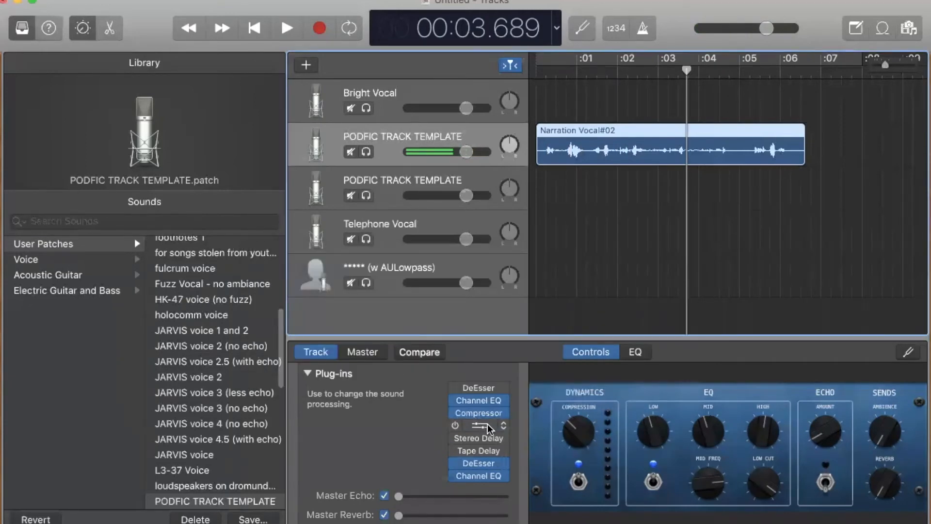
pyautogui.click(506, 430)
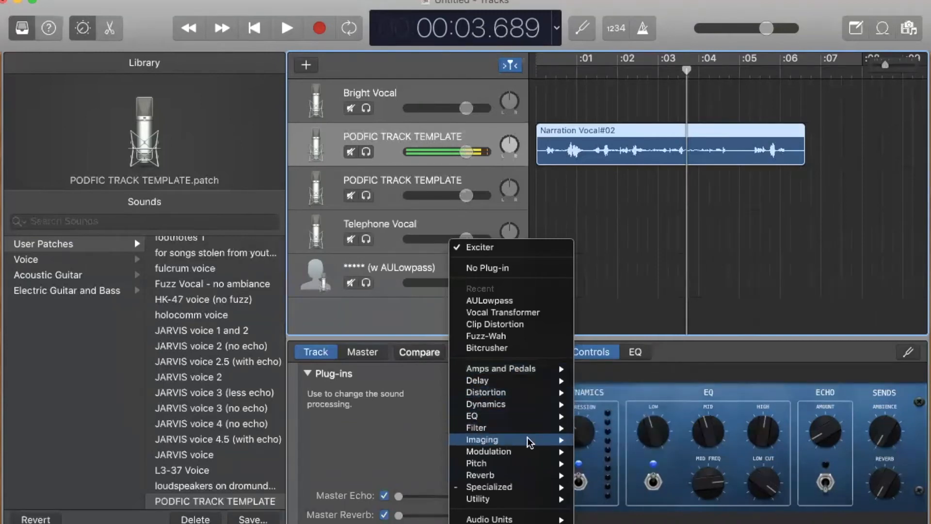
pyautogui.moveTo(534, 464)
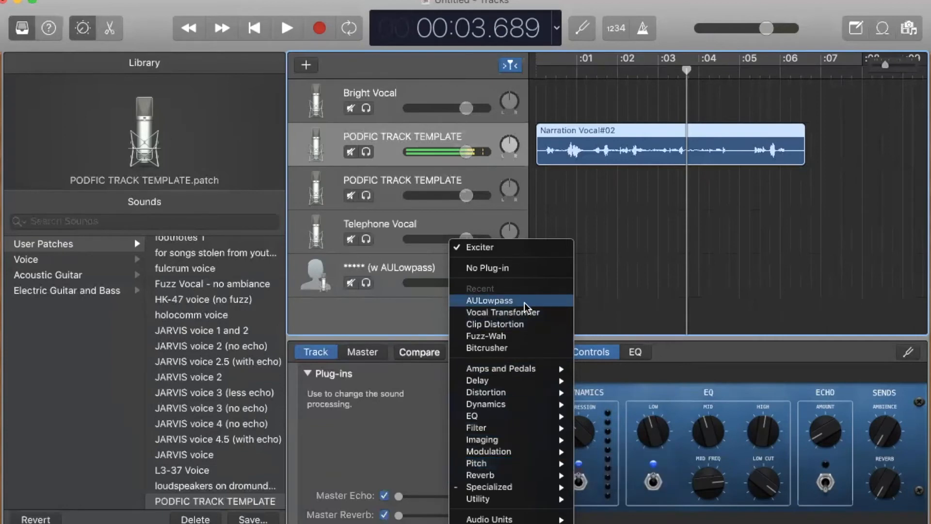
pyautogui.click(526, 302)
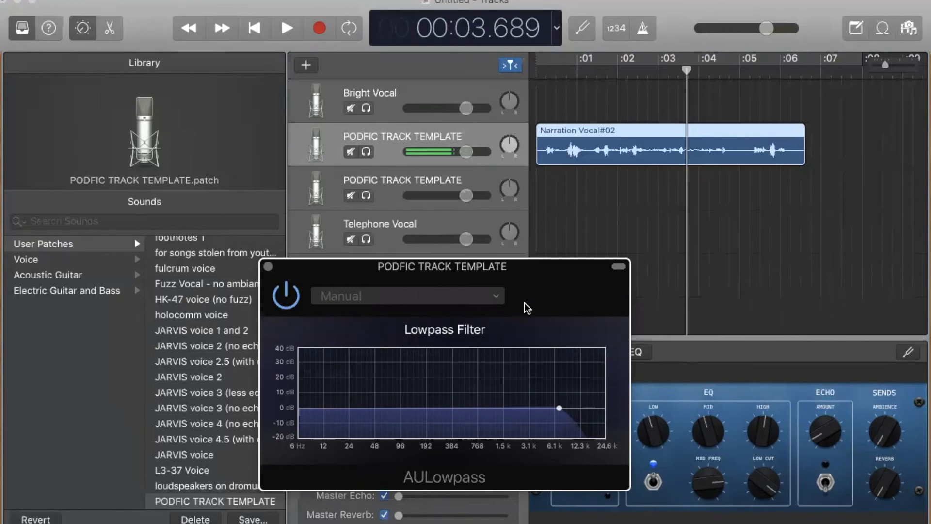
# Shape the lowpass filter to a cutoff frequency of about 6228 Hz and a resonance of about -7.4 dB
pyautogui.moveTo(561, 412); pyautogui.dragTo(555, 411)
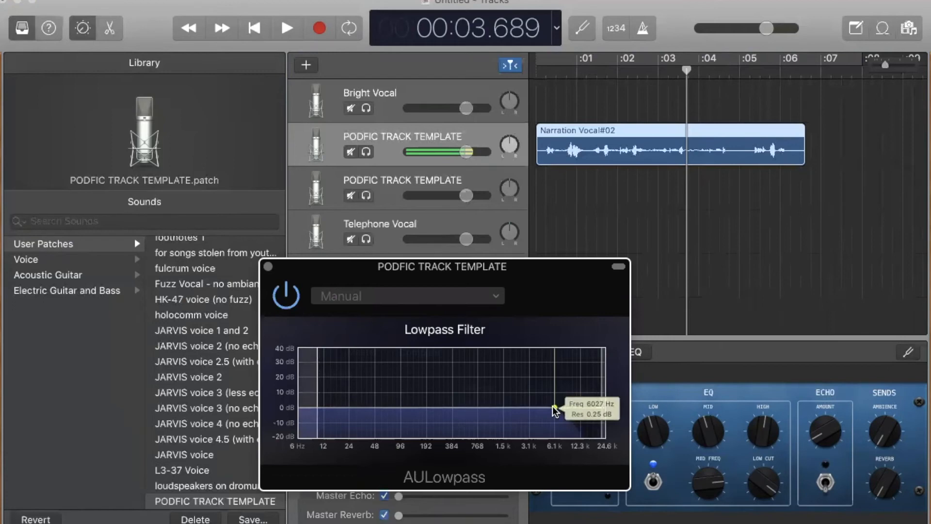
pyautogui.moveTo(556, 411); pyautogui.dragTo(556, 425)
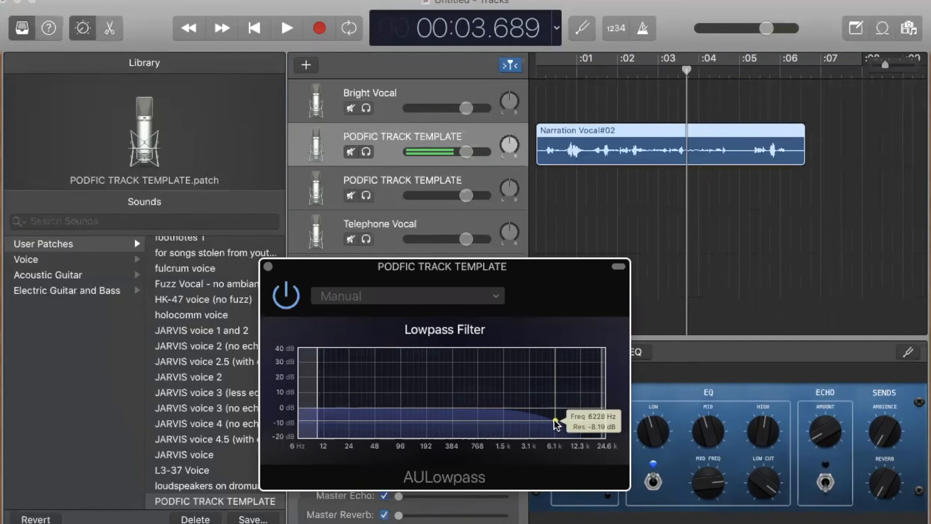
pyautogui.moveTo(556, 423); pyautogui.dragTo(557, 421)
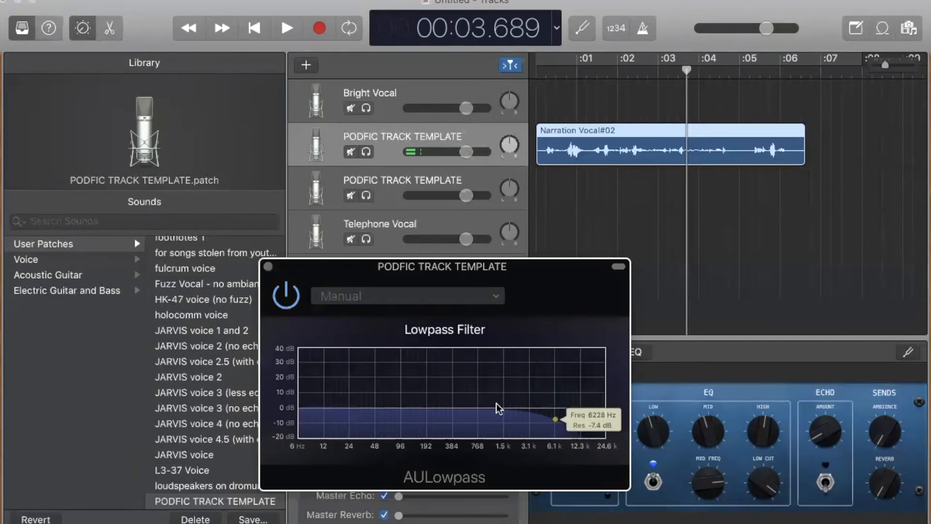
# Save the filter setting as LOWPASS FILTER - NOISE REMOVAL LEGACY SETTING in the AULowpass folder and close the plug-in window
pyautogui.click(344, 300)
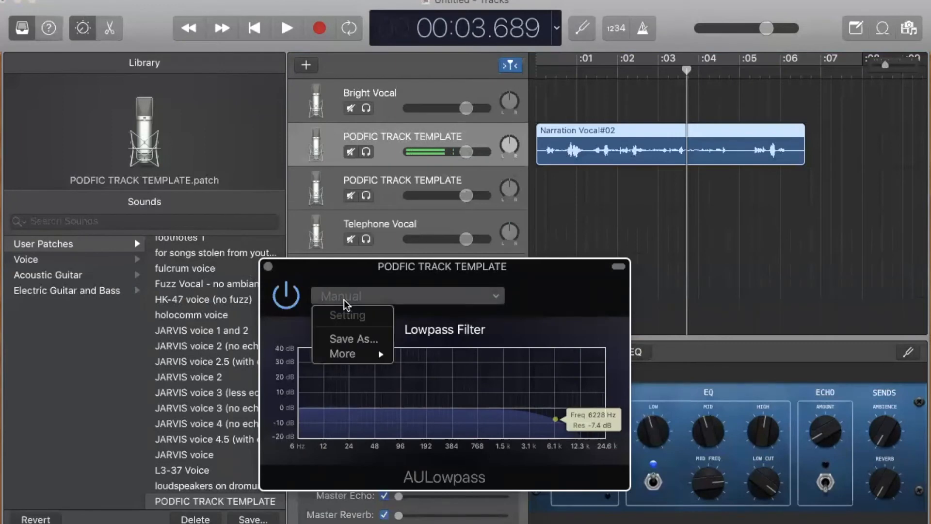
pyautogui.click(369, 342)
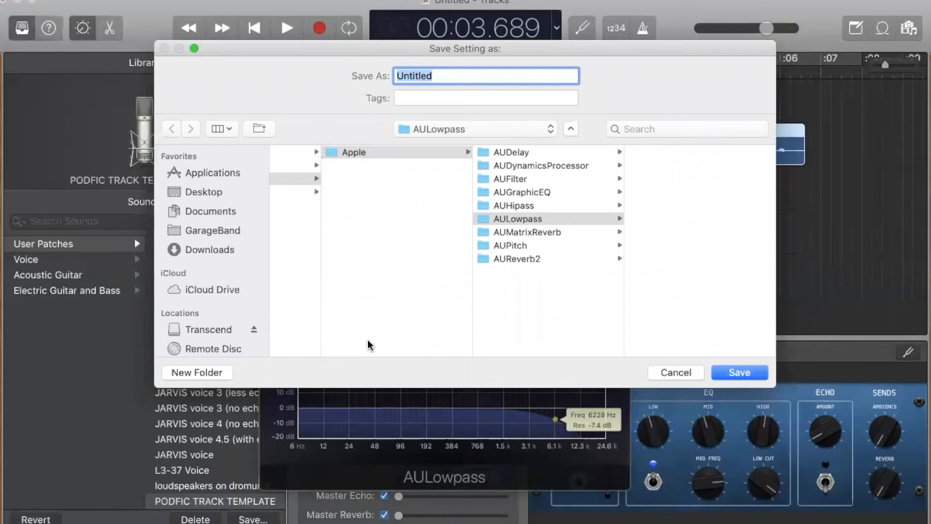
pyautogui.write('LOW')
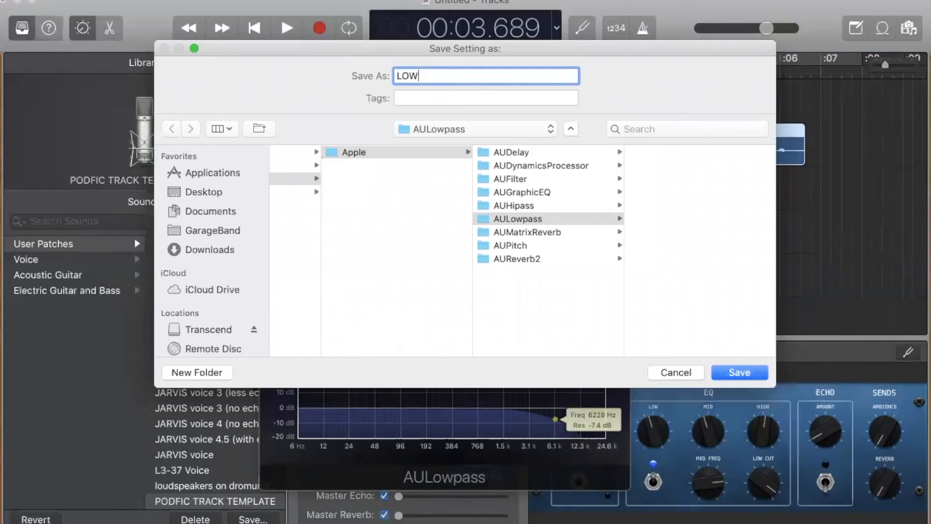
pyautogui.write('PASS FILTER - NOISE REMO')
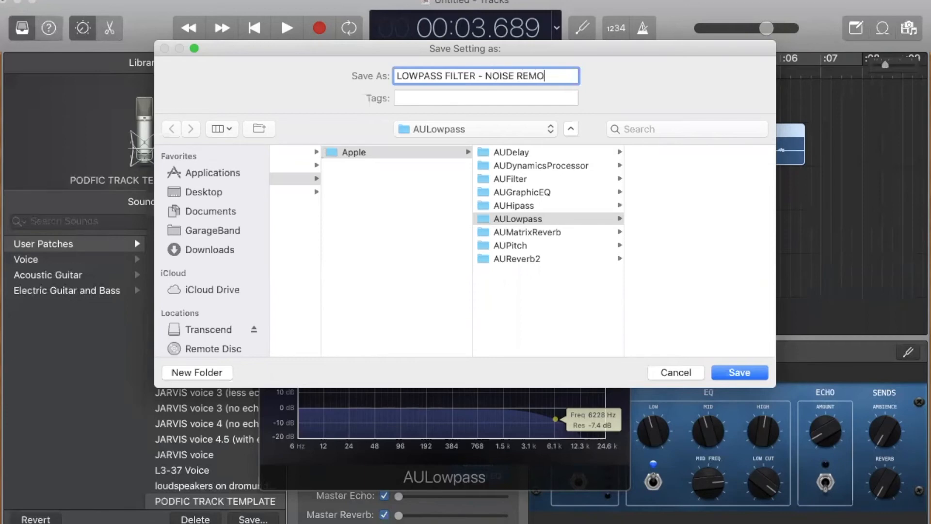
pyautogui.write('VAL LEGACY')
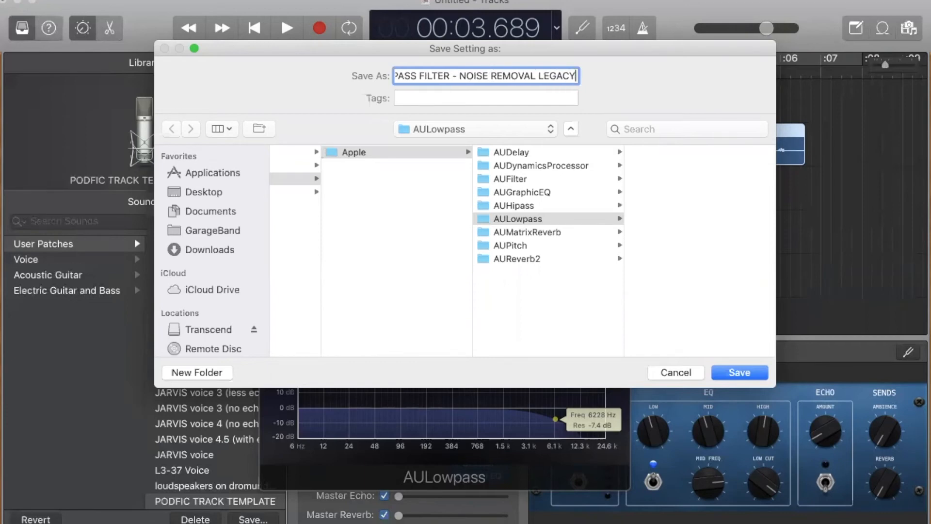
pyautogui.write(' SETTING')
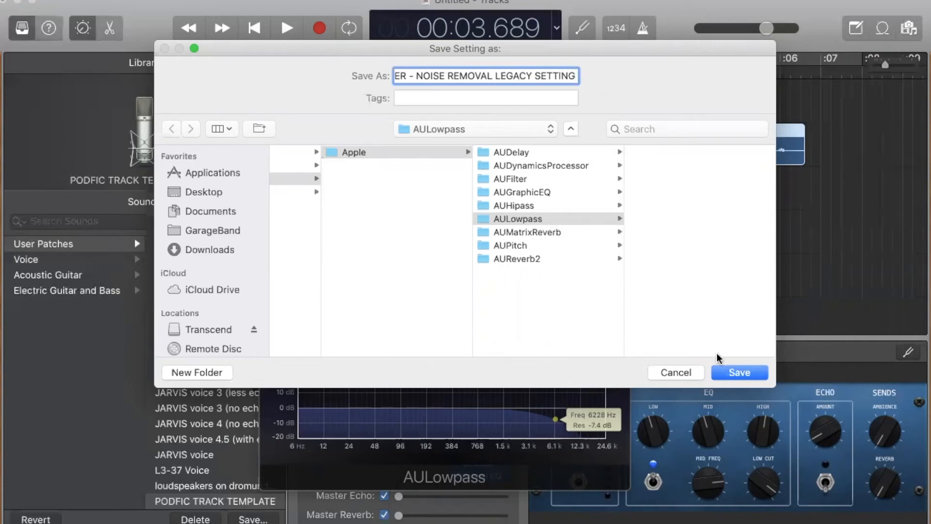
pyautogui.click(723, 372)
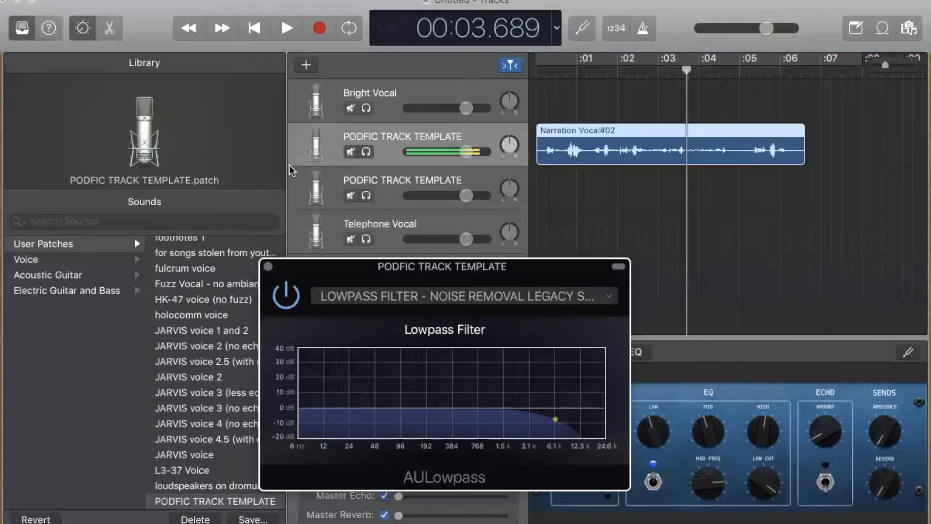
pyautogui.click(268, 266)
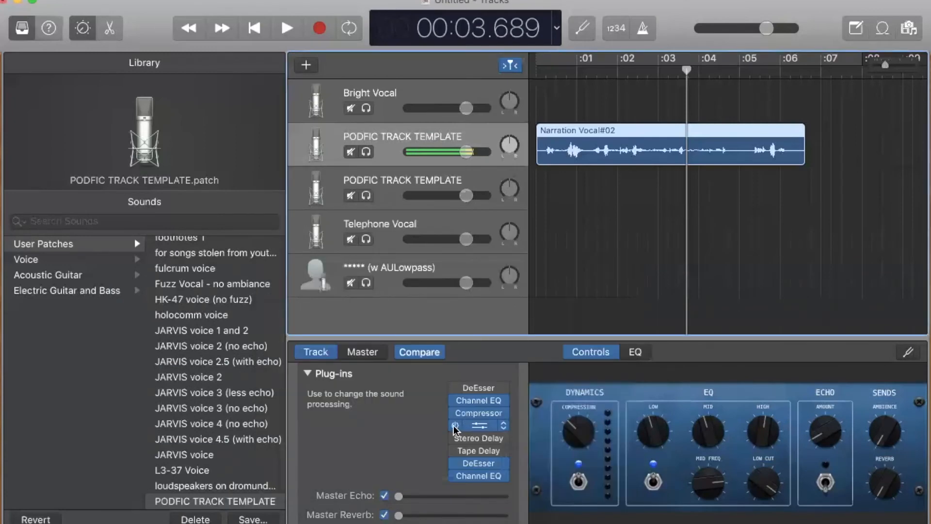
# Bypass the AULowpass plug-in and check its preset list for the saved noise removal setting
pyautogui.click(486, 424)
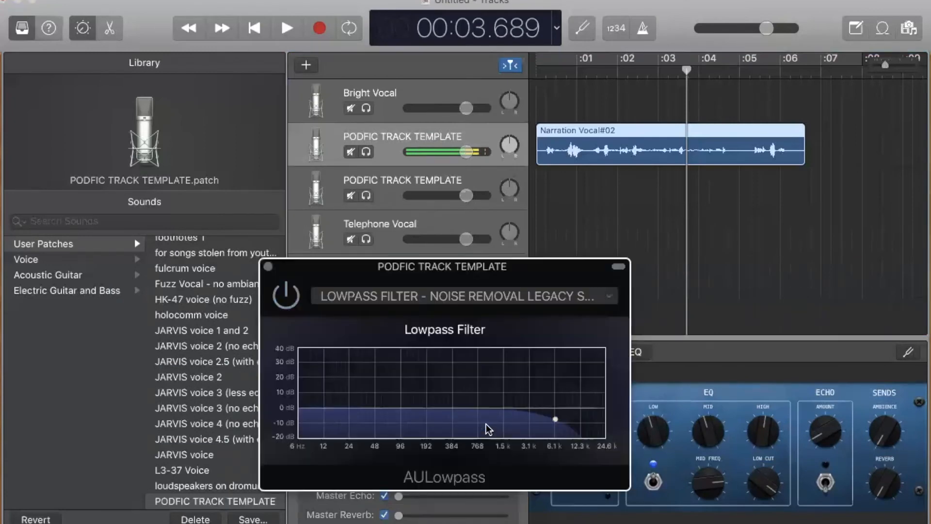
pyautogui.click(365, 300)
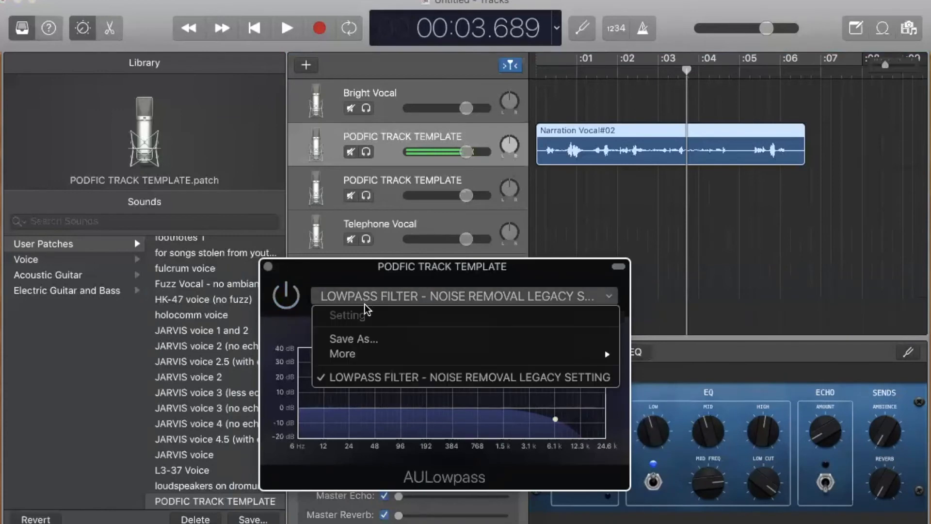
pyautogui.click(364, 299)
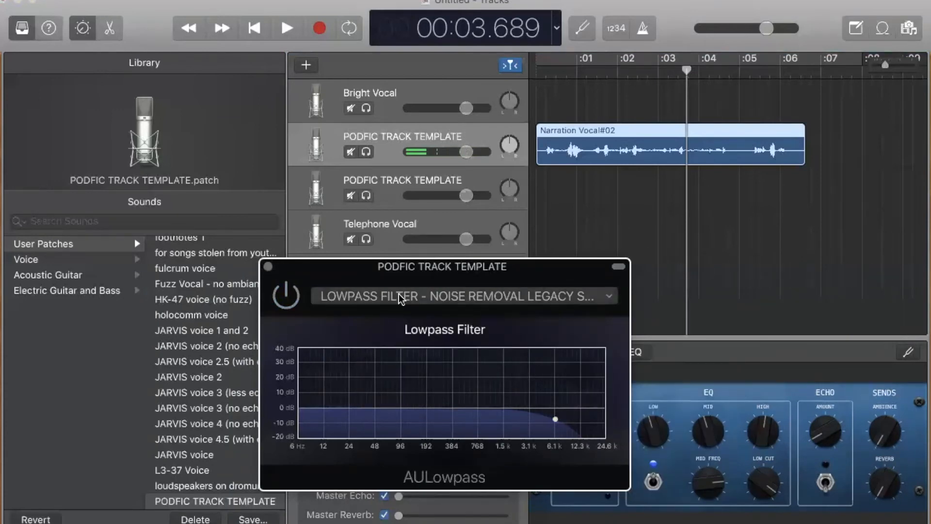
pyautogui.click(268, 266)
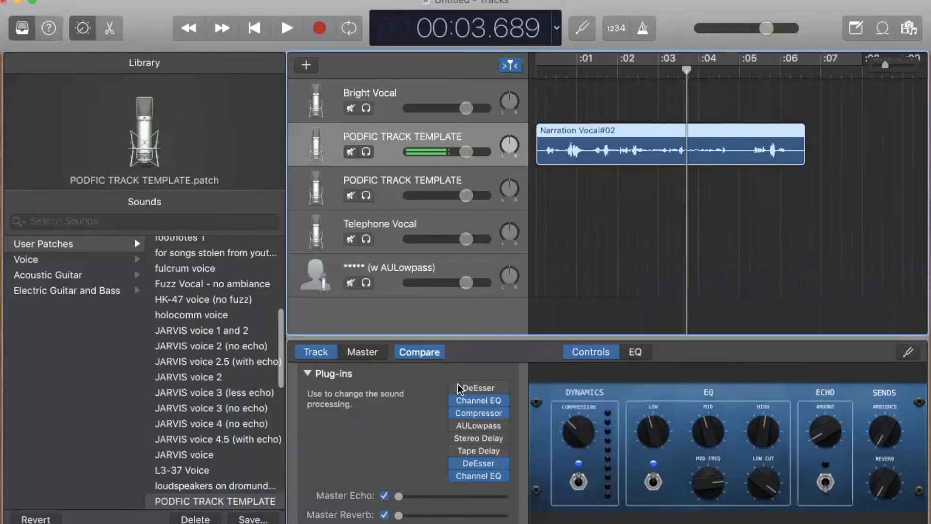
pyautogui.click(503, 427)
pyautogui.click(502, 415)
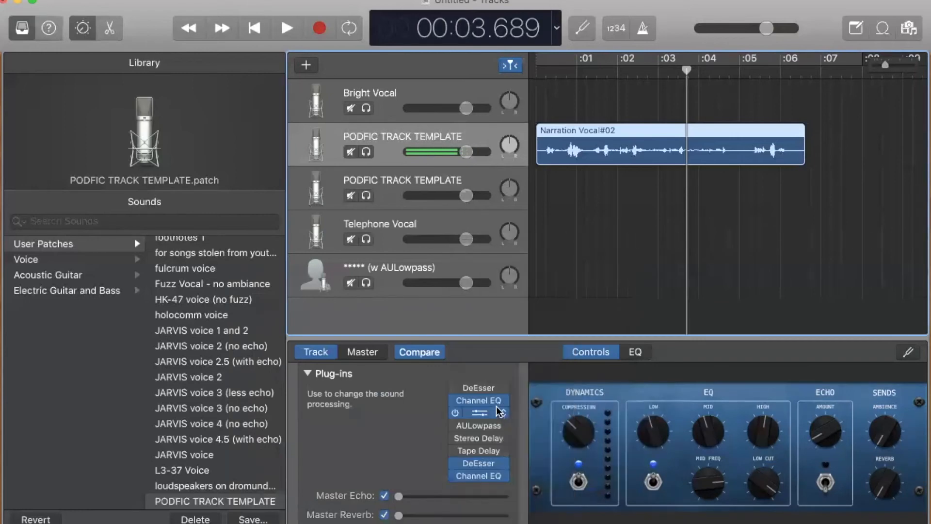
# Reopen the AULowpass plug-in on the narration track, check its preset list for the noise removal setting and close the plug-in window
pyautogui.click(483, 426)
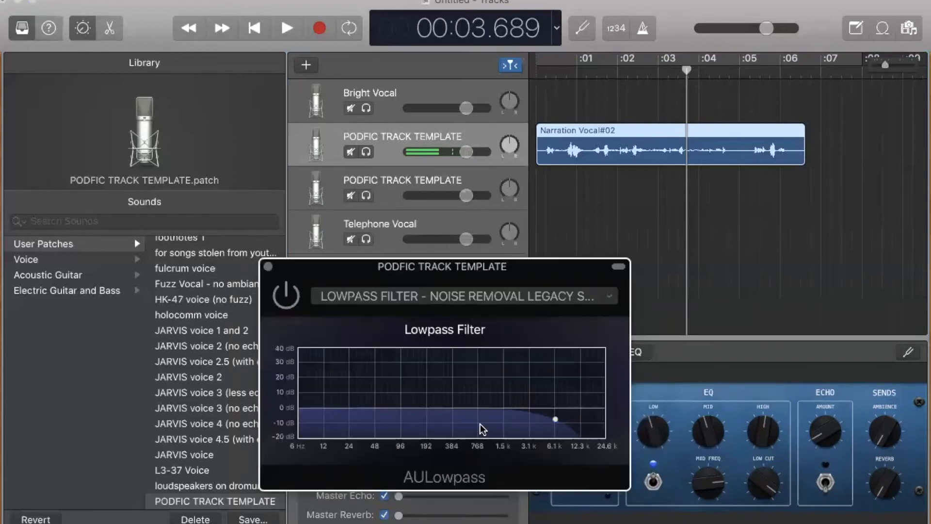
pyautogui.click(575, 296)
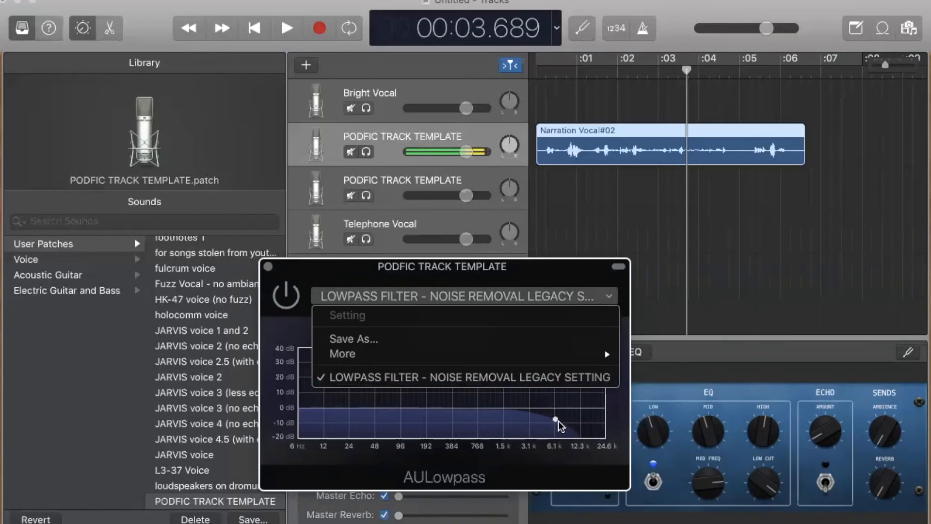
pyautogui.click(267, 266)
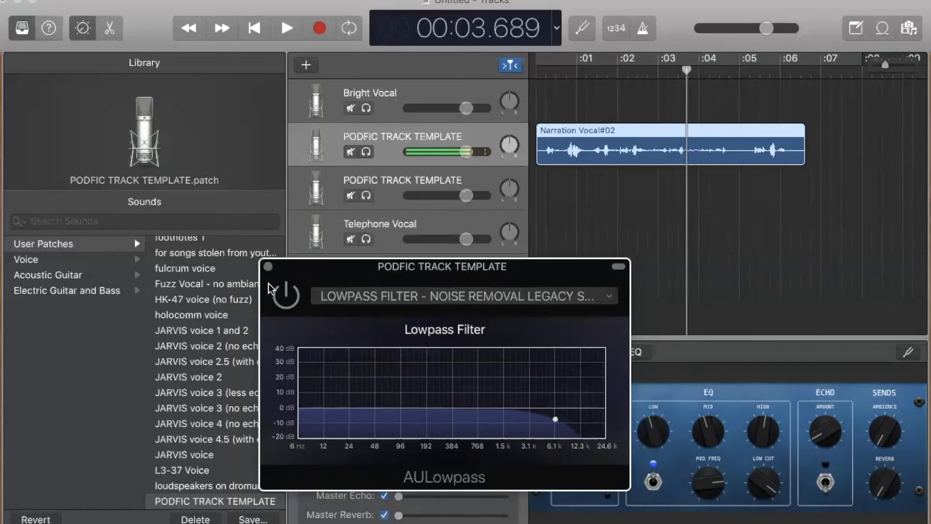
pyautogui.click(268, 266)
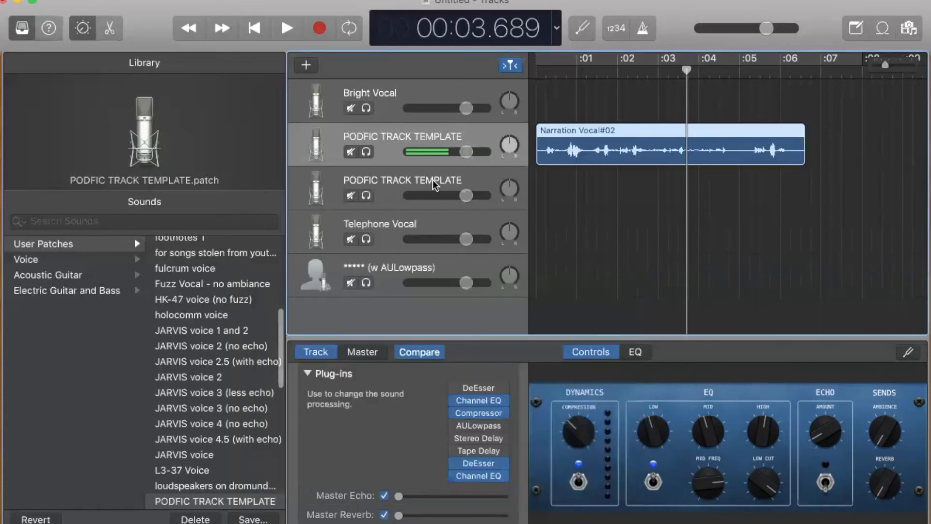
# Replace the DeEsser on the Telephone Vocal track with AULowpass and load the LOWPASS FILTER - NOISE REMOVAL LEGACY SETTING preset
pyautogui.click(409, 227)
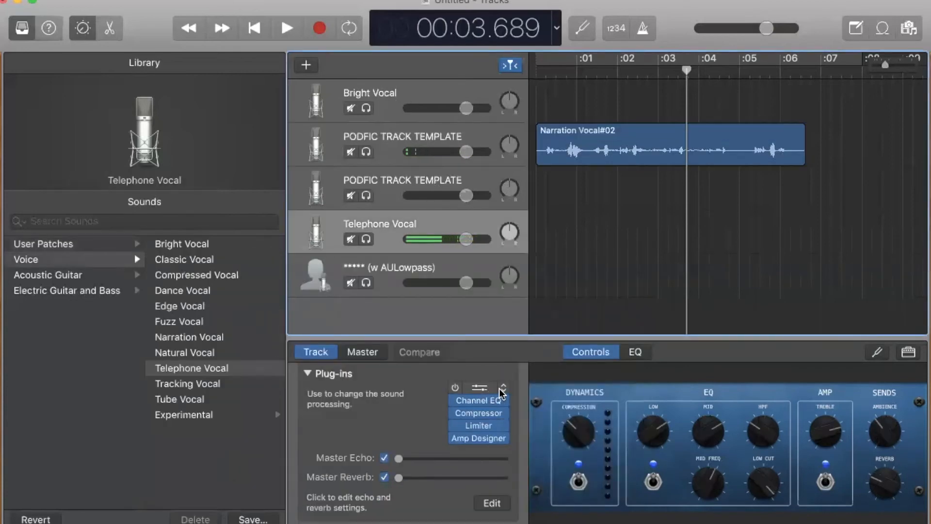
pyautogui.click(500, 389)
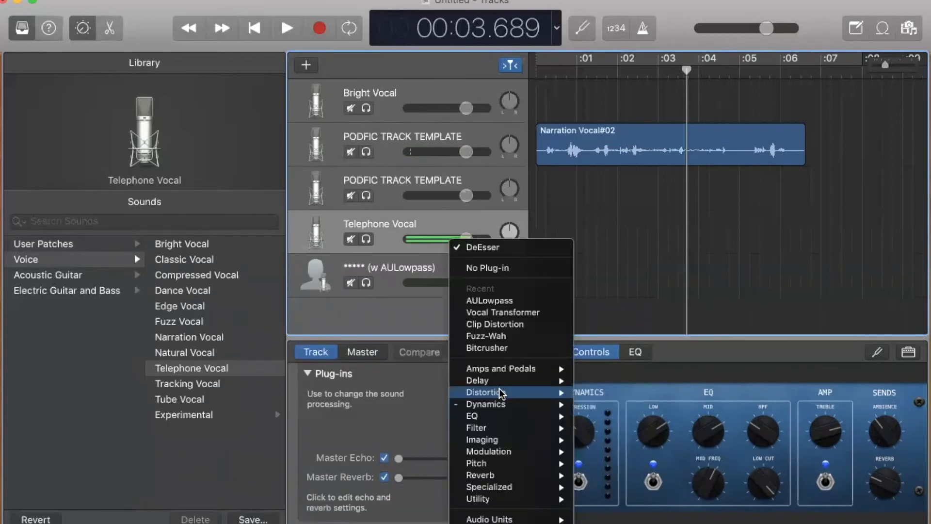
pyautogui.click(511, 302)
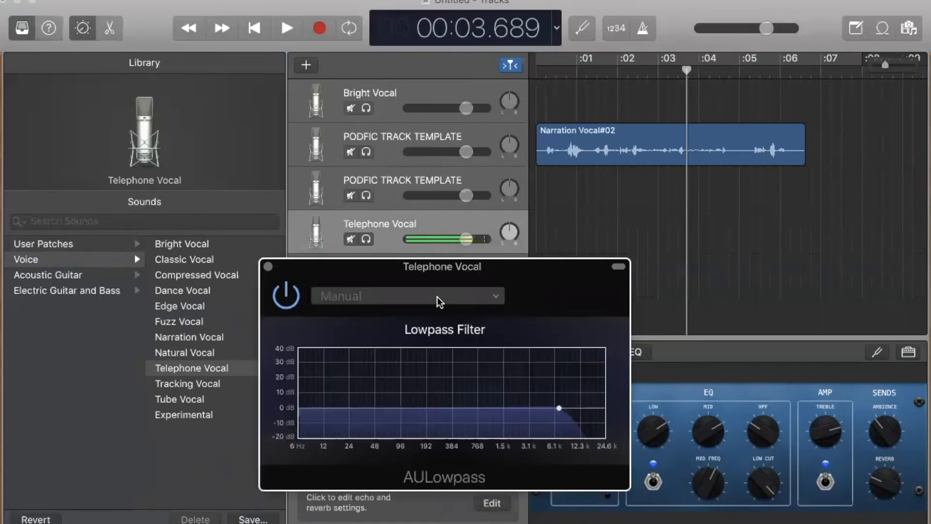
pyautogui.click(439, 301)
pyautogui.click(431, 375)
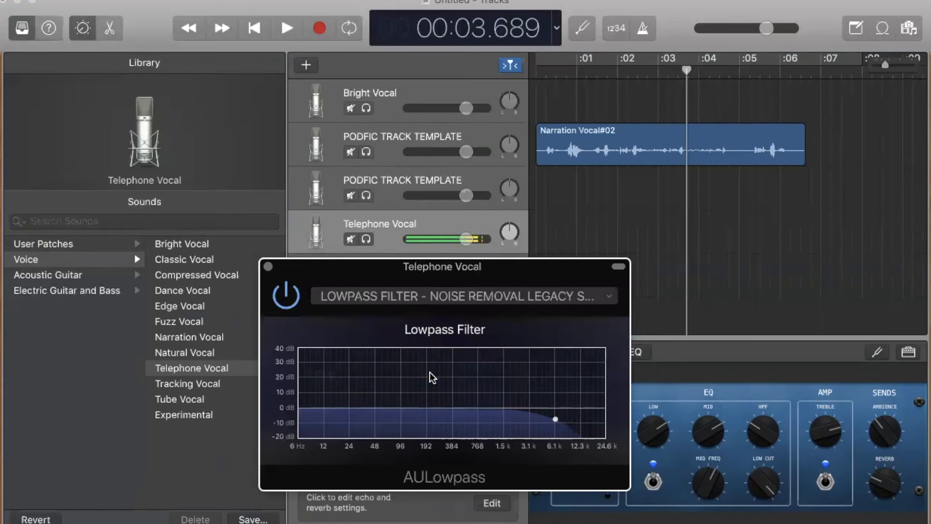
pyautogui.click(268, 266)
# Audition the Narration Vocal#02 region from its start on the Telephone Vocal track, and return it to the upper PODFIC TRACK TEMPLATE track
pyautogui.moveTo(572, 150); pyautogui.dragTo(572, 237)
pyautogui.press('Return')
pyautogui.press('space')
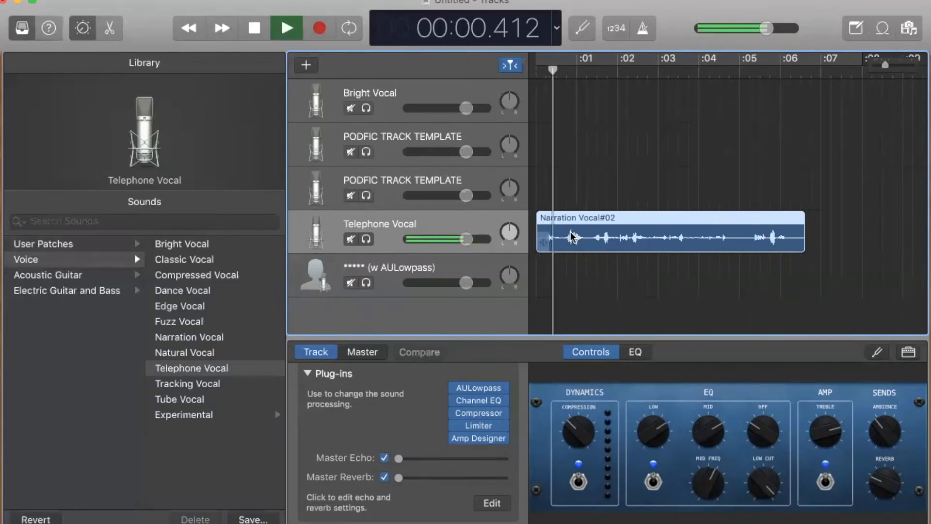
pyautogui.moveTo(571, 236); pyautogui.dragTo(601, 157)
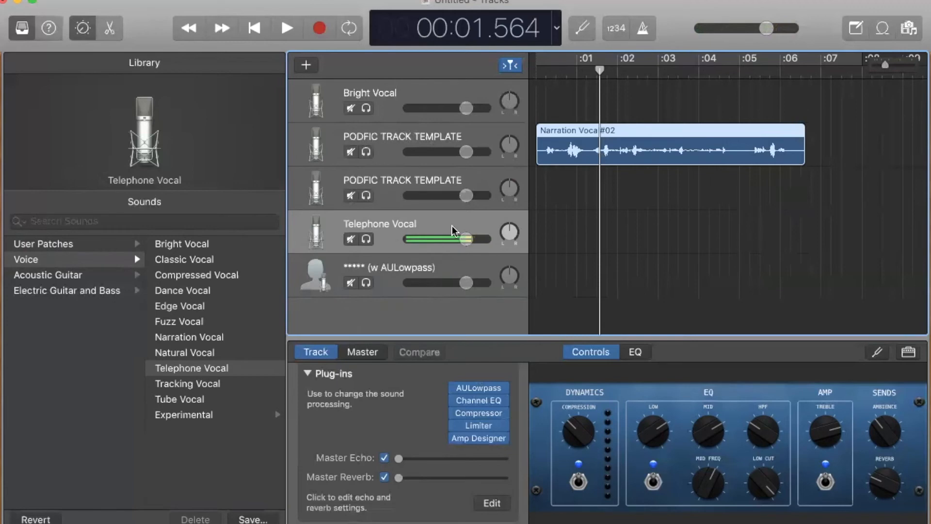
# Compare the plug-in chains of the Telephone Vocal, AULowpass and two PODFIC TRACK TEMPLATE tracks
pyautogui.moveTo(487, 385)
pyautogui.click(395, 131)
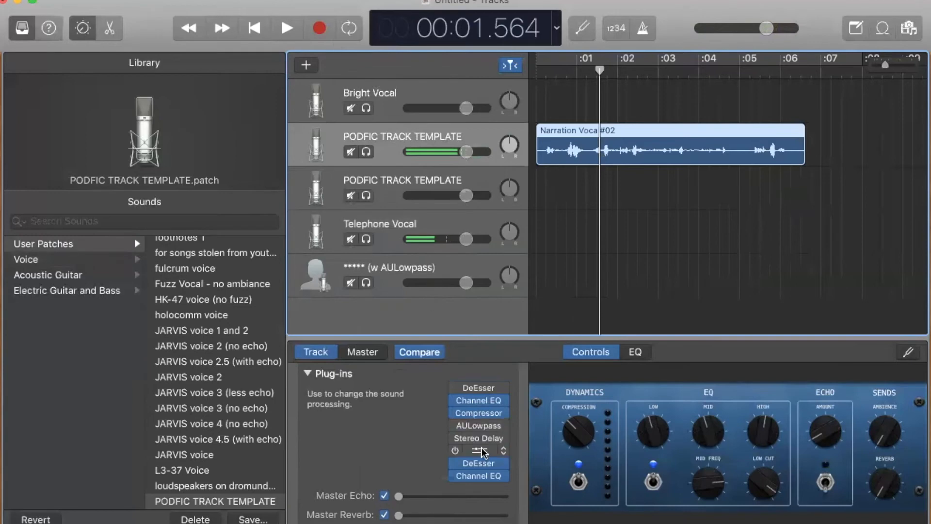
pyautogui.click(414, 274)
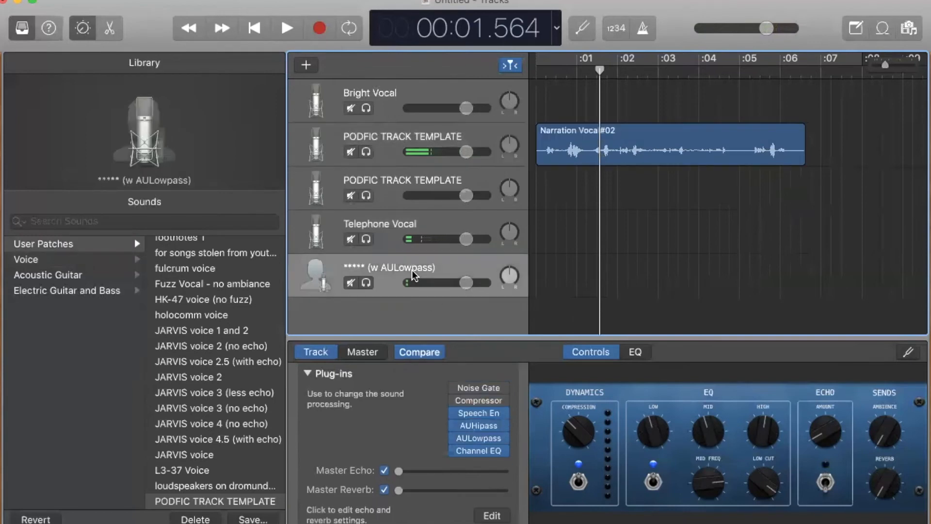
pyautogui.click(425, 180)
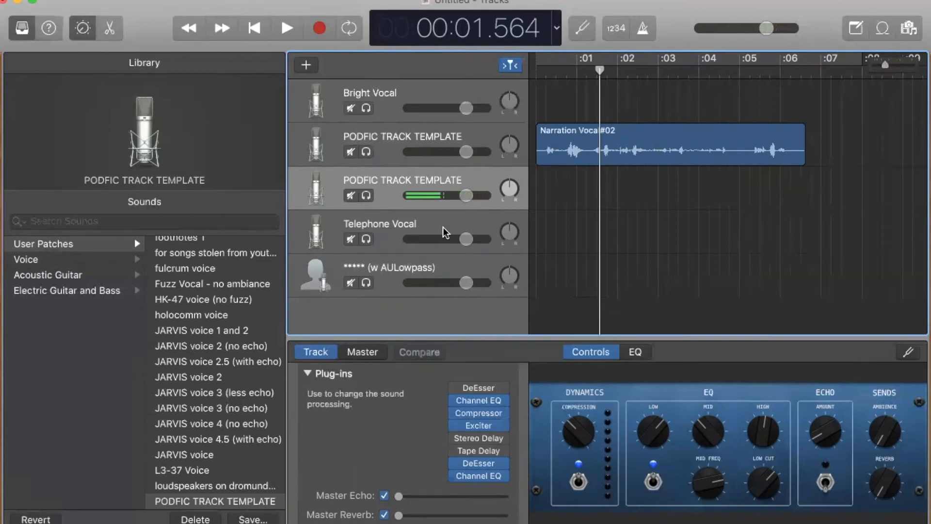
# Inspect the first Channel EQ and the Compressor settings on the upper PODFIC TRACK TEMPLATE track
pyautogui.click(441, 131)
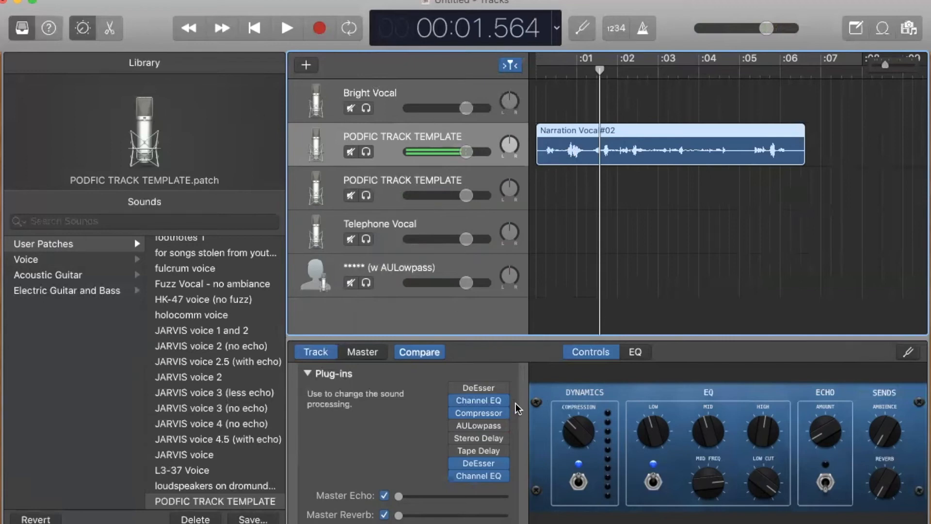
pyautogui.click(488, 404)
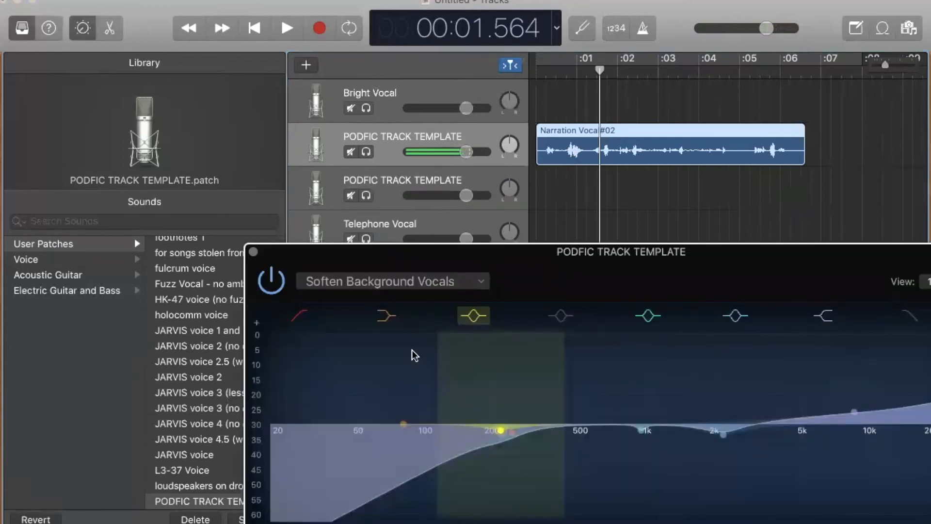
pyautogui.click(255, 252)
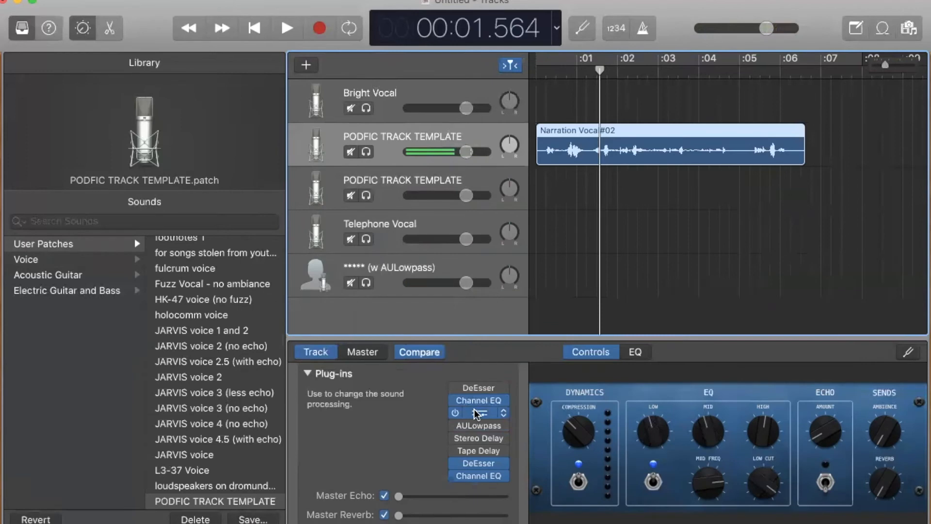
pyautogui.click(474, 413)
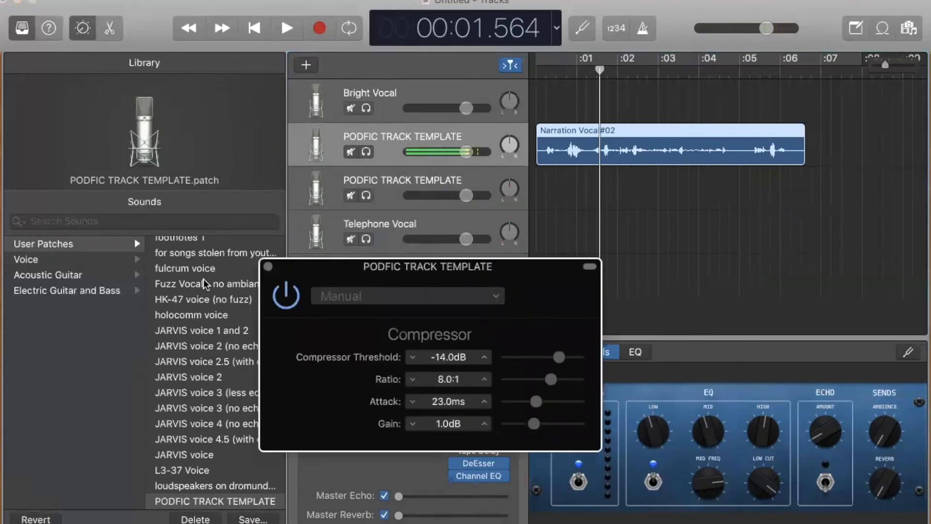
pyautogui.click(268, 266)
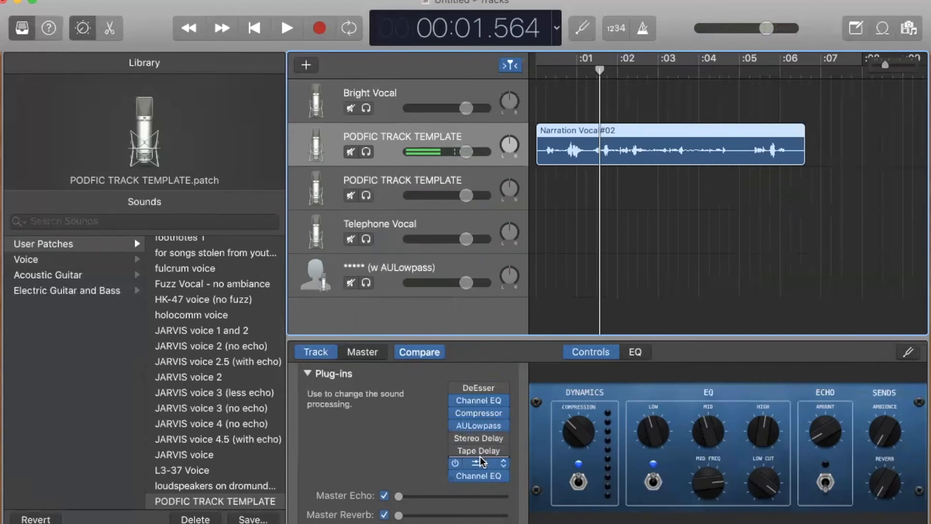
# Inspect the curve of the last Channel EQ in the narration track's plug-in chain and close its window
pyautogui.click(480, 458)
pyautogui.click(481, 458)
pyautogui.click(481, 479)
pyautogui.click(392, 472)
pyautogui.click(470, 473)
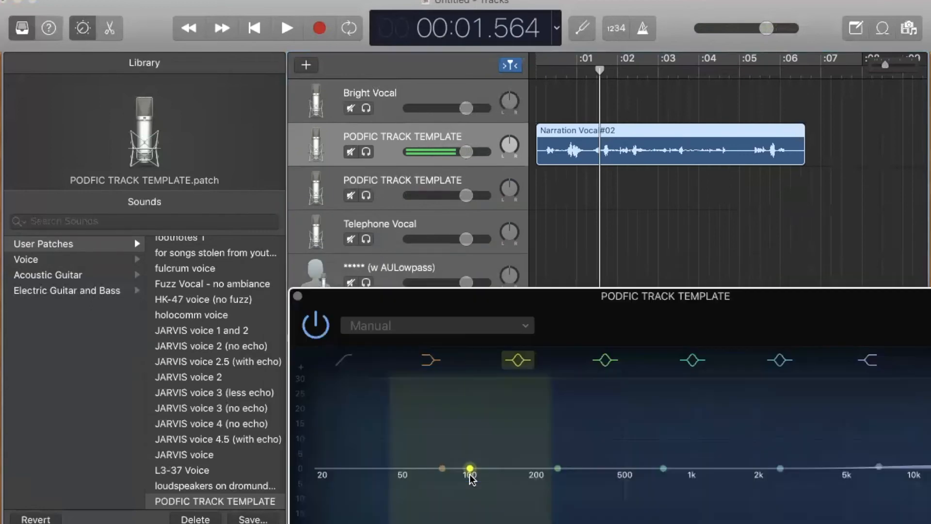
pyautogui.click(298, 297)
# Inspect the settings of the bypassed Stereo Delay plug-in on the narration track and close its window
pyautogui.moveTo(483, 481)
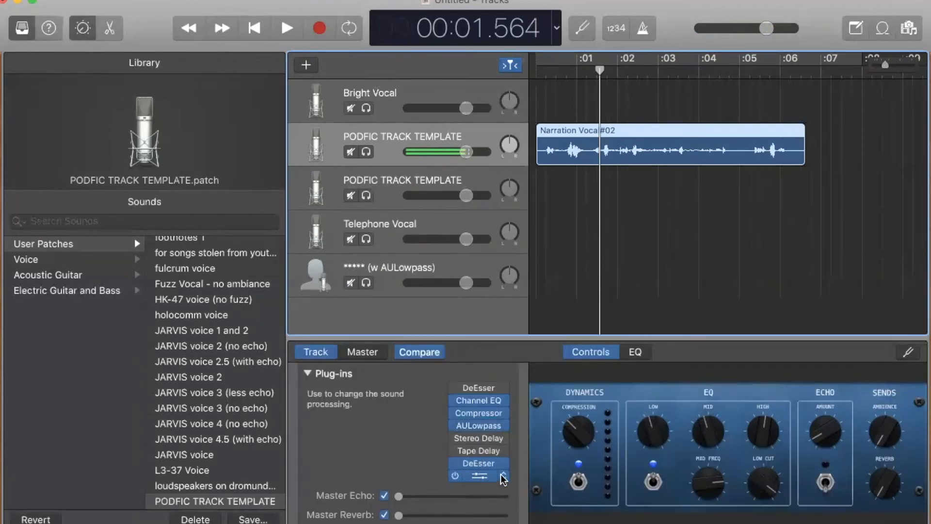
pyautogui.click(504, 479)
pyautogui.click(456, 443)
pyautogui.click(485, 439)
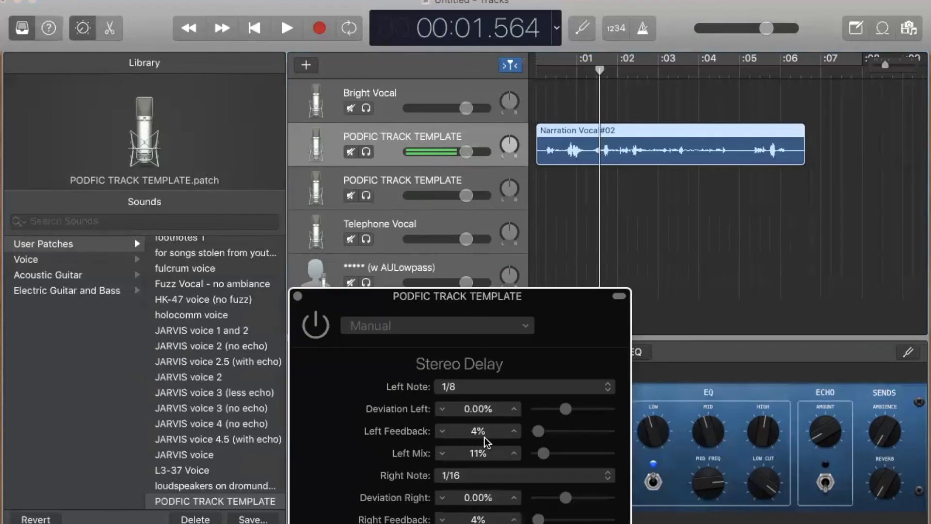
pyautogui.click(298, 295)
# Replace the Stereo Delay on the narration track with Apple's AUHipass Audio Unit
pyautogui.click(505, 436)
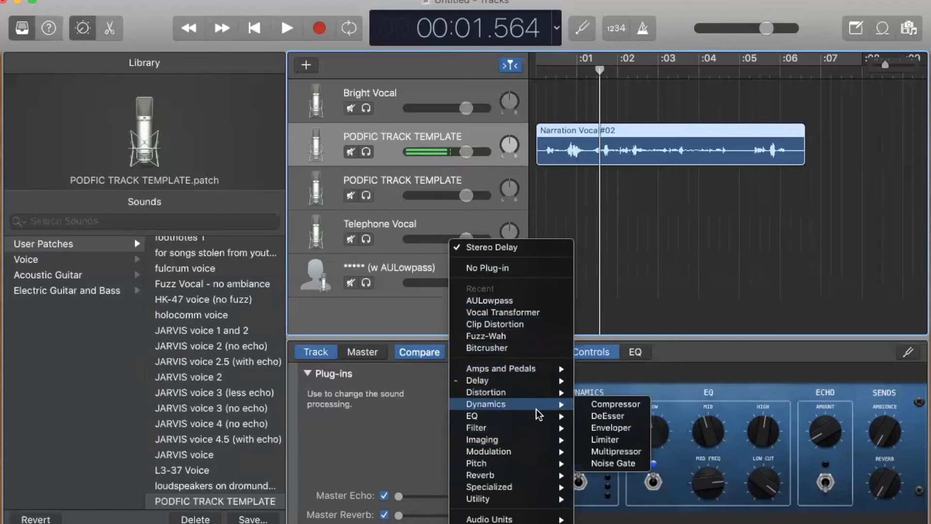
pyautogui.moveTo(538, 411)
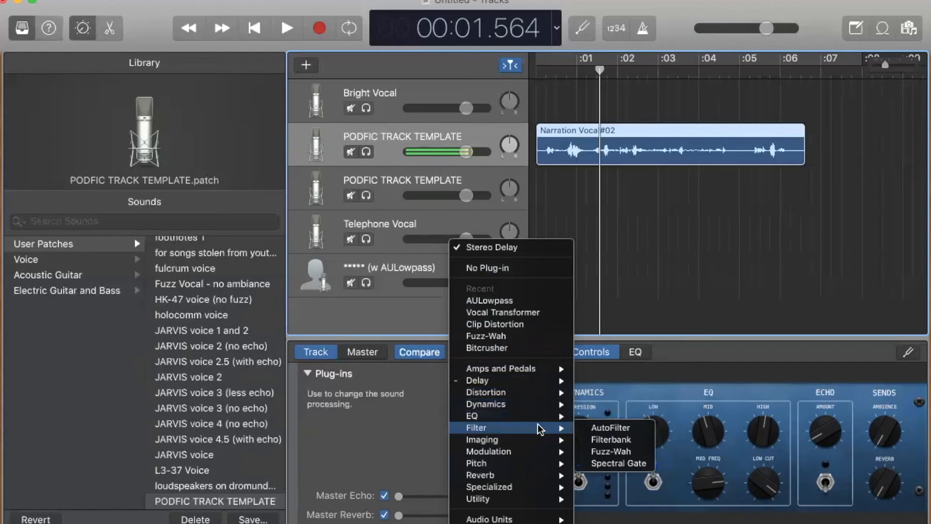
pyautogui.moveTo(543, 442)
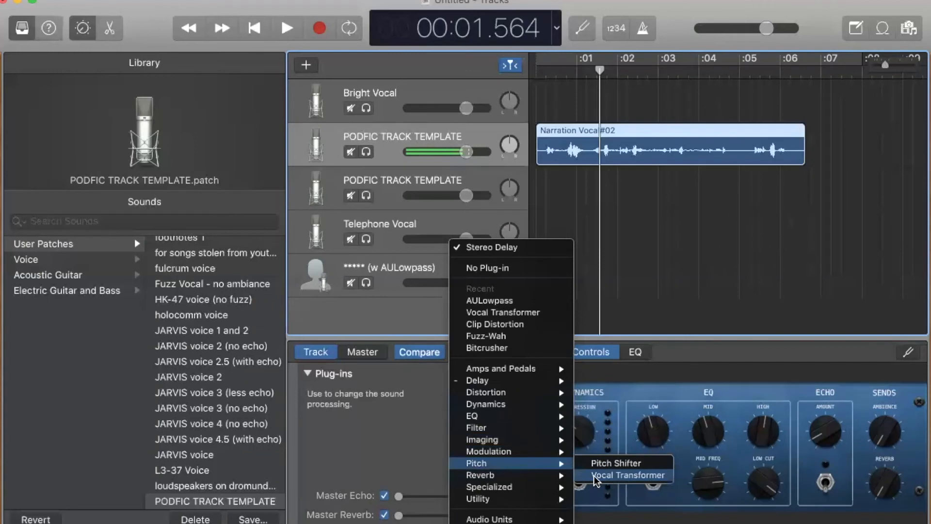
pyautogui.moveTo(564, 480)
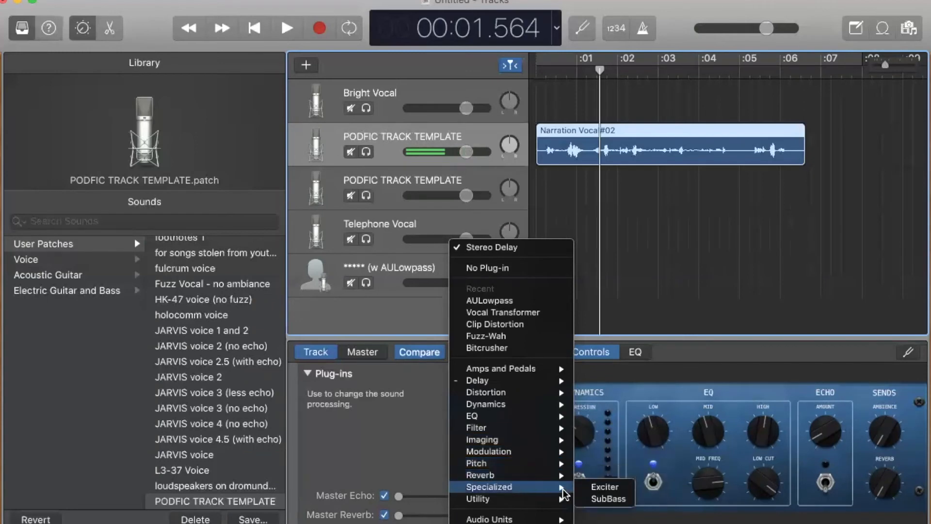
pyautogui.moveTo(563, 505)
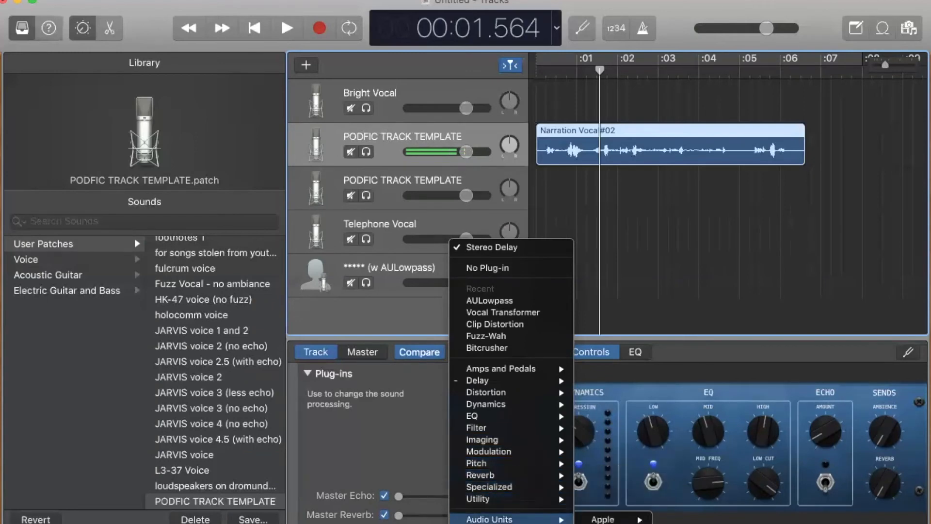
pyautogui.moveTo(606, 519)
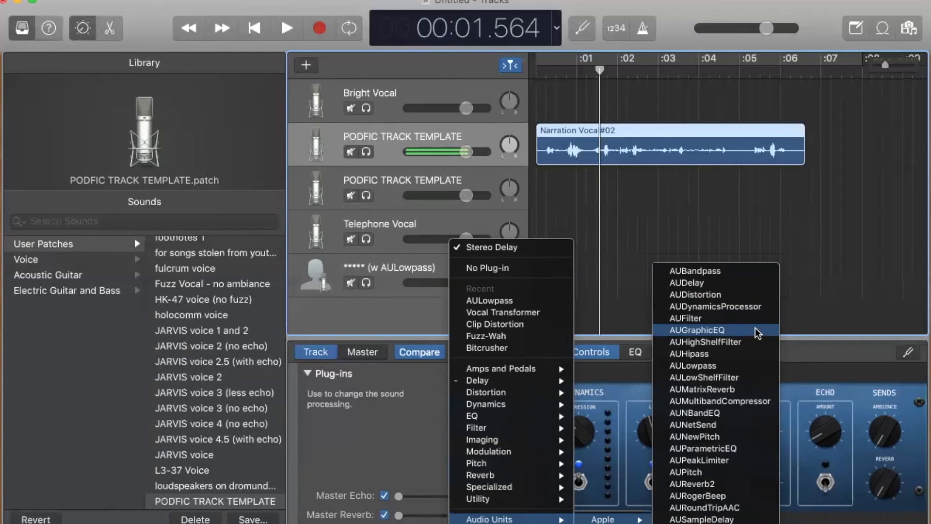
pyautogui.click(731, 351)
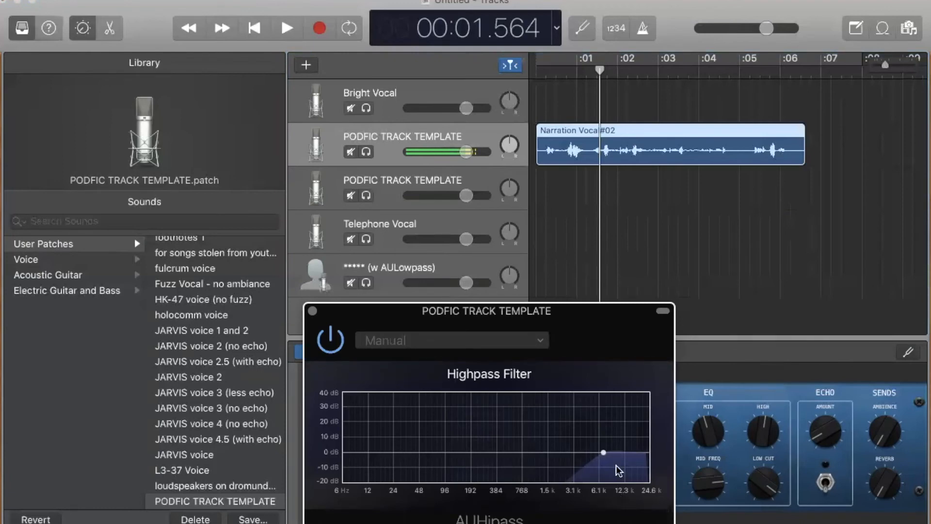
# Shape the highpass filter to a cutoff frequency of about 203 Hz and a resonance of about 0.83 dB
pyautogui.moveTo(602, 451); pyautogui.dragTo(602, 451)
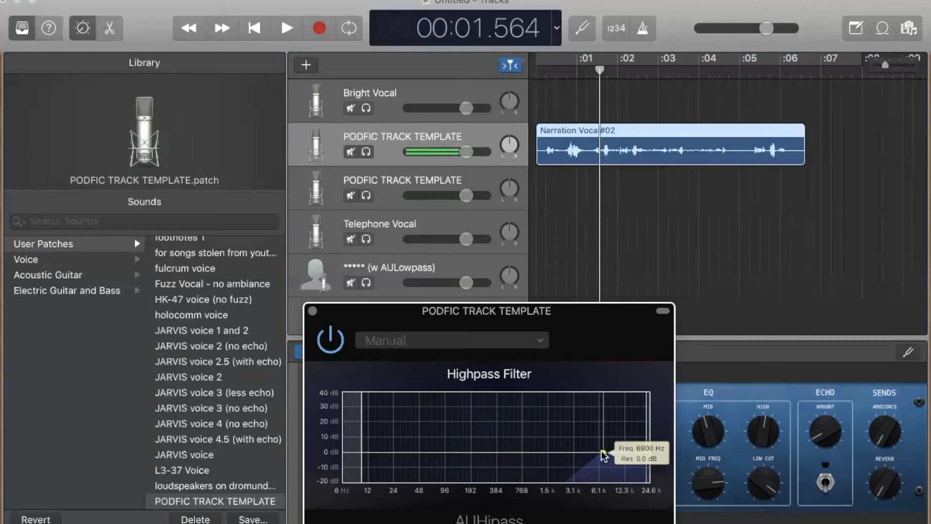
pyautogui.moveTo(602, 450); pyautogui.dragTo(471, 452)
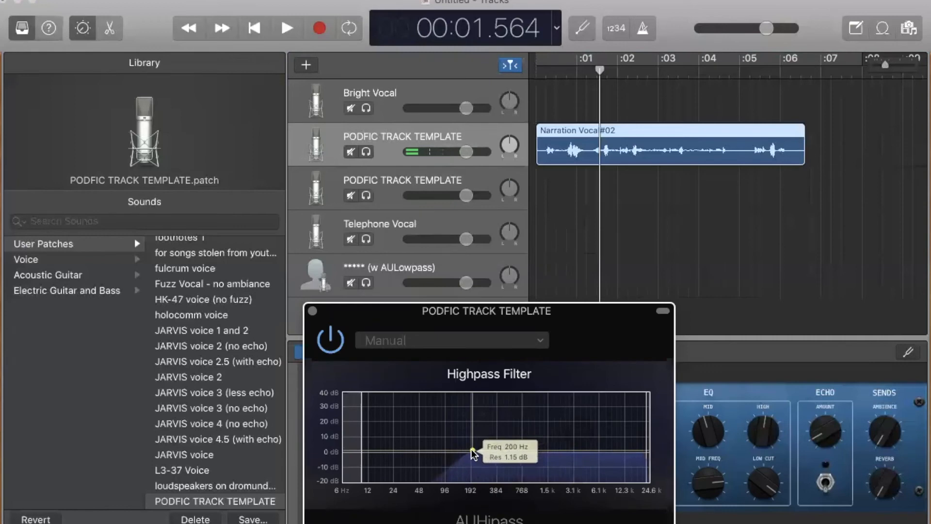
pyautogui.moveTo(473, 452); pyautogui.dragTo(474, 453)
# Save the highpass filter's settings as a plug-in preset named HIGH-PASS FILTER SETTING - LEGACY in the AUHipass folder
pyautogui.click(495, 340)
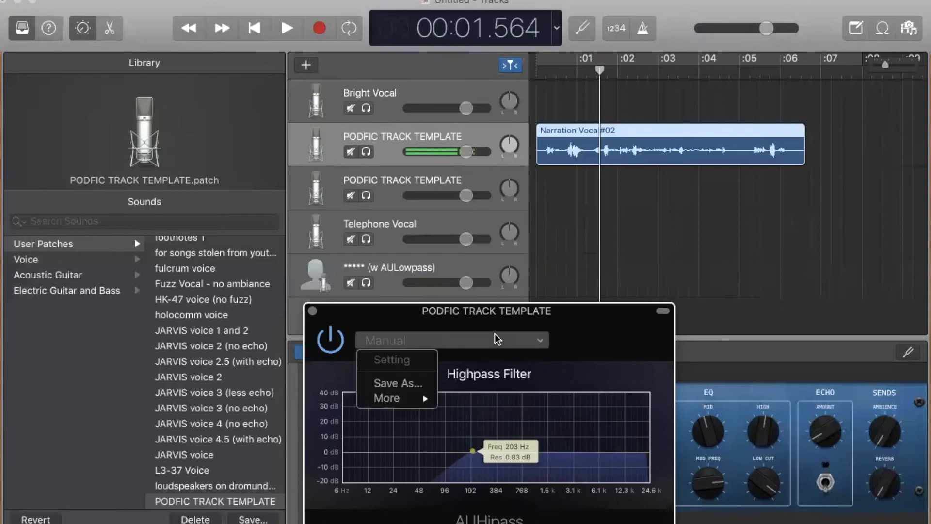
pyautogui.click(408, 388)
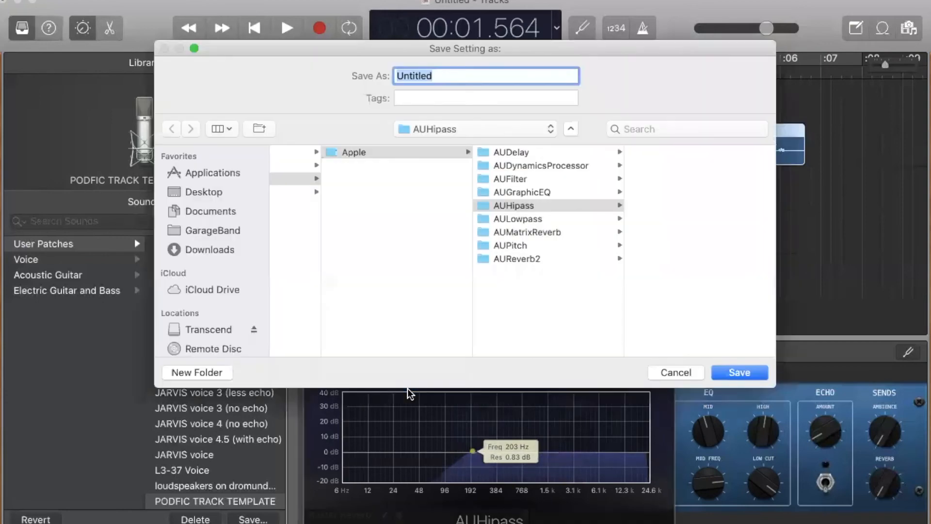
pyautogui.write('HIGL')
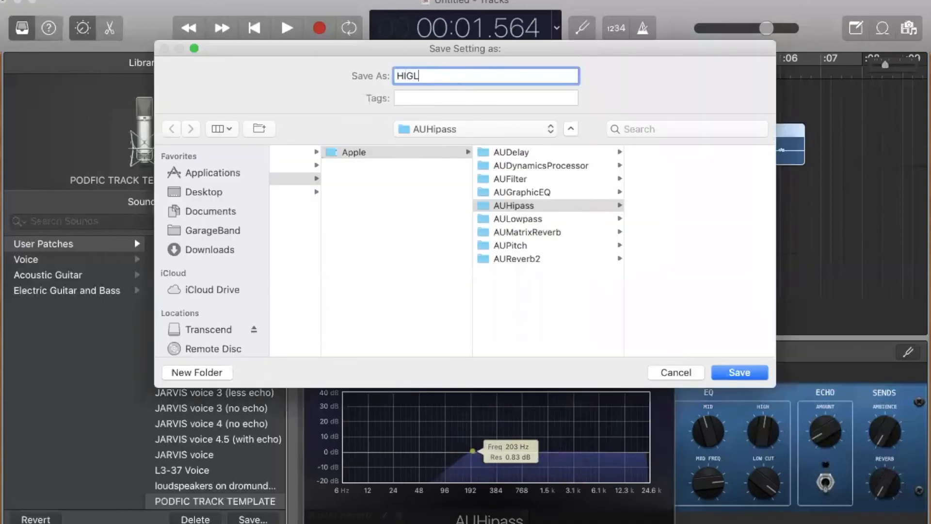
pyautogui.press('BackSpace')
pyautogui.write('H-PASS FILTER SE')
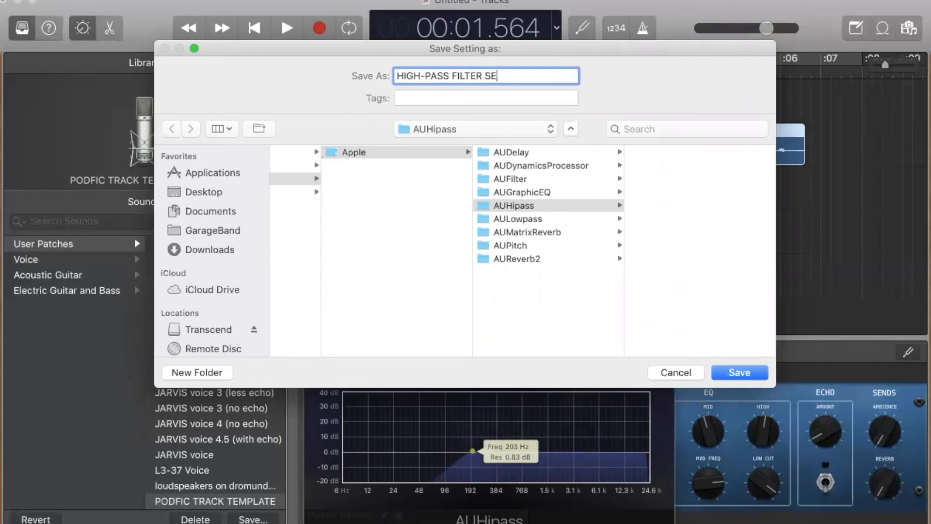
pyautogui.write('TTING - LEGACY')
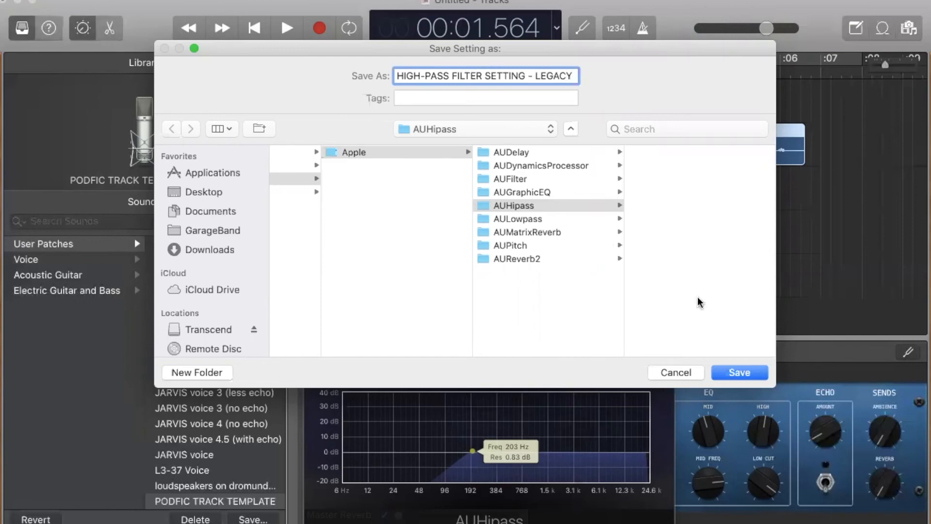
pyautogui.click(739, 373)
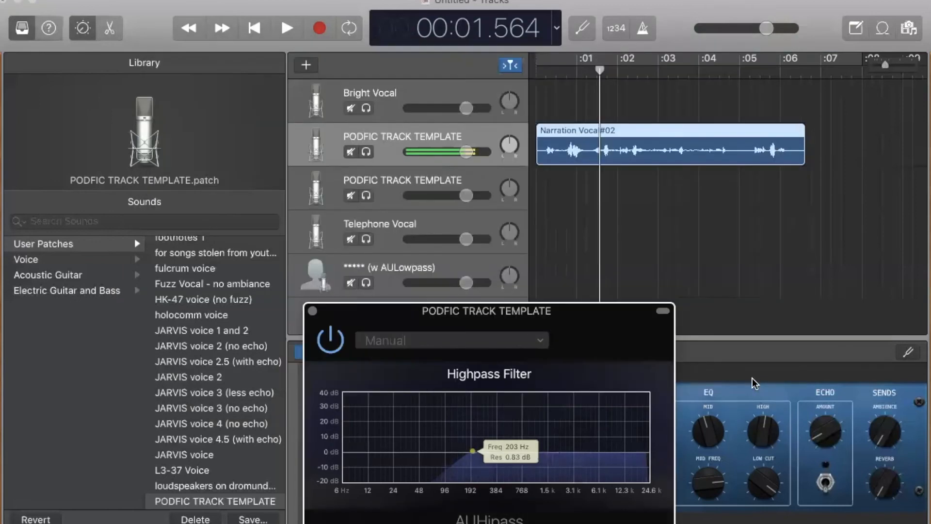
# Close the highpass filter window and play the narration clip through the updated plug-in chain
pyautogui.click(313, 311)
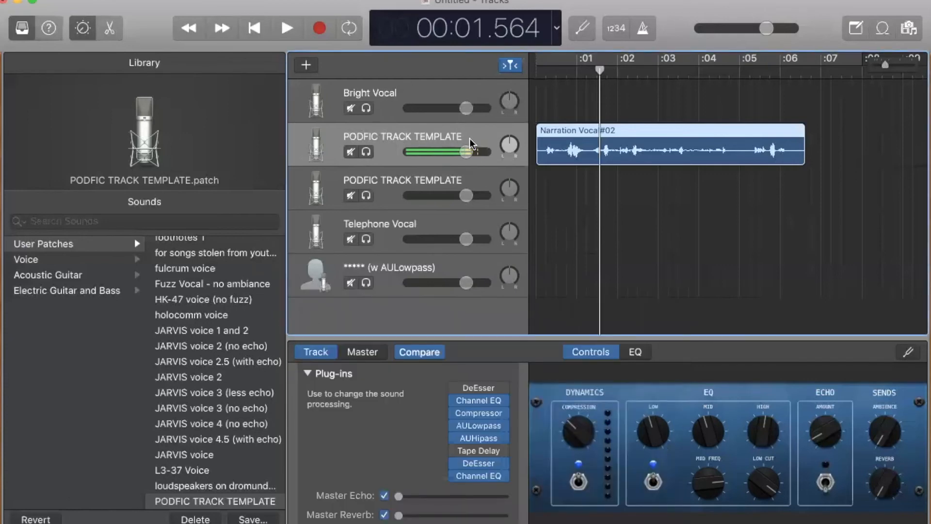
pyautogui.press('space')
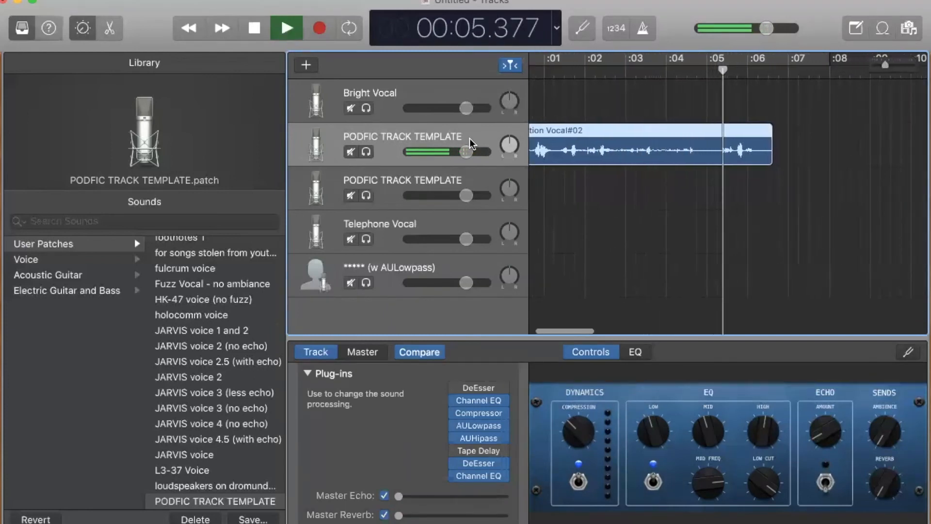
pyautogui.press('space')
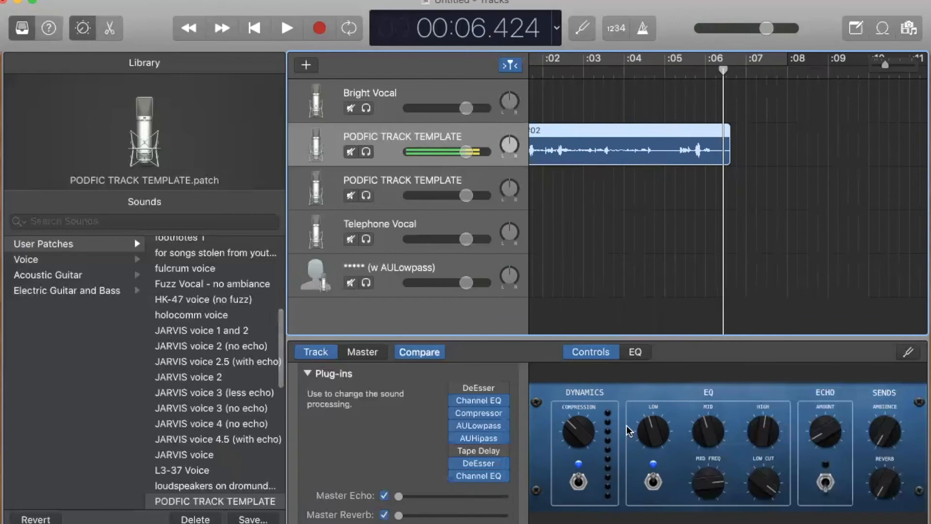
# Browse the replacement plug-in categories for the last Channel EQ slot, keep the Channel EQ there and bypass it
pyautogui.moveTo(487, 399)
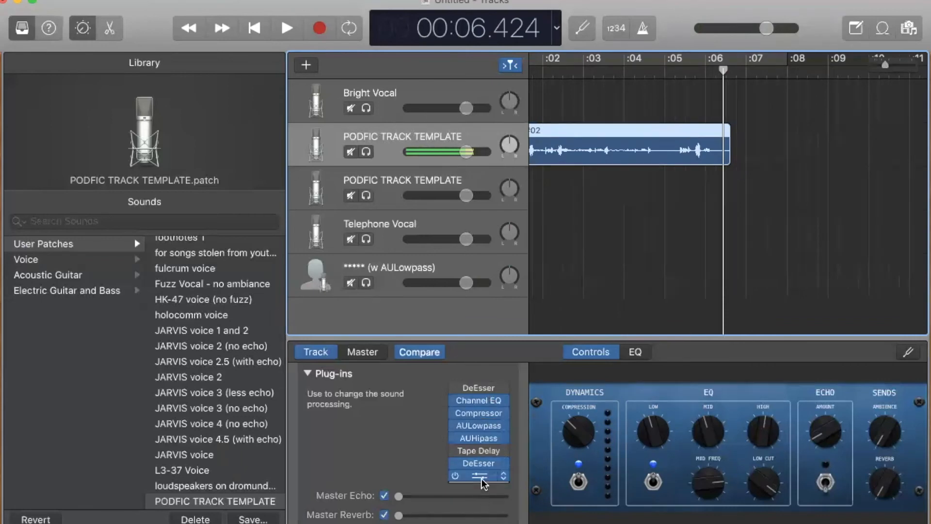
pyautogui.click(502, 476)
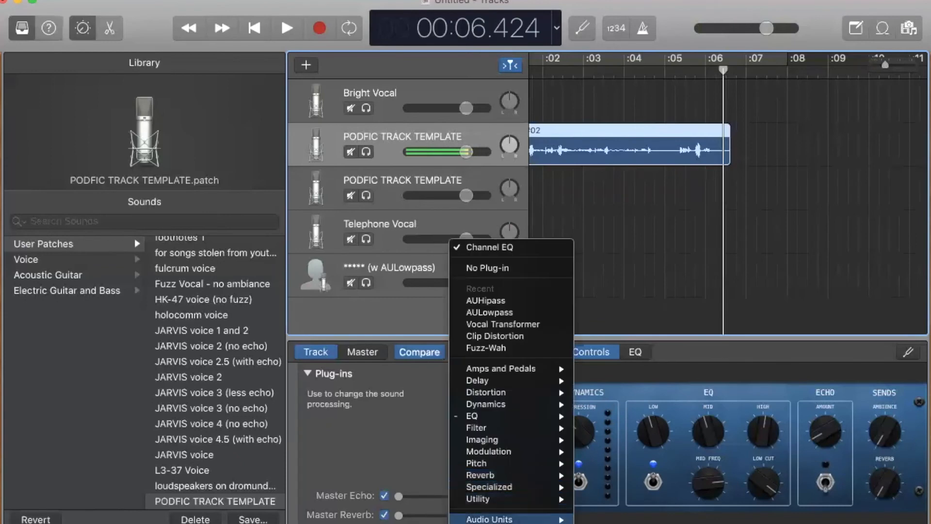
pyautogui.moveTo(553, 432)
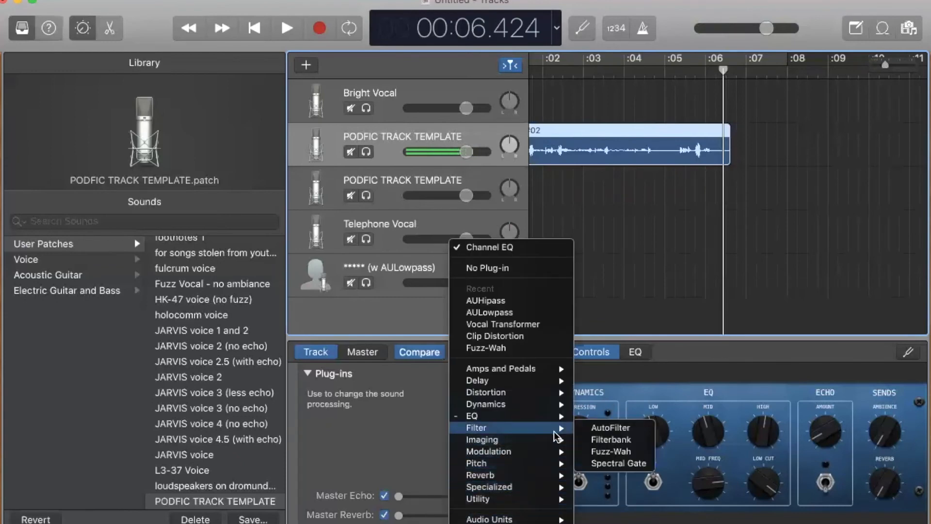
pyautogui.moveTo(561, 478)
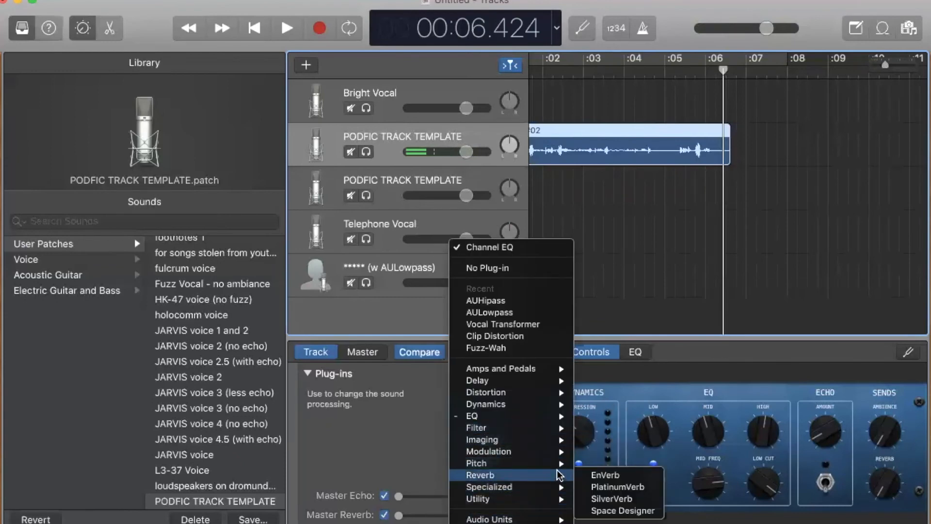
pyautogui.moveTo(564, 498)
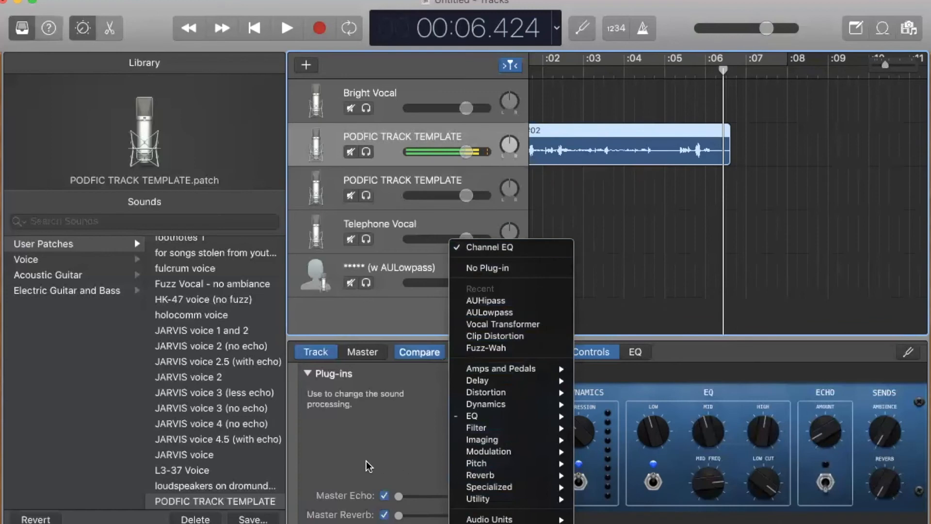
pyautogui.click(380, 461)
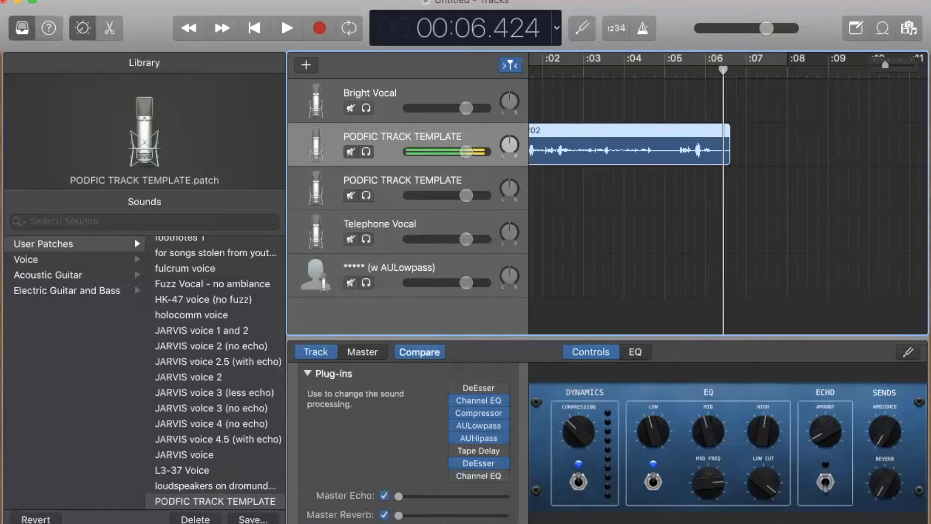
# Save the narration track's sound as a user patch named PODFIC TRACK TEMPLATE - NOISE REMOVAL
pyautogui.click(253, 519)
pyautogui.press('Right')
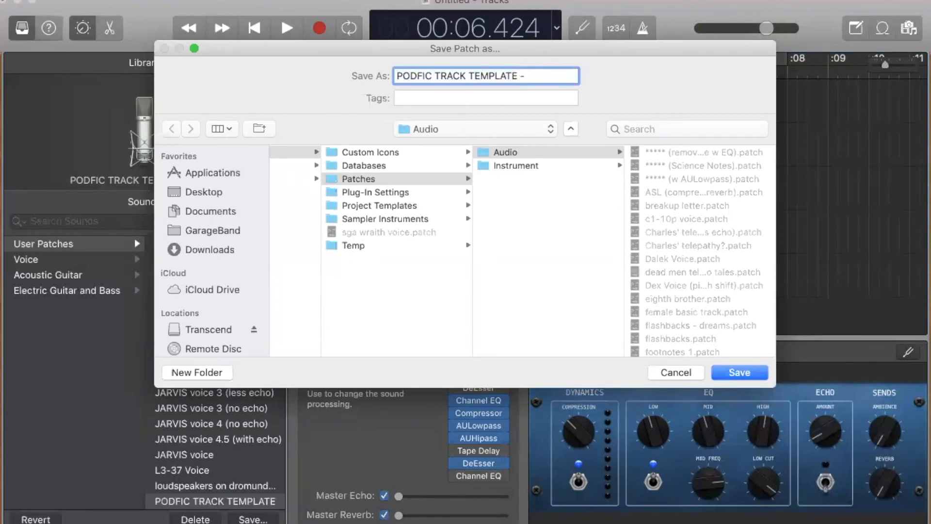
pyautogui.write('- NOISE REMOVAL')
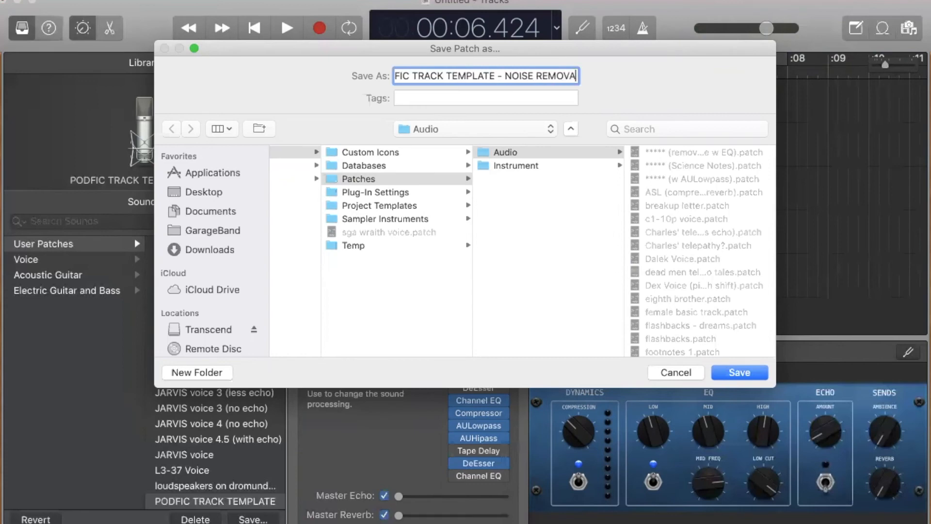
pyautogui.click(745, 374)
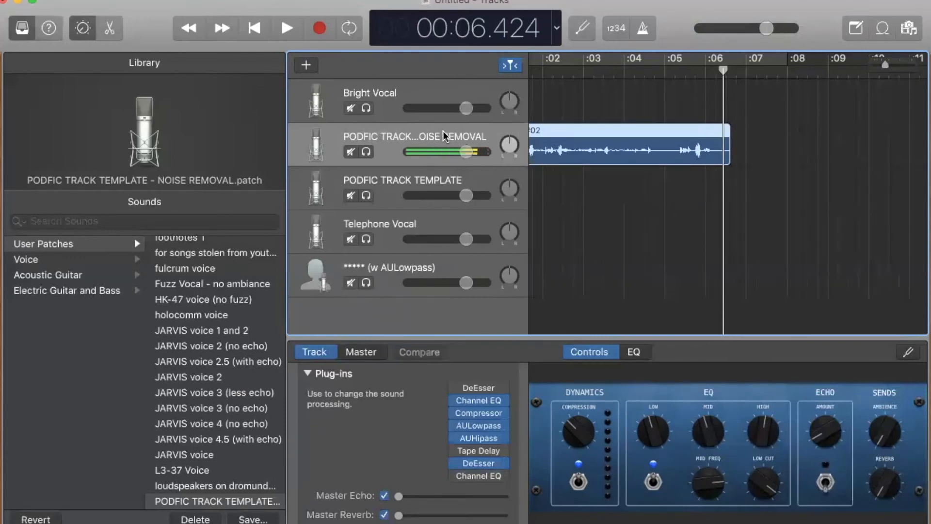
# Play the narration clip from the start with the noise removal patch and stop near its end
pyautogui.press('Return')
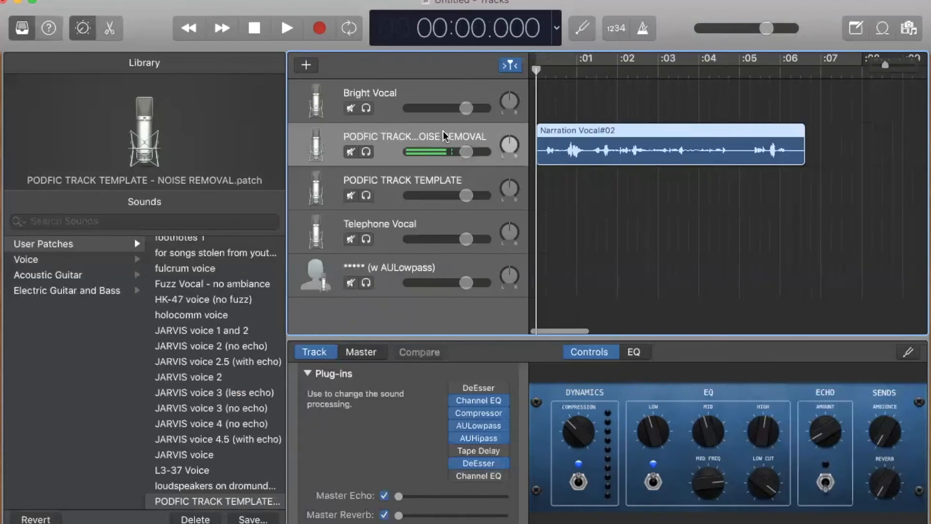
pyautogui.press('space')
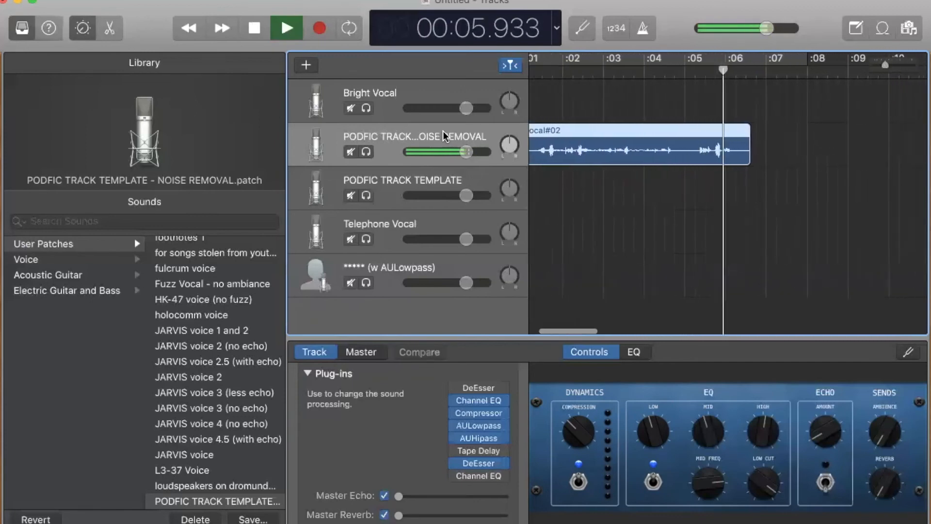
pyautogui.press('space')
# Move the narration clip up to the Bright Vocal track and play it from the start for comparison
pyautogui.click(417, 83)
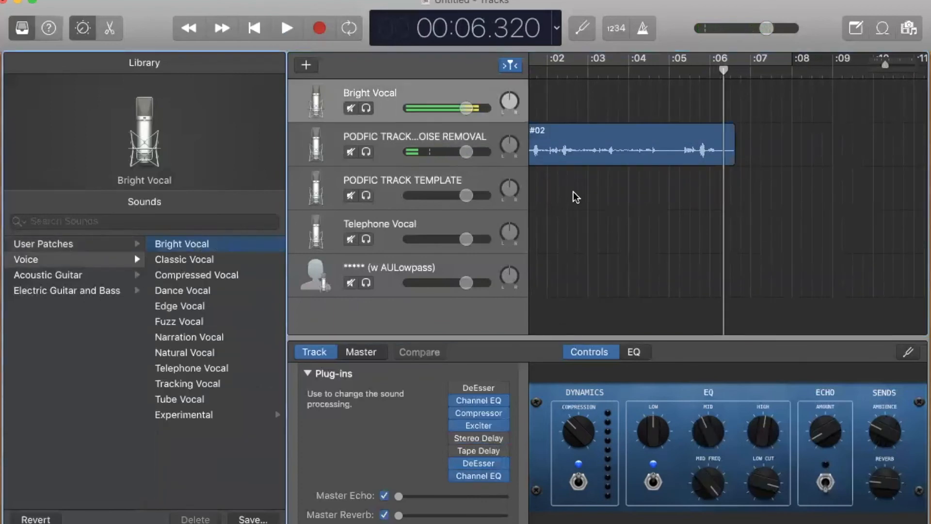
pyautogui.moveTo(565, 152); pyautogui.dragTo(562, 100)
pyautogui.press('Return')
pyautogui.press('space')
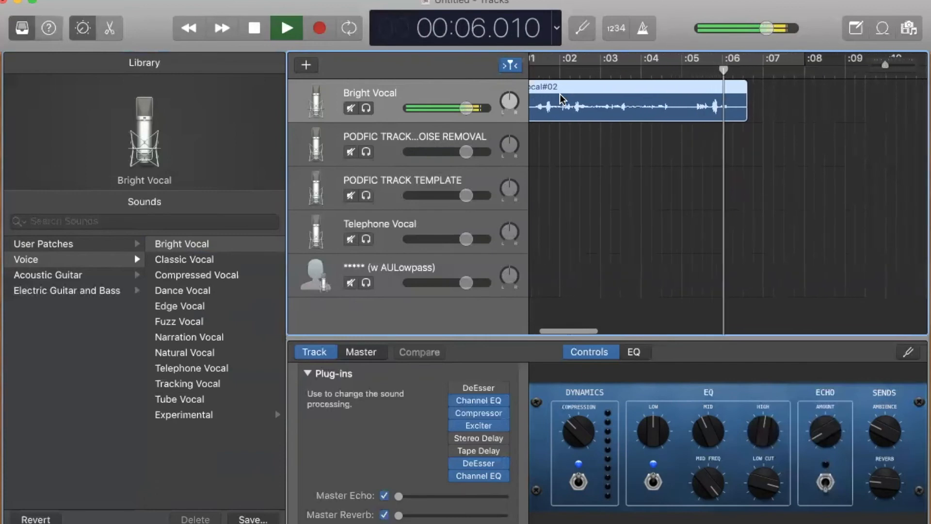
pyautogui.press('space')
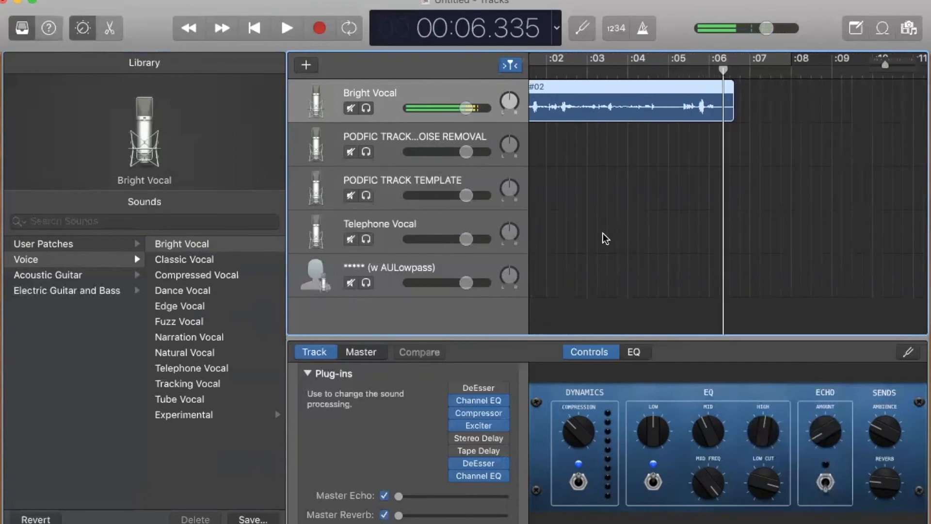
# Apply the vader pitch shift user patch to the Bright Vocal track and audition the narration clip from the start
pyautogui.hscroll(-3, 606, 237)
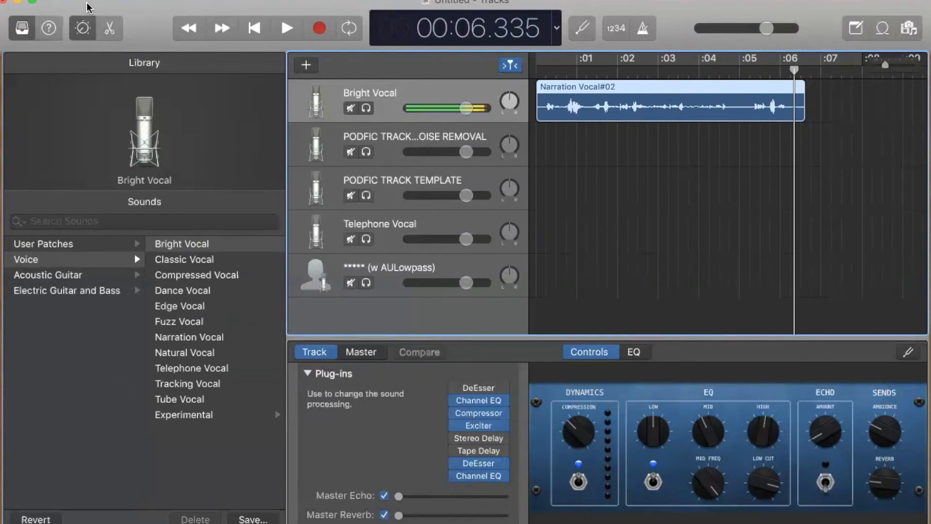
pyautogui.click(65, 247)
pyautogui.scroll(-10, 186, 284)
pyautogui.scroll(-15, 184, 286)
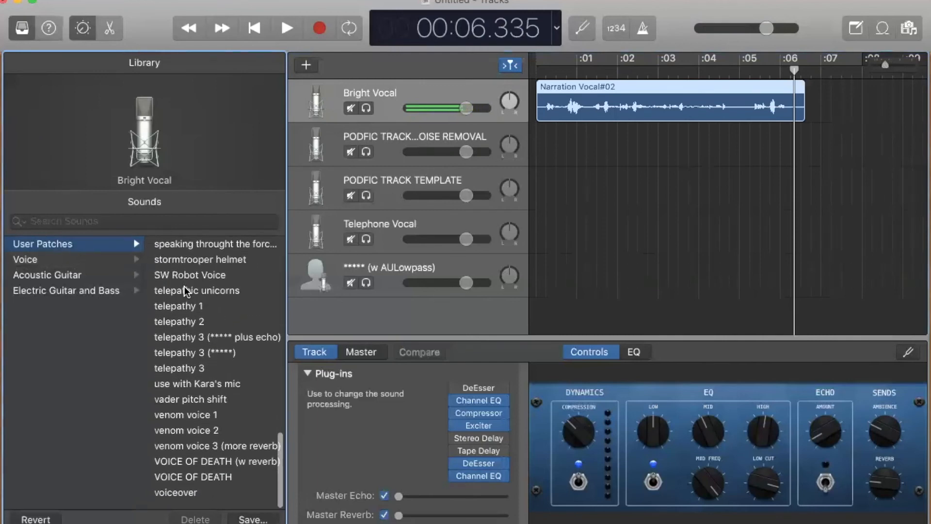
pyautogui.scroll(1, 200, 376)
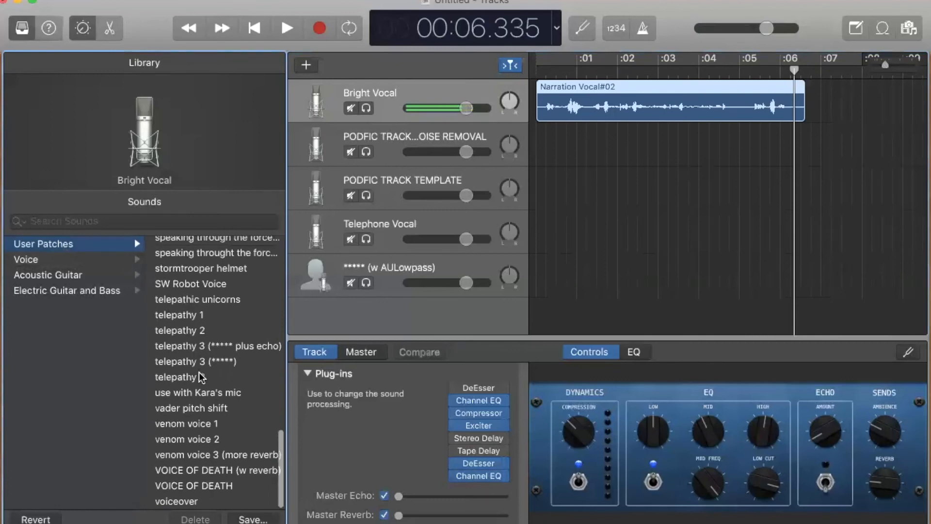
pyautogui.click(200, 407)
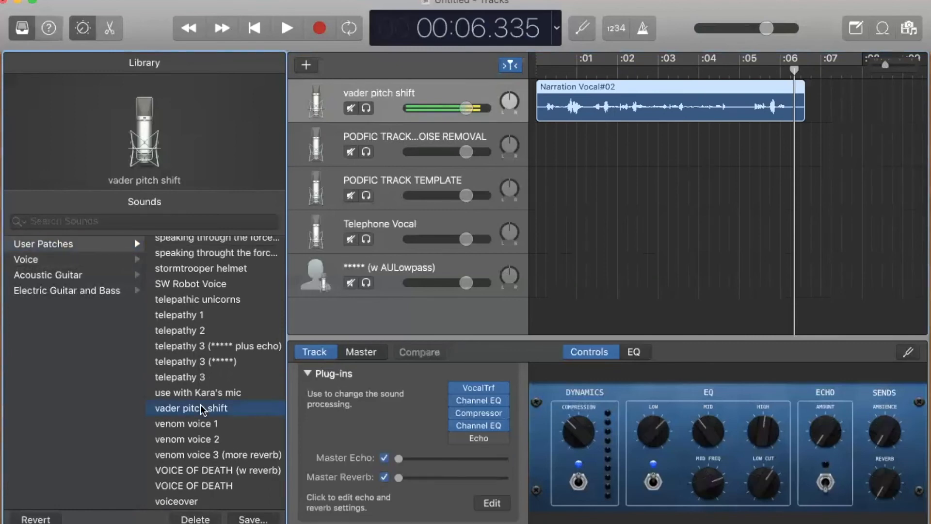
pyautogui.press('Return')
pyautogui.press('space')
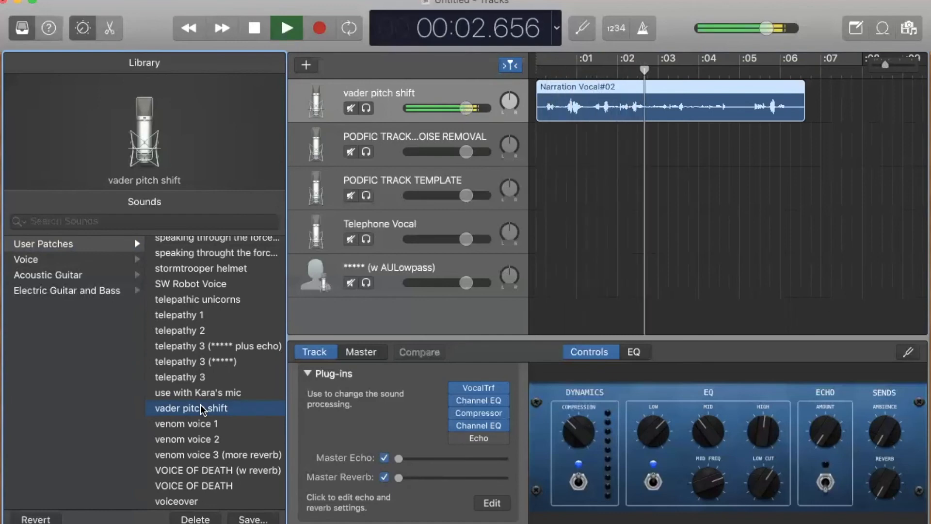
pyautogui.press('space')
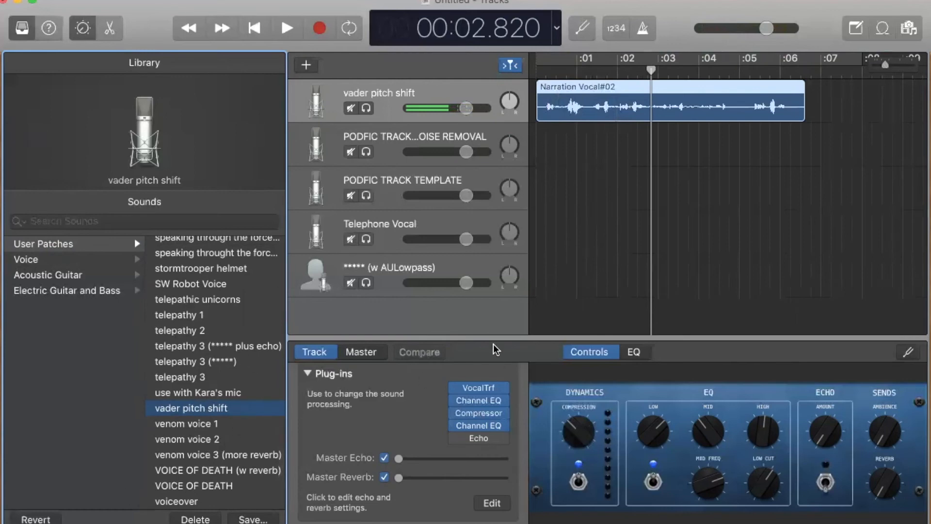
# Apply the stormtrooper helmet user patch to the first track and record a new clip of about 3 seconds after the narration clip
pyautogui.click(229, 269)
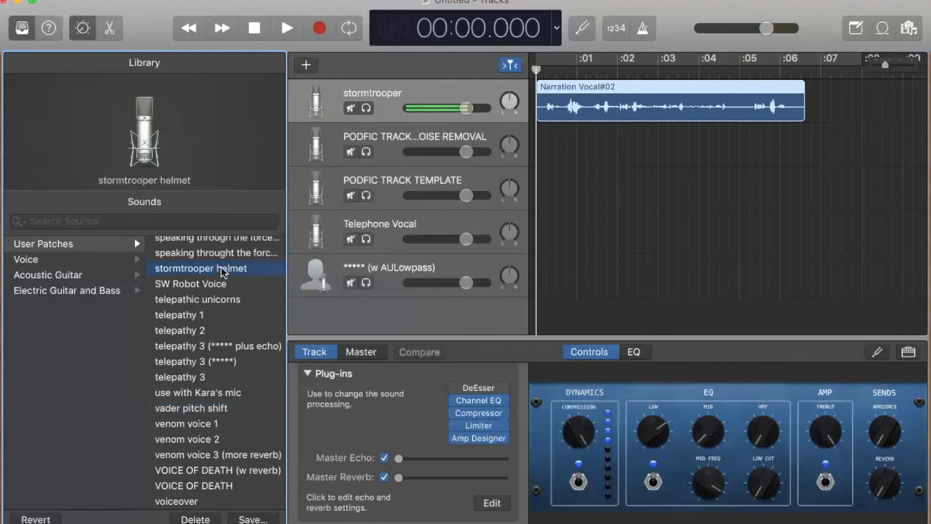
pyautogui.press('space')
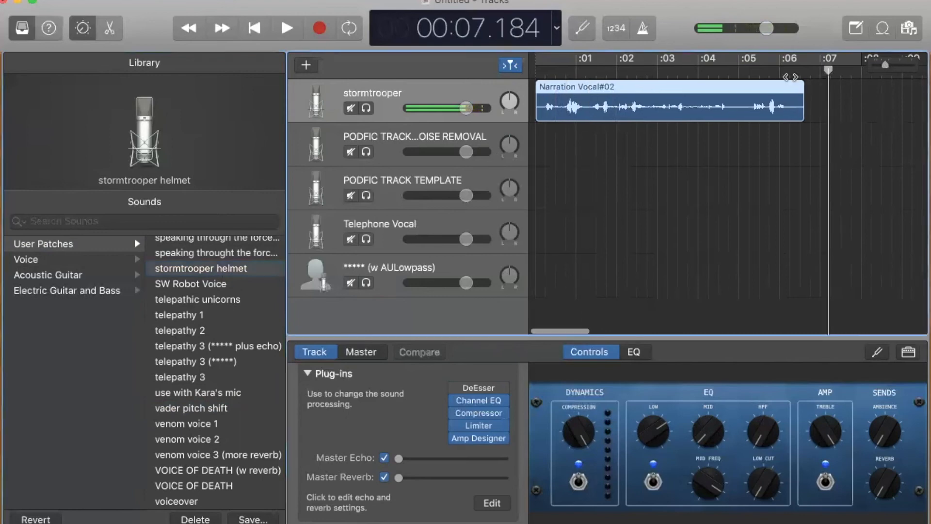
pyautogui.click(318, 27)
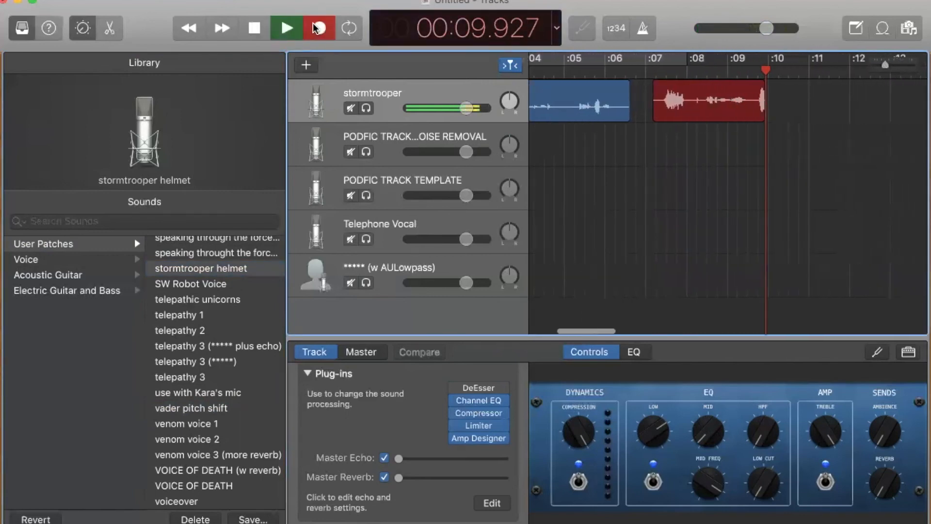
pyautogui.click(318, 27)
# Play back the newly recorded stormtrooper clip from its beginning, stopping near its end
pyautogui.click(614, 74)
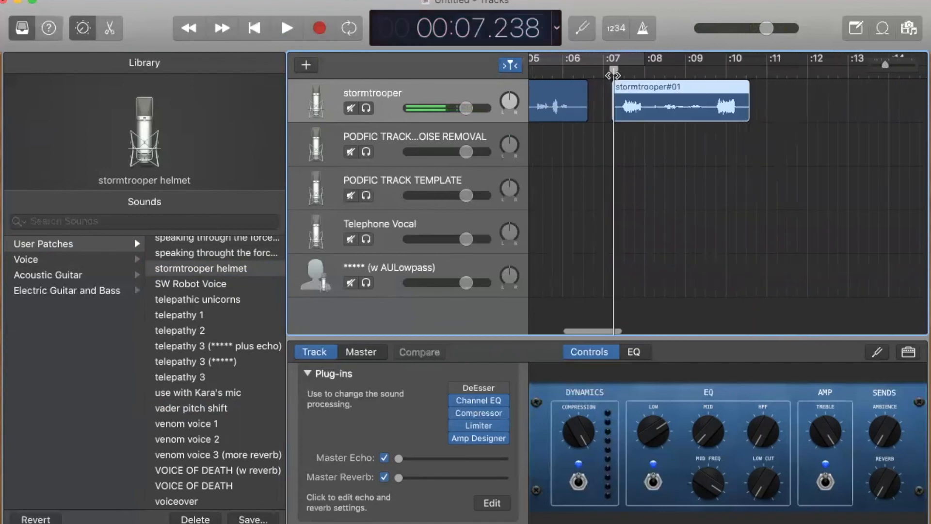
pyautogui.press('space')
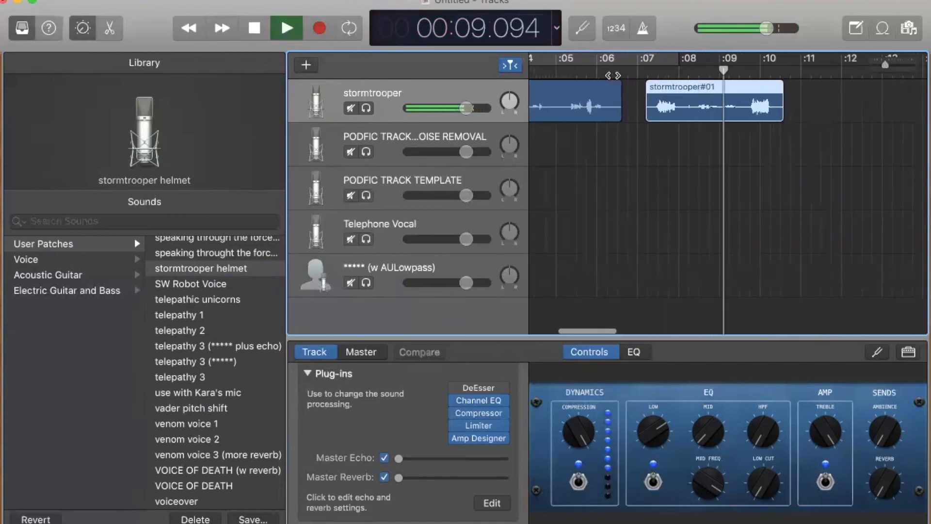
pyautogui.press('space')
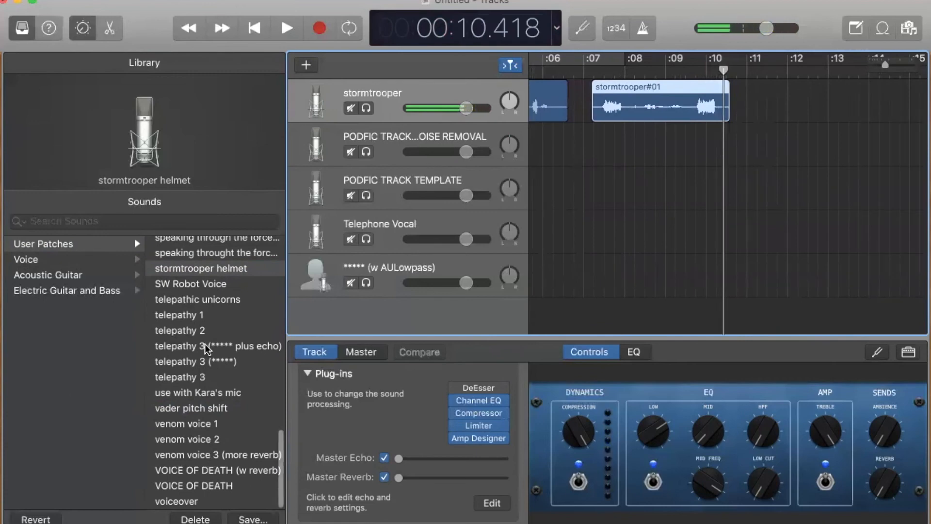
# Apply the rodian voice user patch to the first track and audition the stormtrooper#01 clip
pyautogui.scroll(10, 209, 251)
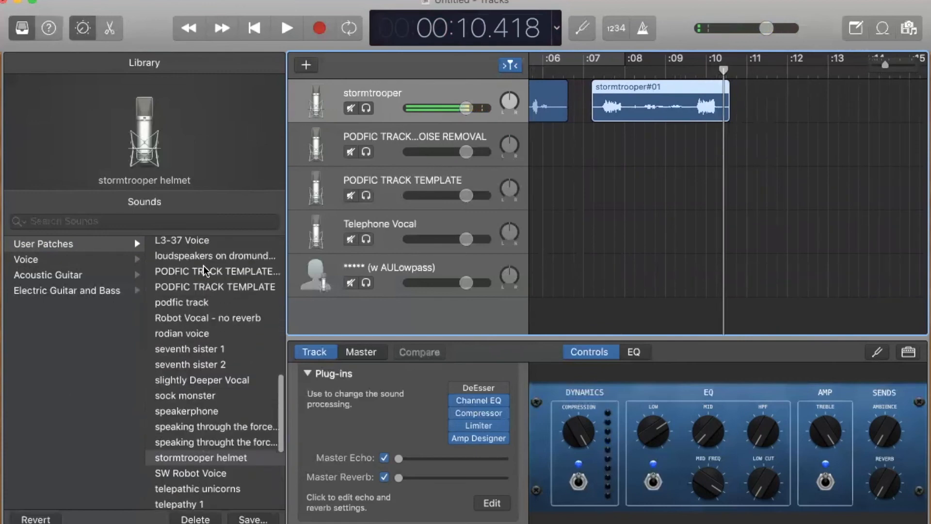
pyautogui.click(187, 334)
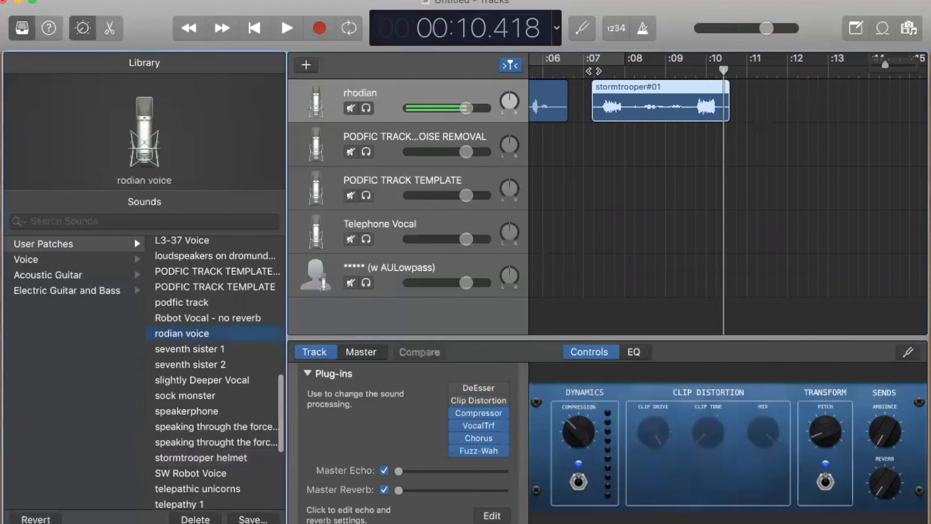
pyautogui.press('space')
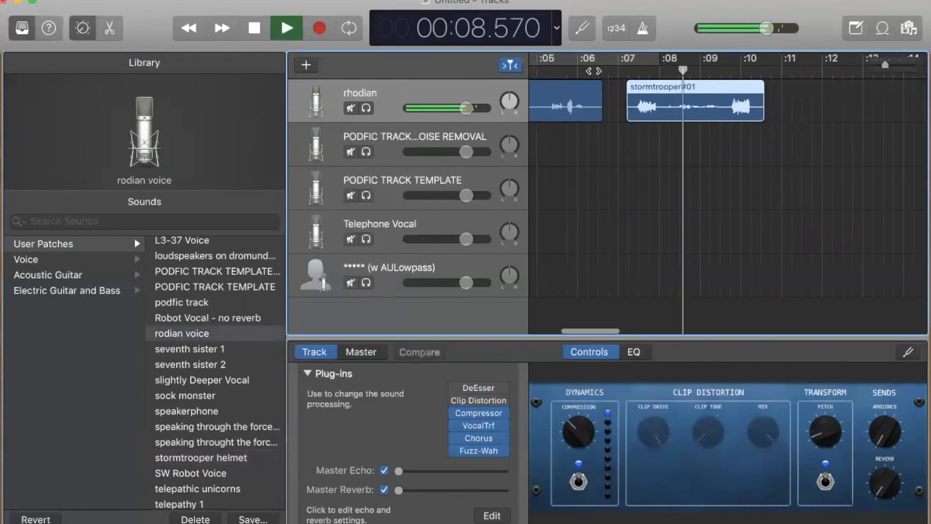
pyautogui.press('space')
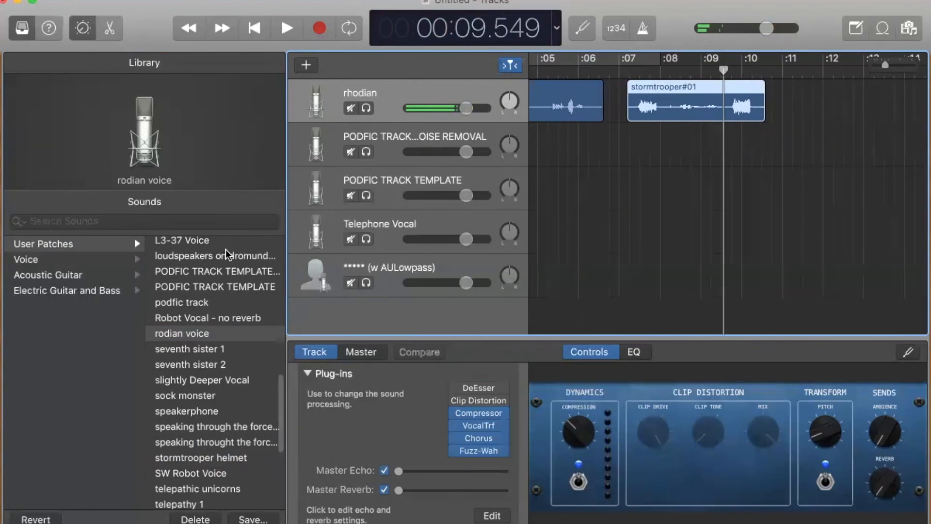
# Apply the HK-47 voice (no fuzz) user patch to the first track and play the stormtrooper#01 clip from its beginning
pyautogui.scroll(3, 227, 271)
pyautogui.scroll(10, 228, 281)
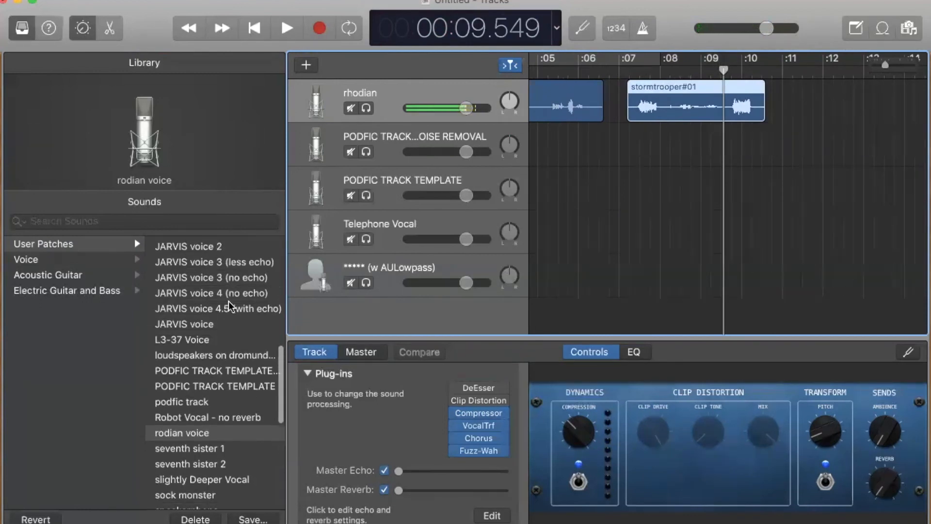
pyautogui.scroll(6, 222, 339)
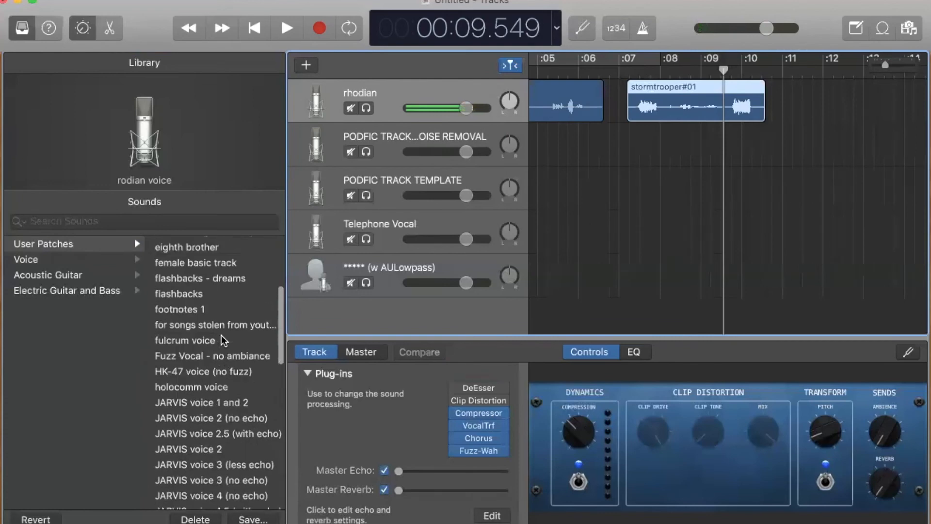
pyautogui.click(220, 373)
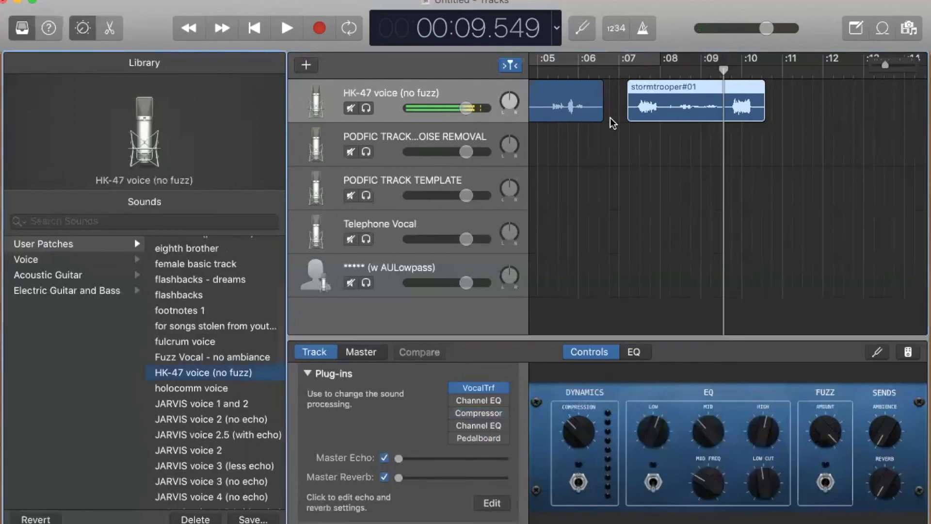
pyautogui.click(627, 73)
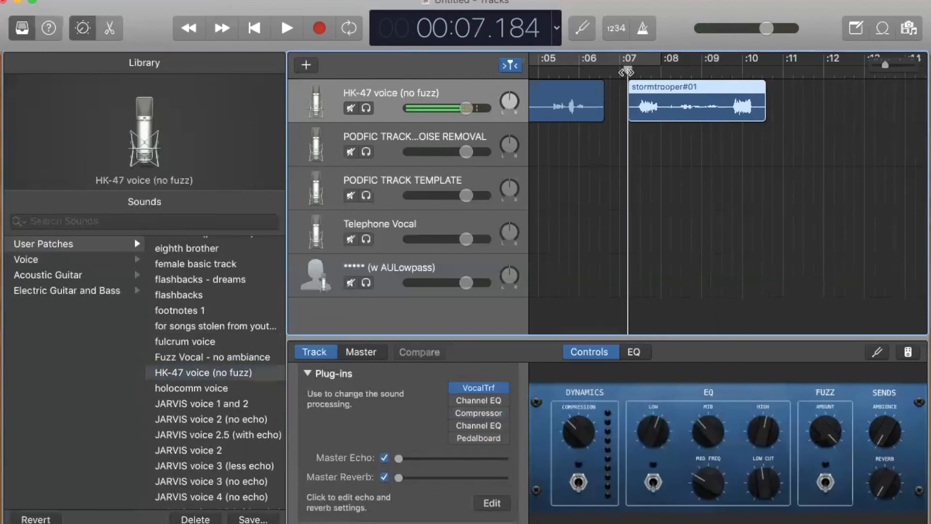
pyautogui.press('space')
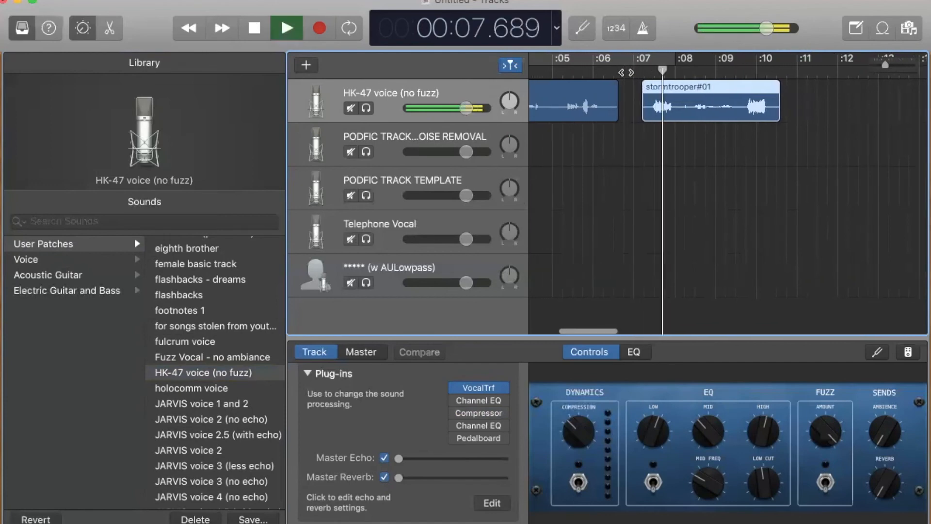
pyautogui.press('space')
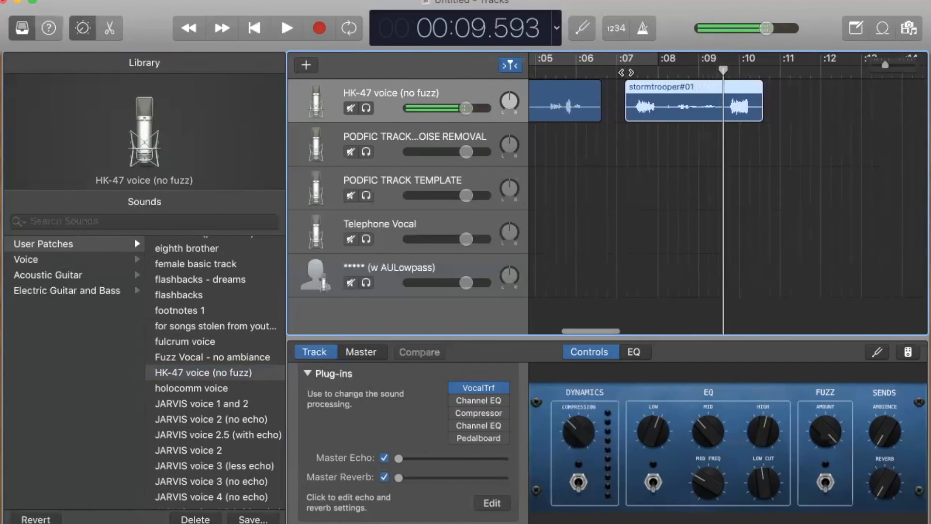
# Try the experimental Robot Vocal and the Telephone Vocal presets on the first track, settling on the Tracking Vocal preset
pyautogui.click(55, 261)
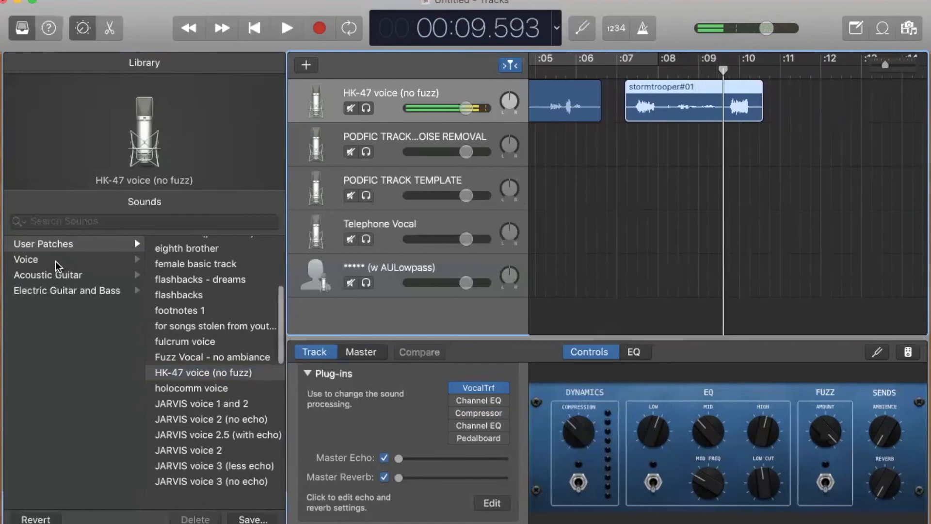
pyautogui.click(219, 416)
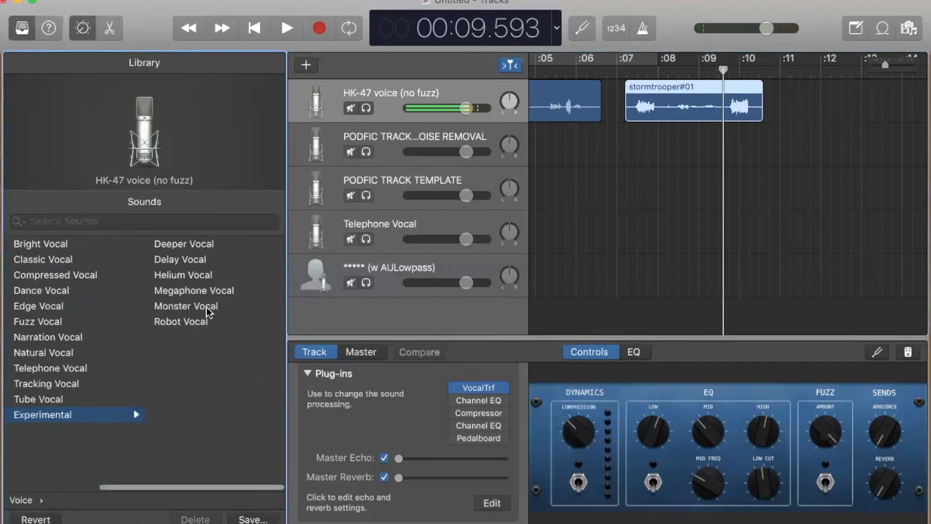
pyautogui.click(208, 321)
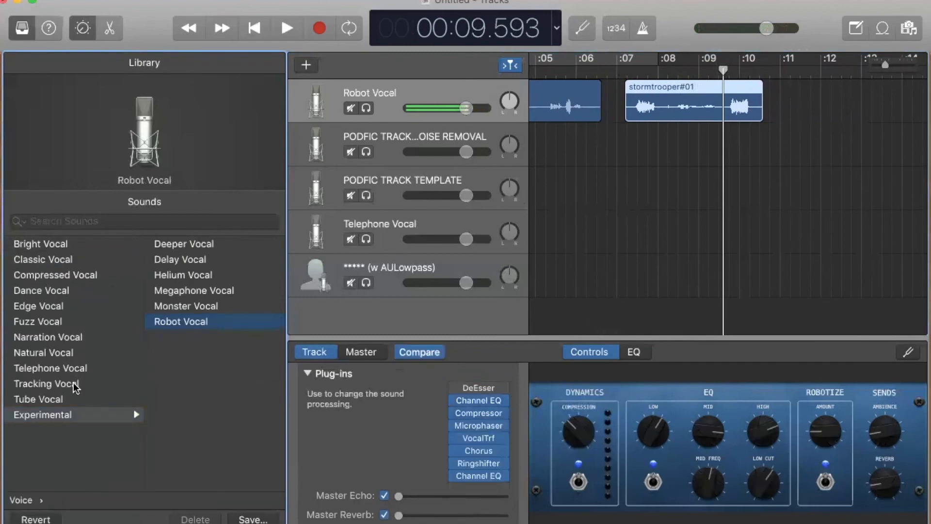
pyautogui.click(82, 369)
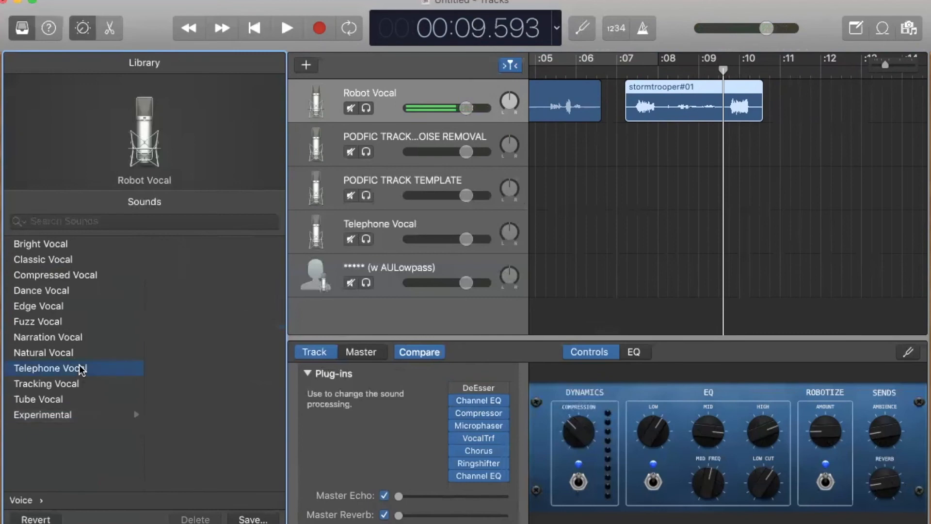
pyautogui.click(60, 386)
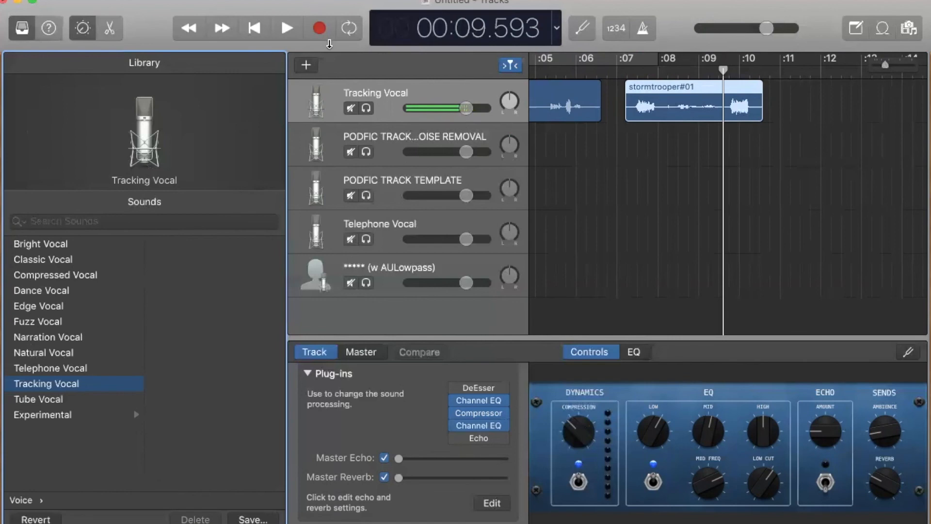
pyautogui.hscroll(-5, 52, 291)
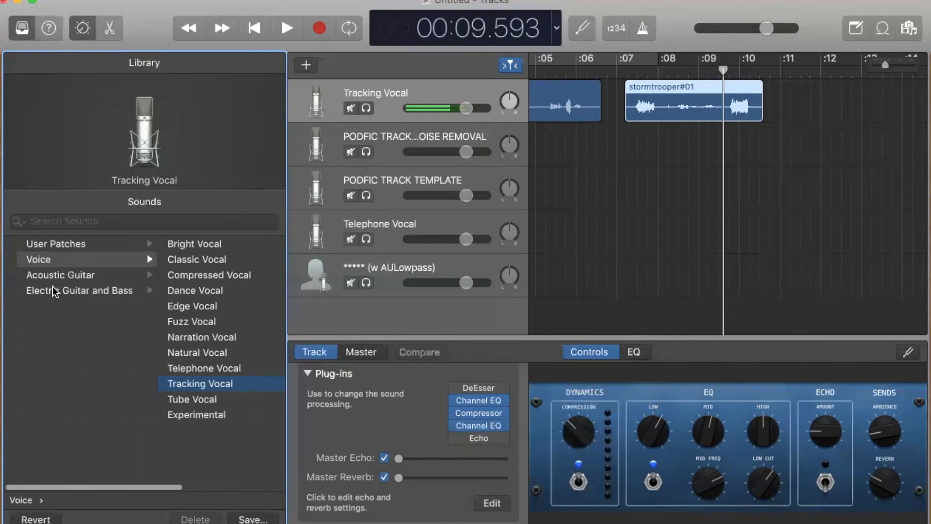
pyautogui.hscroll(2, 63, 286)
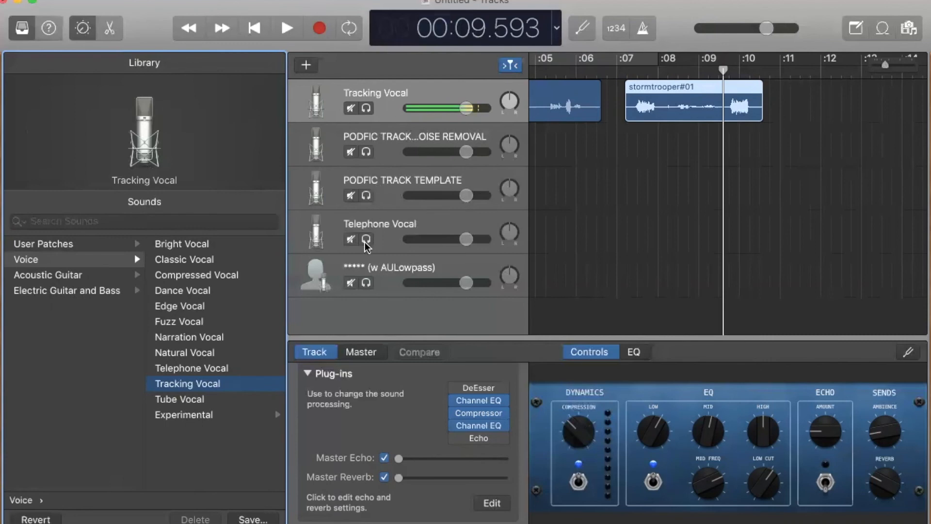
# Open the audio editor and return the playhead to the start of the project
pyautogui.click(103, 31)
pyautogui.press('Return')
pyautogui.press('space')
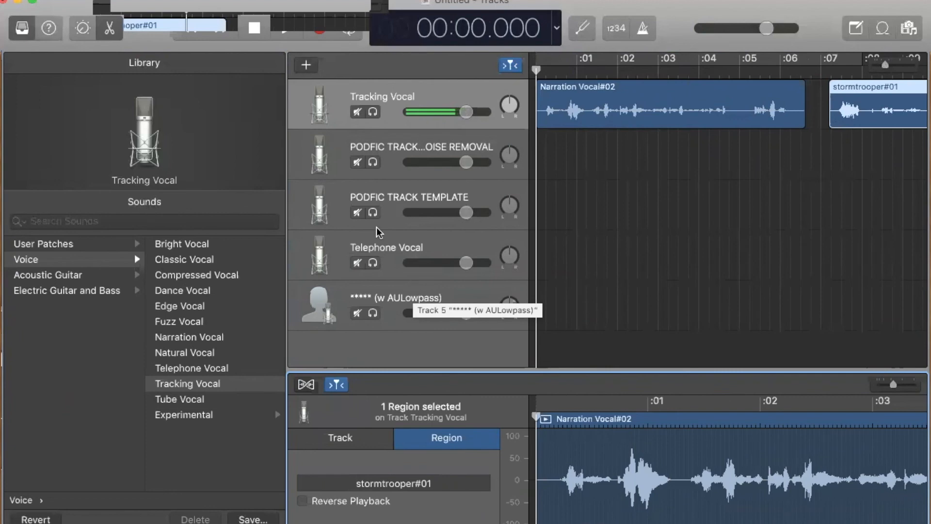
# Apply the fulcrum voice user patch to the PODFIC TRACK TEMPLATE track
pyautogui.click(399, 144)
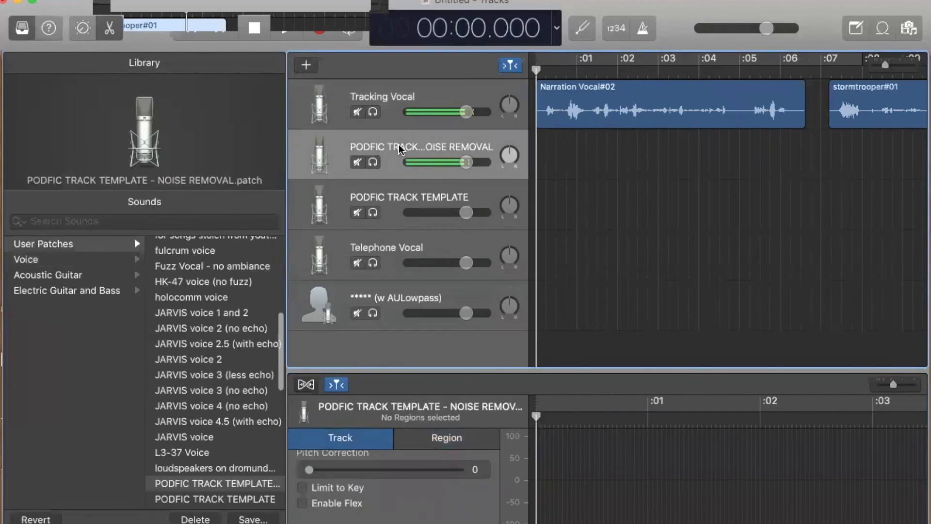
pyautogui.click(582, 101)
pyautogui.click(431, 139)
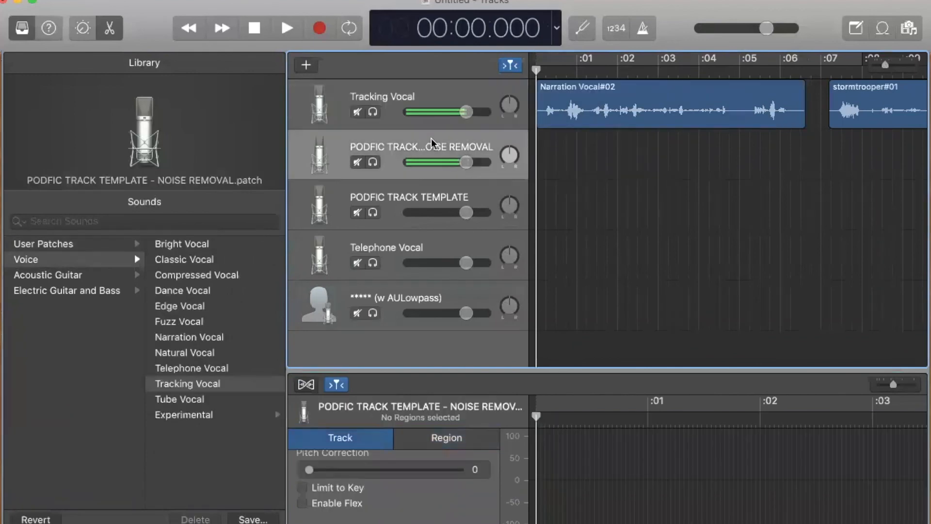
pyautogui.click(390, 200)
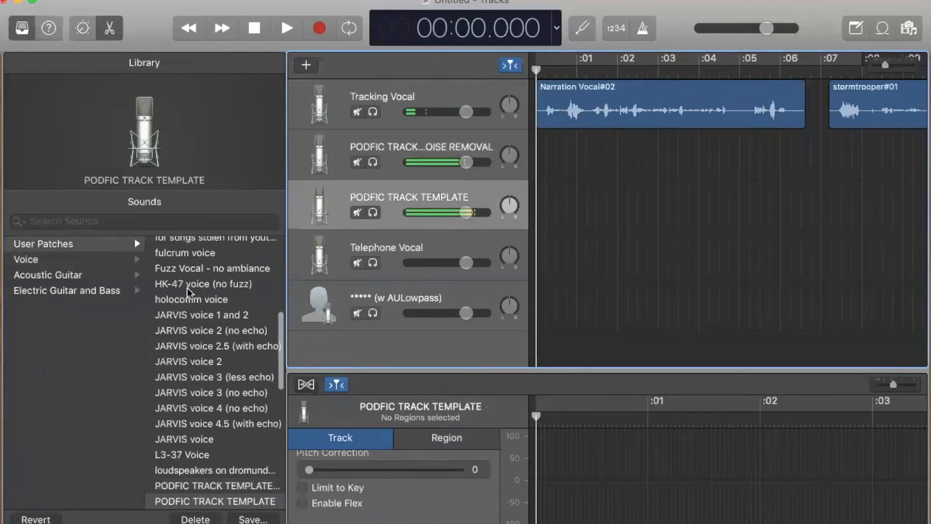
pyautogui.click(196, 256)
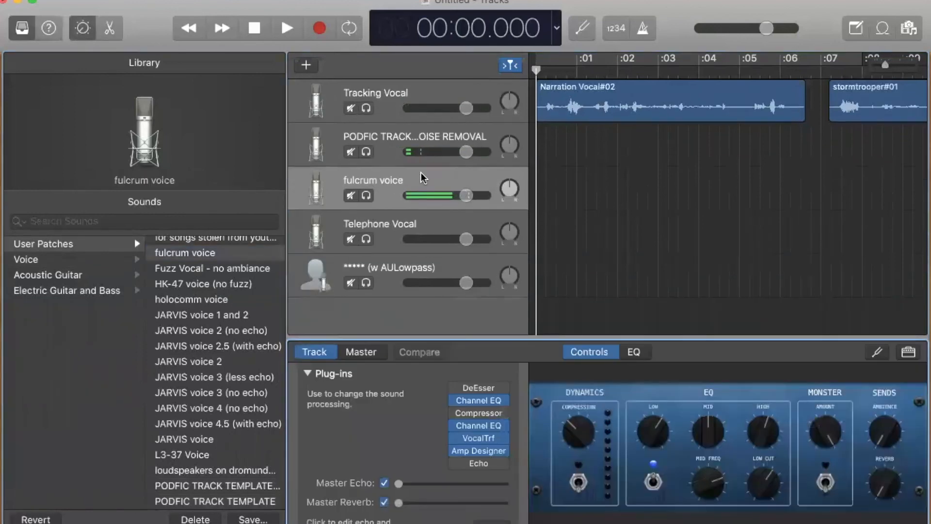
# Record a clip of under 1 second at the start of the fulcrum voice track and delete it
pyautogui.click(319, 29)
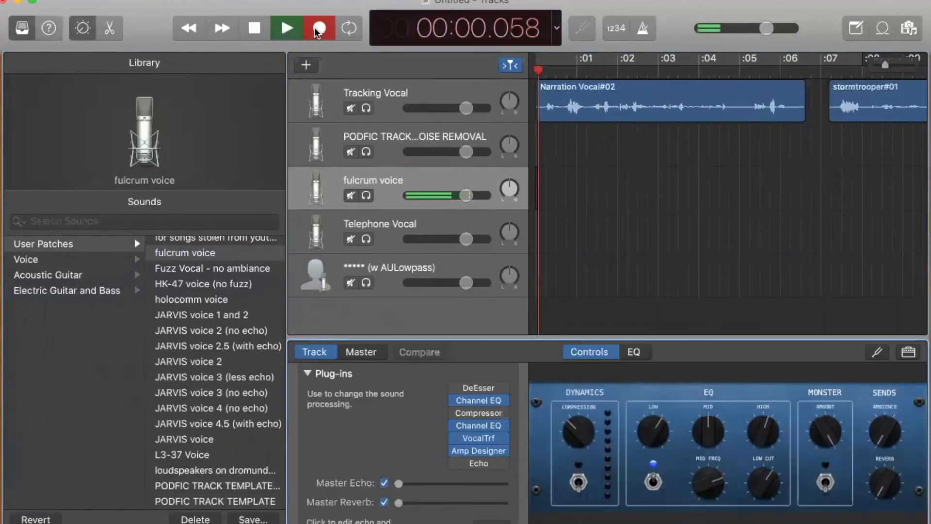
pyautogui.press('space')
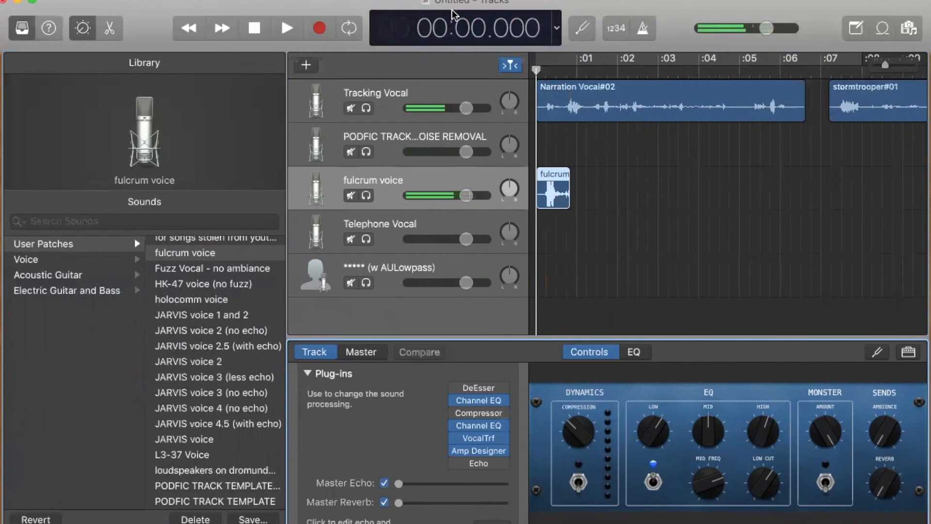
pyautogui.click(557, 191)
pyautogui.press('Delete')
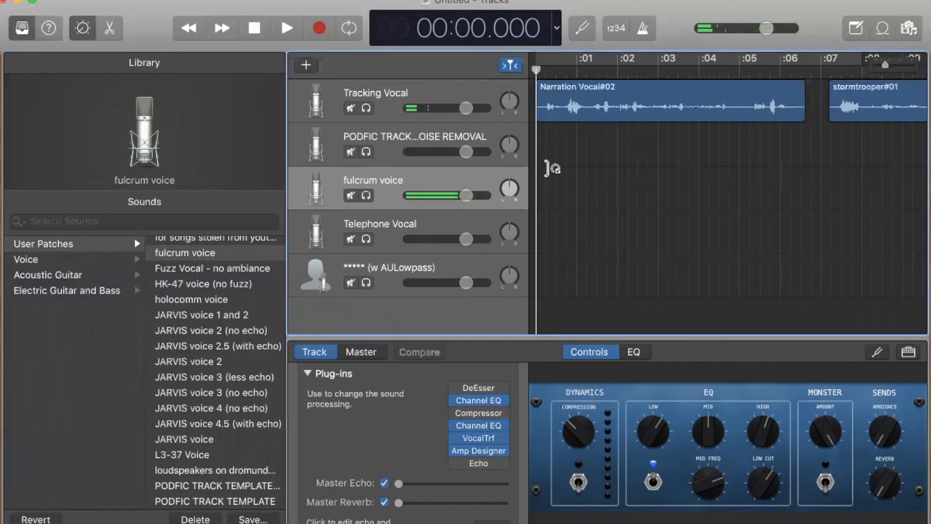
# Delete the Narration Vocal#02 and stormtrooper#01 clips from the Tracking Vocal track
pyautogui.click(554, 111)
pyautogui.press('Delete')
pyautogui.click(892, 114)
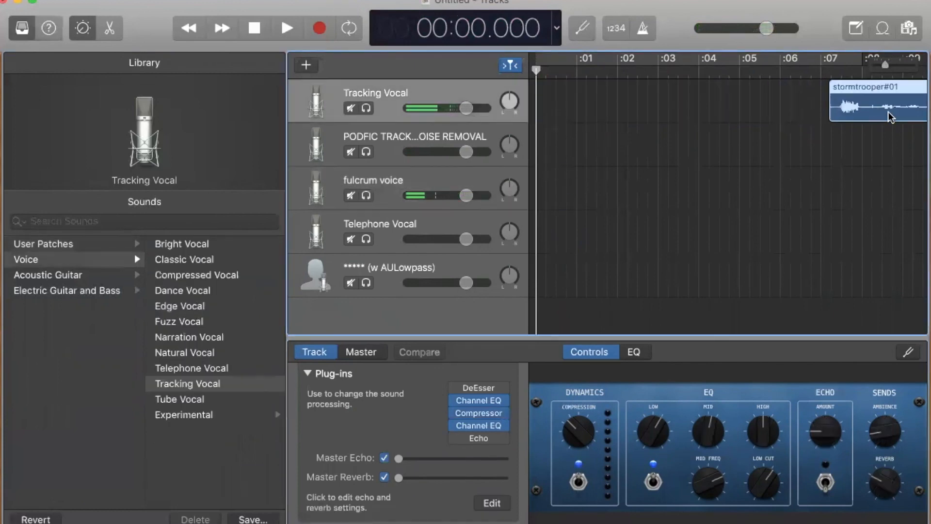
pyautogui.press('Delete')
# Record a clip of about 3 seconds from the start of the PODFIC TRACK TEMPLATE - NOISE REMOVAL track
pyautogui.click(415, 132)
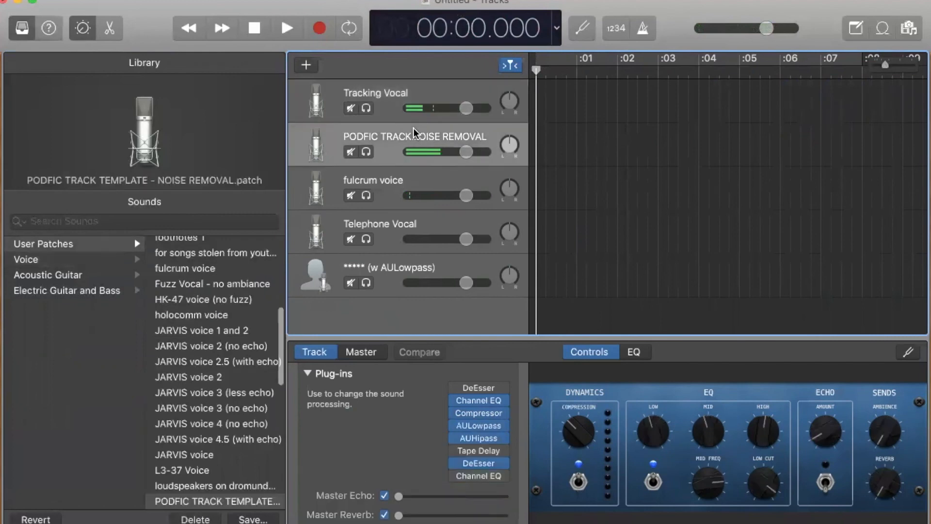
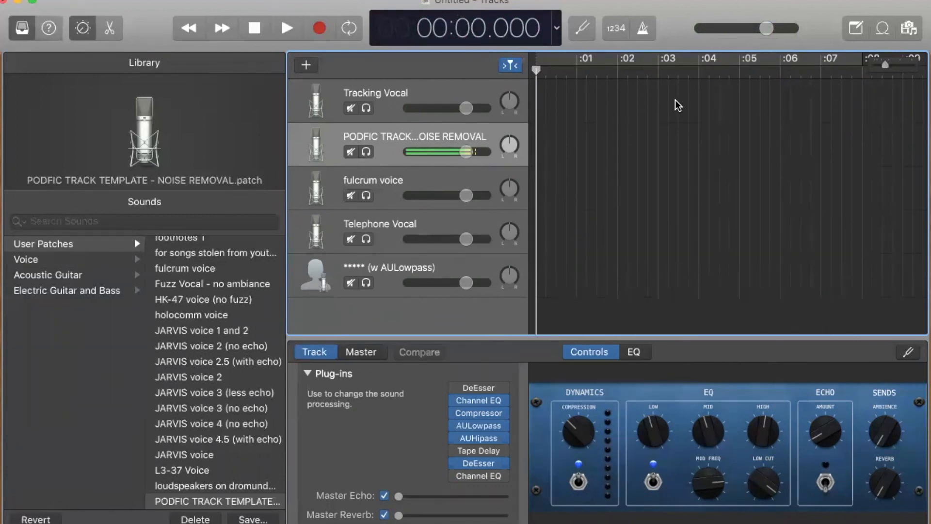
pyautogui.press('r')
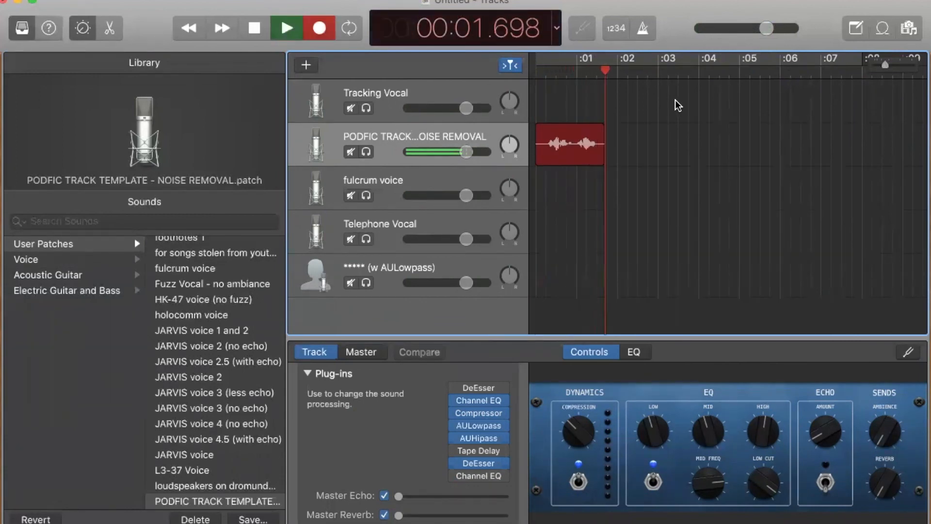
pyautogui.press('space')
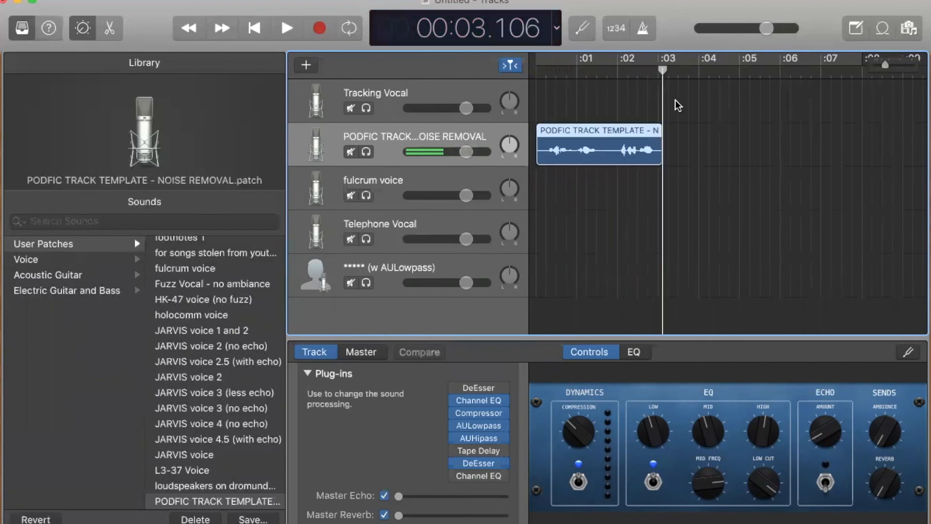
# Show and hide the editor, and switch the metronome on and off again
pyautogui.press('e')
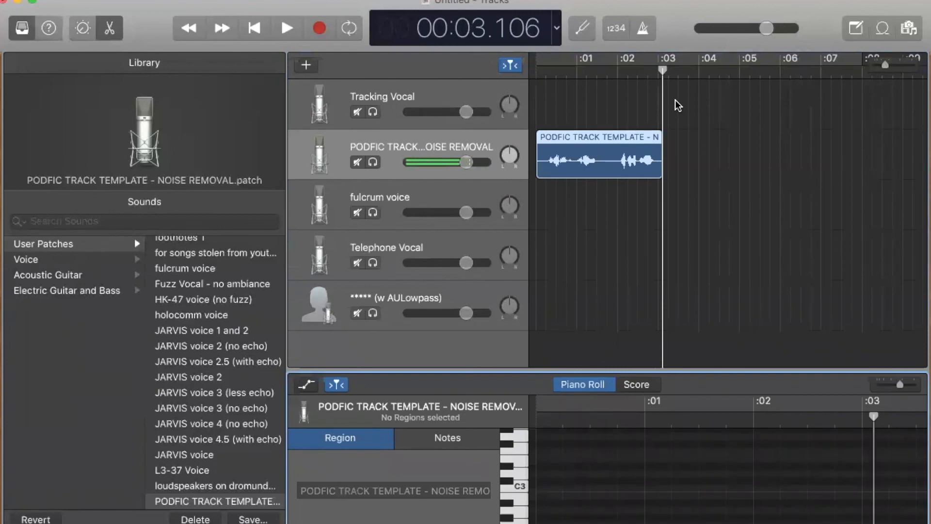
pyautogui.press('e')
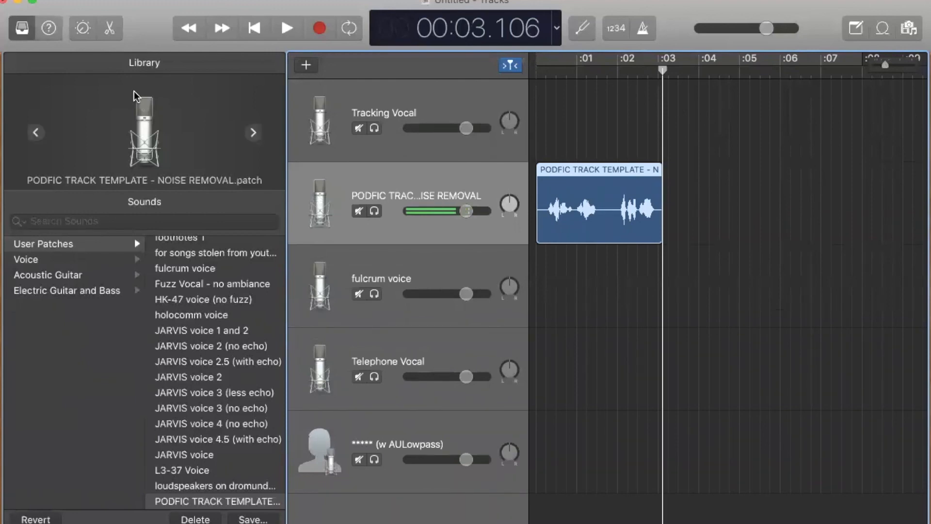
pyautogui.press('k')
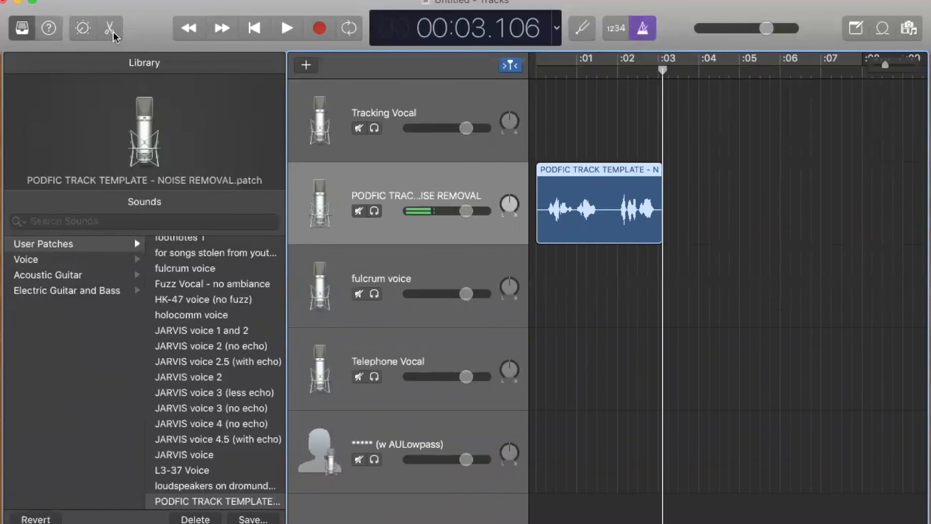
pyautogui.press('k')
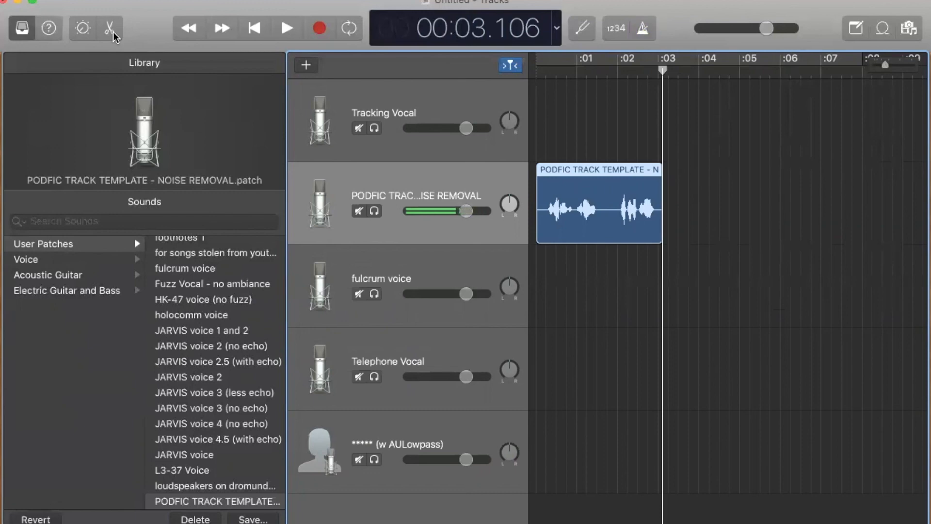
# Mute the PODFIC TRACK TEMPLATE - NOISE REMOVAL track
pyautogui.press('m')
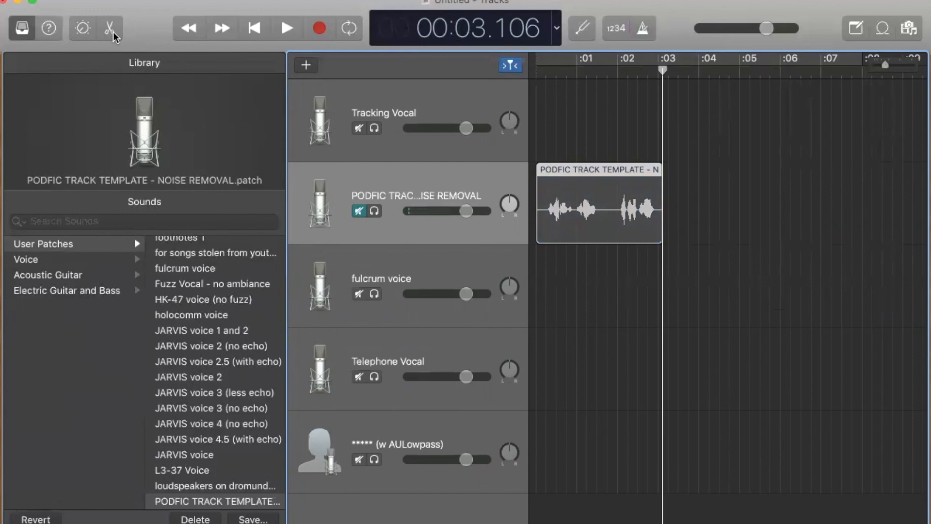
# Unmute the PODFIC TRACK TEMPLATE - NOISE REMOVAL track, and switch its solo on and off
pyautogui.press('m')
pyautogui.press('s')
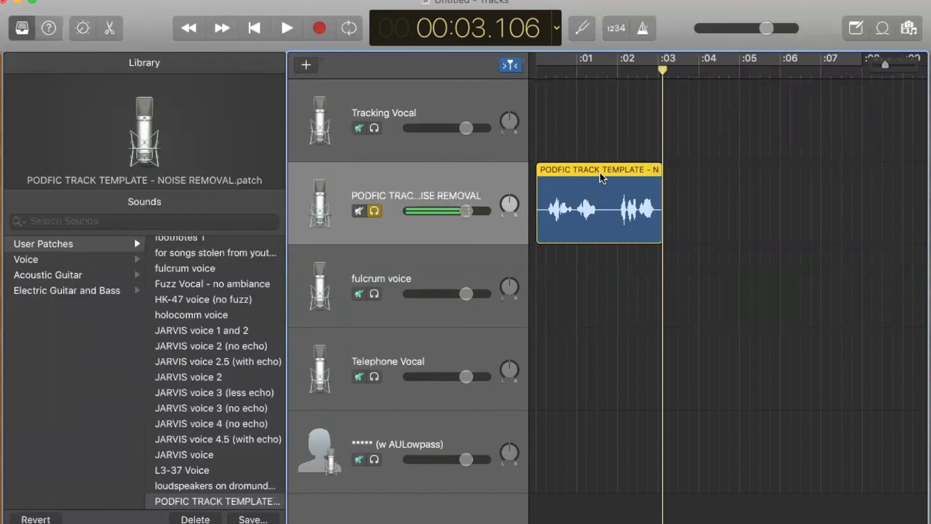
pyautogui.press('s')
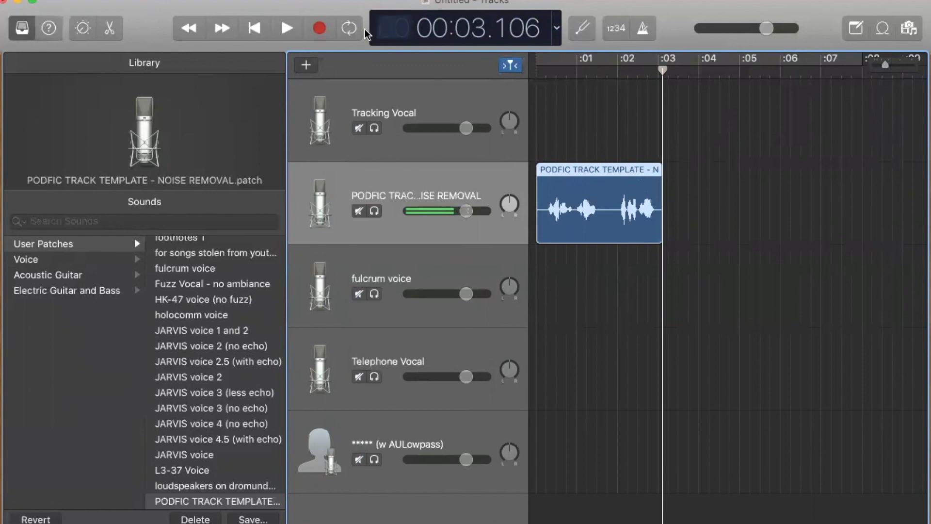
# Record a second clip on the PODFIC TRACK TEMPLATE - NOISE REMOVAL track up to about 12 s, selecting the fulcrum voice track while recording
pyautogui.click(317, 30)
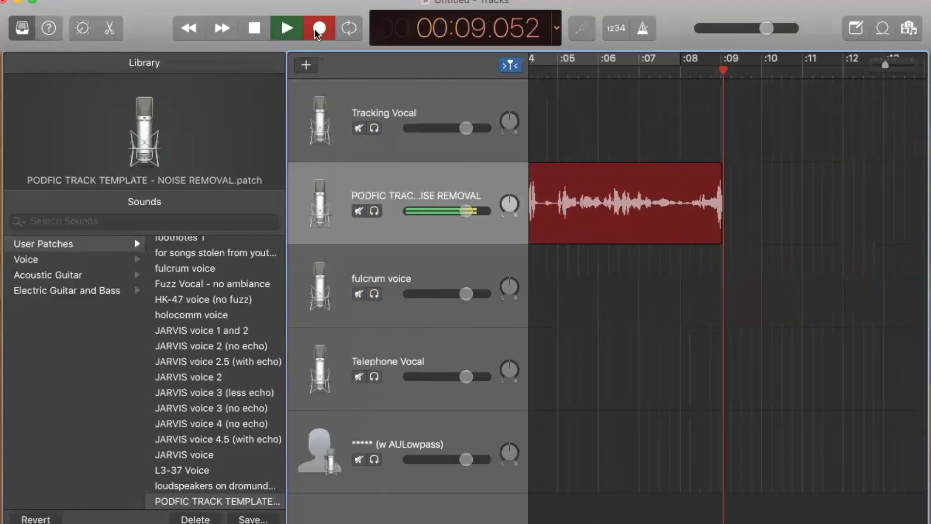
pyautogui.click(367, 261)
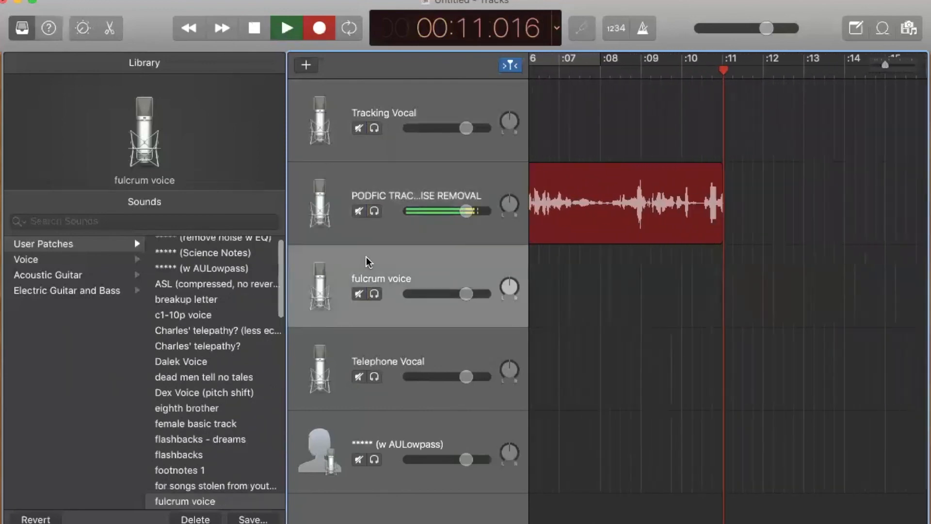
pyautogui.press('space')
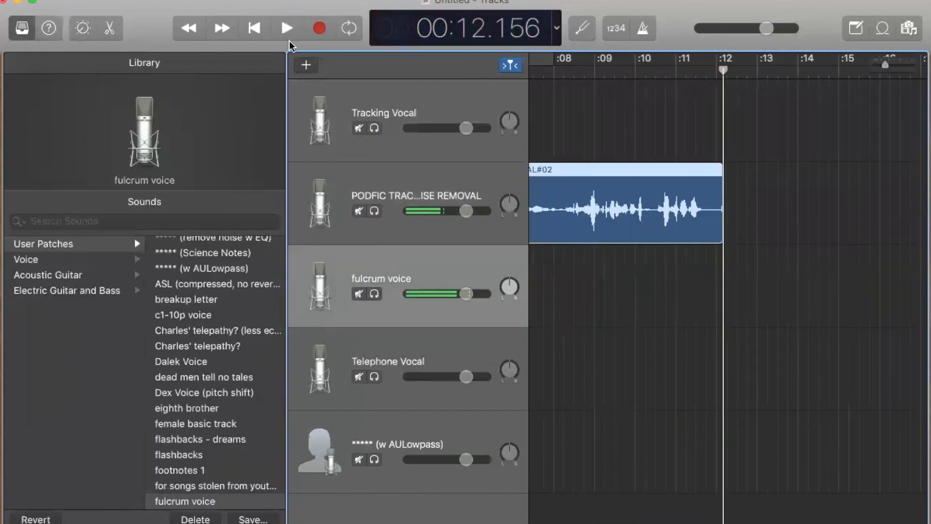
# Record a clip on the fulcrum voice track from about 12 s to about 16 s
pyautogui.click(371, 253)
pyautogui.press('r')
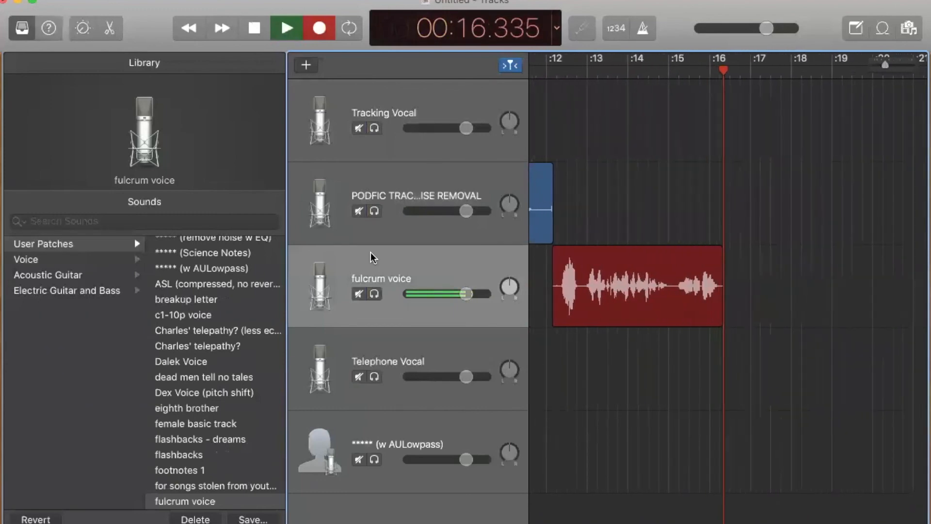
pyautogui.press('space')
# Record a third clip on the PODFIC TRACK TEMPLATE - NOISE REMOVAL track, ending at about 29 s
pyautogui.click(413, 187)
pyautogui.press('r')
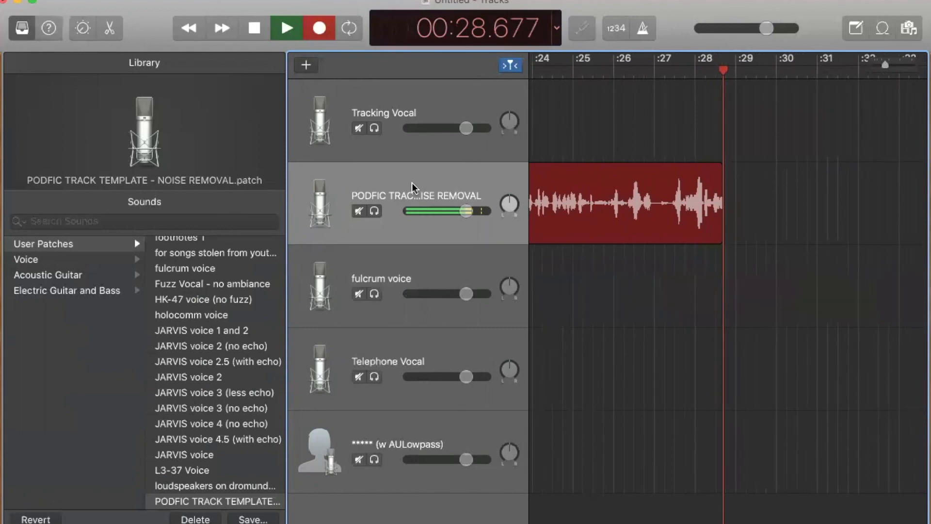
pyautogui.press('space')
pyautogui.hscroll(-3, 651, 172)
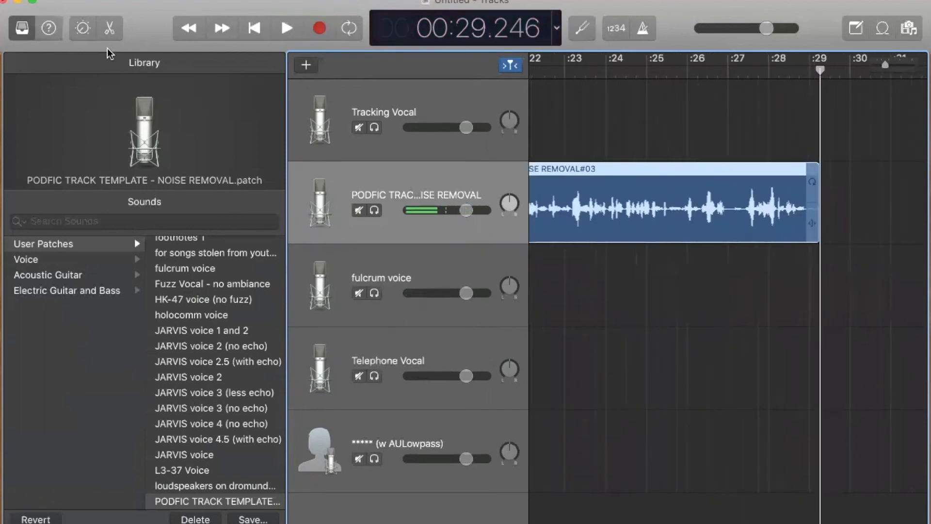
# Hide the library, open the NOISE REMOVAL#03 clip in the editor and play a short passage from about 23 s
pyautogui.click(16, 30)
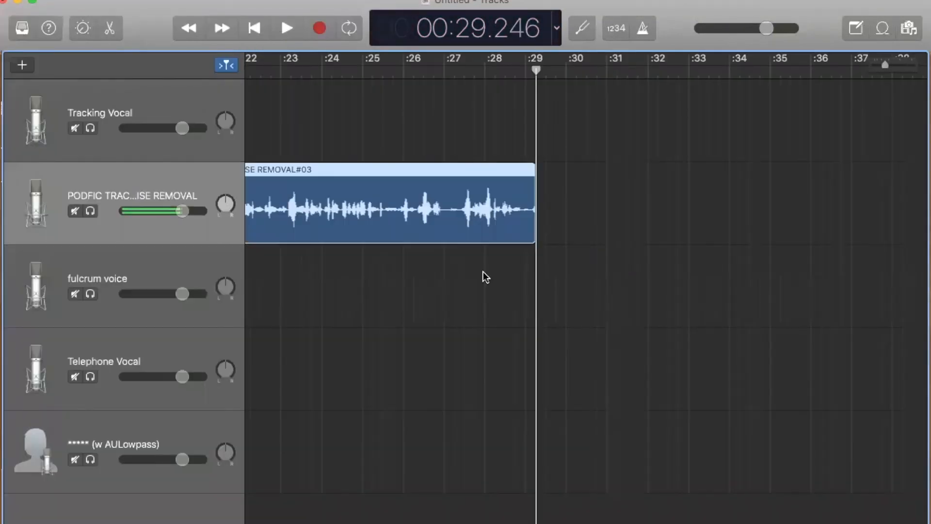
pyautogui.doubleClick(357, 168)
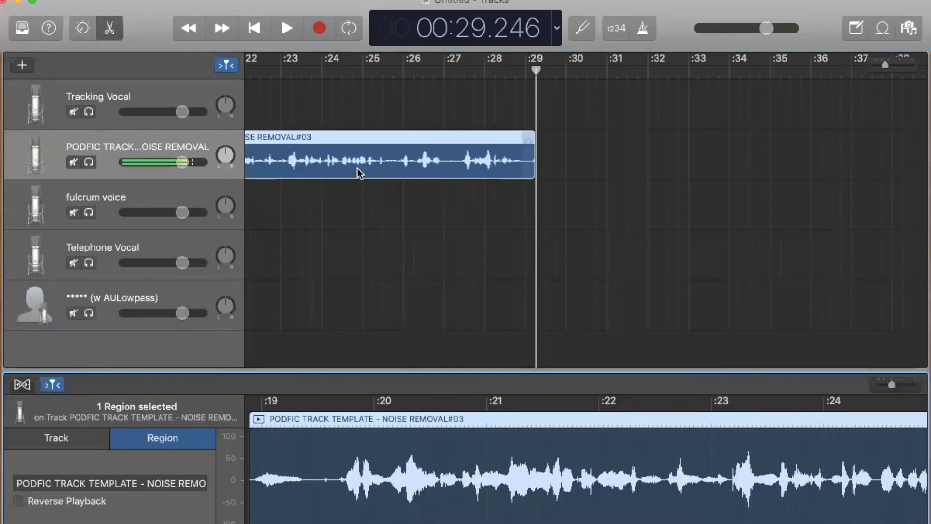
pyautogui.click(301, 72)
pyautogui.press('space')
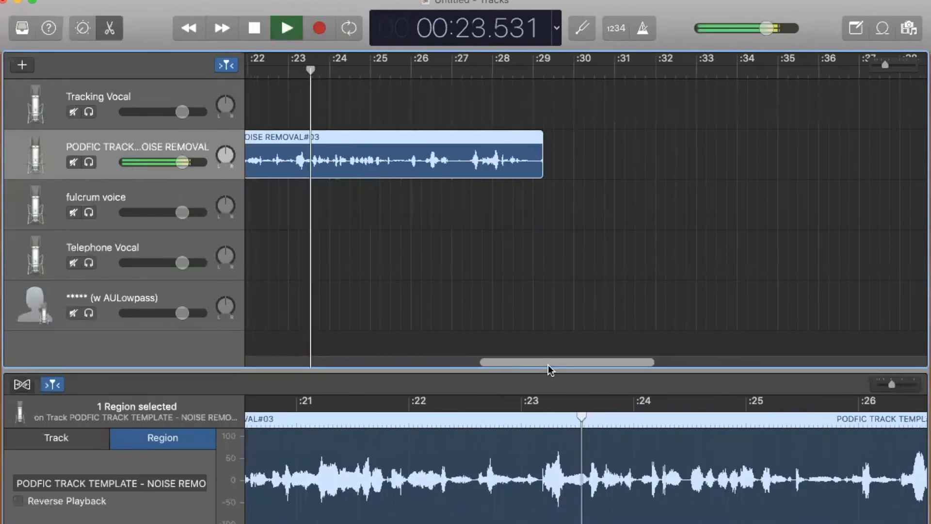
pyautogui.press('space')
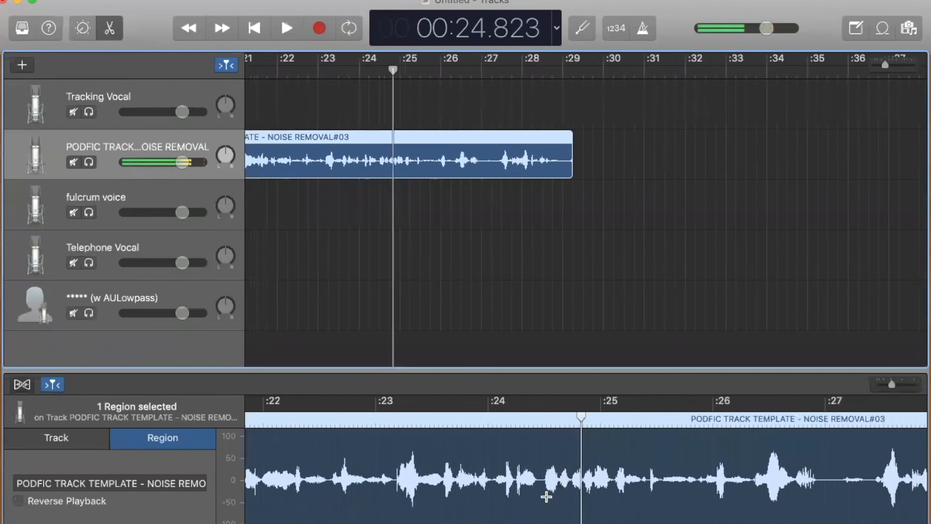
# Split the NOISE REMOVAL#03 clip at about 24.5 s and 26.98 s, and close the editor
pyautogui.click(547, 492)
pyautogui.click(824, 494)
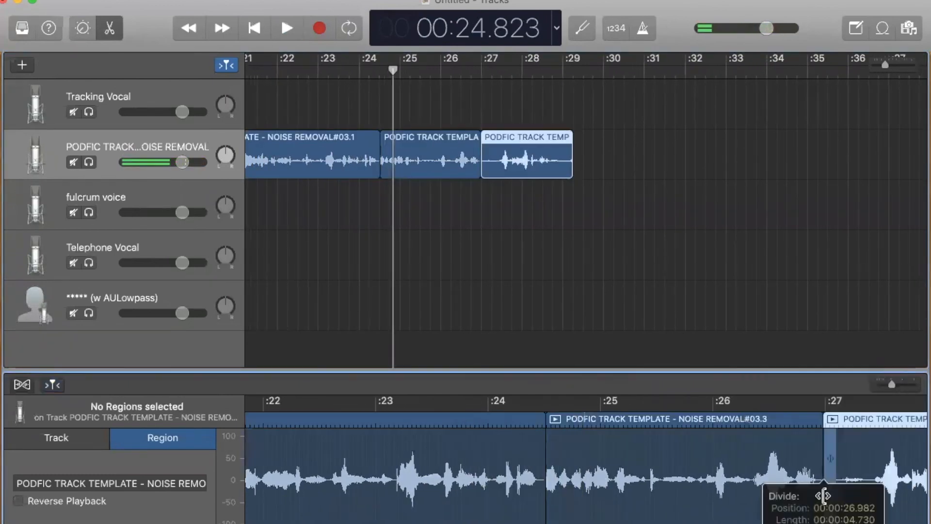
pyautogui.press('e')
# Move the middle piece of the split clip onto the fulcrum voice track and play it back
pyautogui.moveTo(416, 193); pyautogui.dragTo(420, 262)
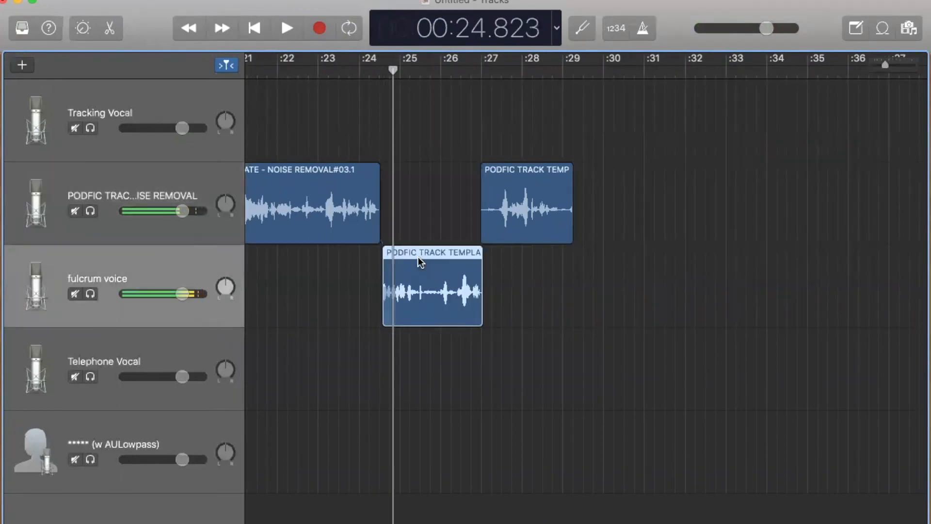
pyautogui.press('space')
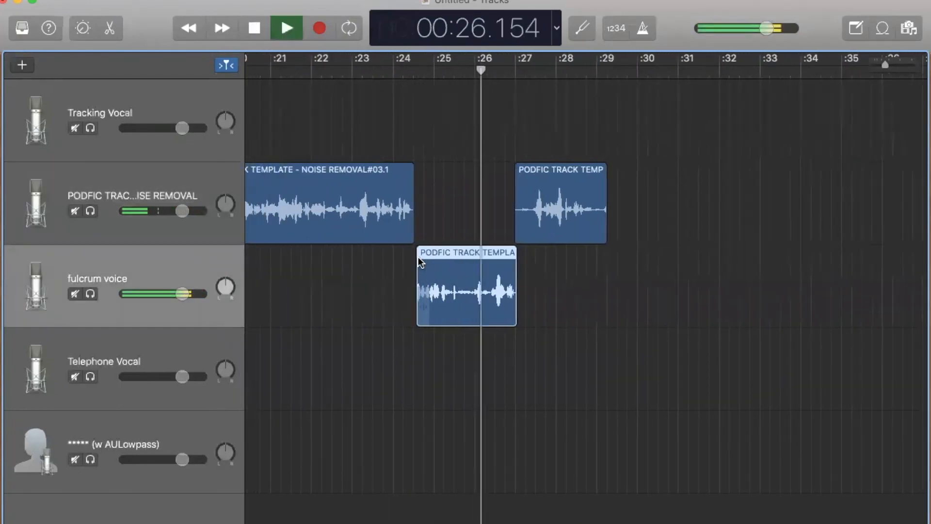
pyautogui.press('space')
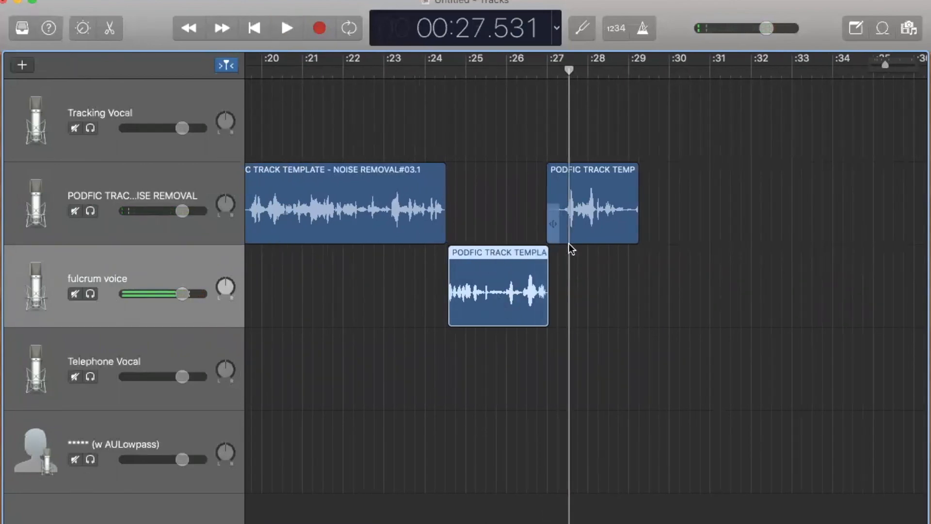
# Select all three pieces of the split clip and shift them together about 1 s earlier
pyautogui.click(650, 319)
pyautogui.moveTo(650, 317); pyautogui.dragTo(316, 147)
pyautogui.hscroll(-5, 302, 260)
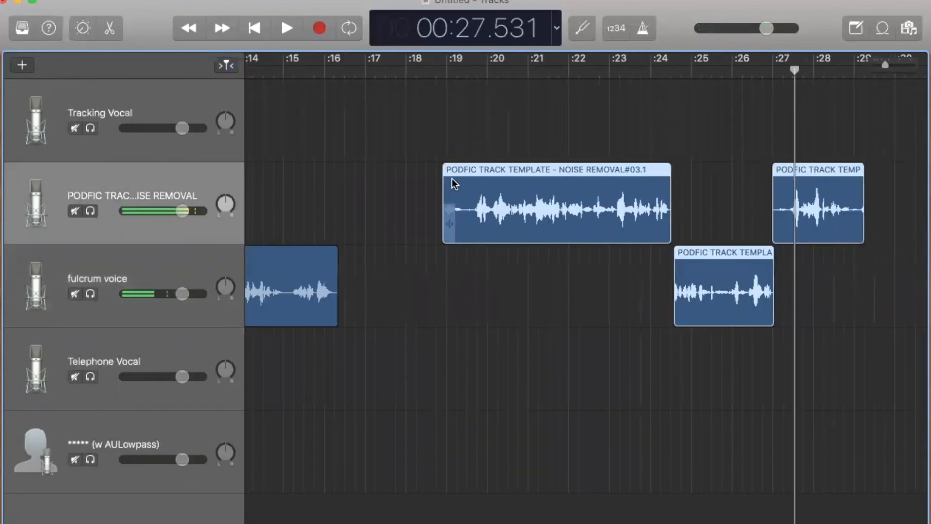
pyautogui.moveTo(468, 165); pyautogui.dragTo(438, 217)
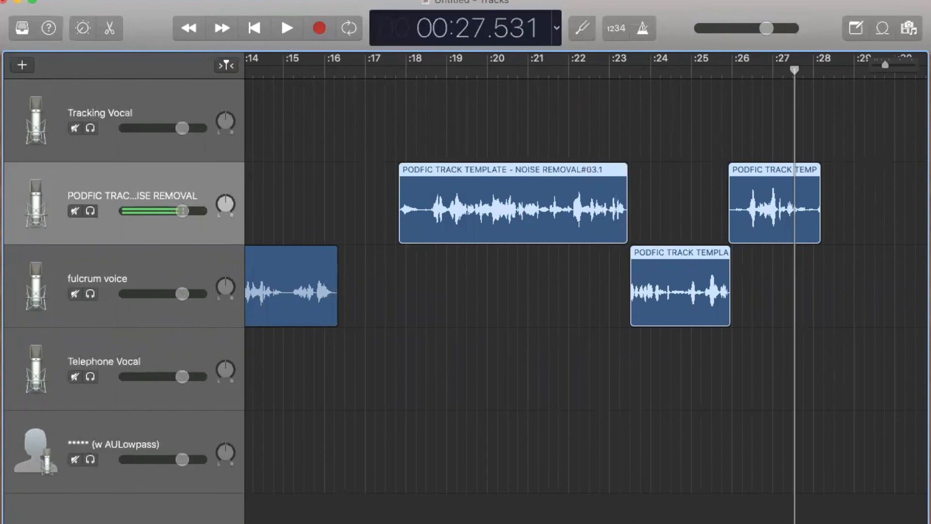
# Join the three selected clips into one region with a stereo mixdown
pyautogui.click(182, 0)
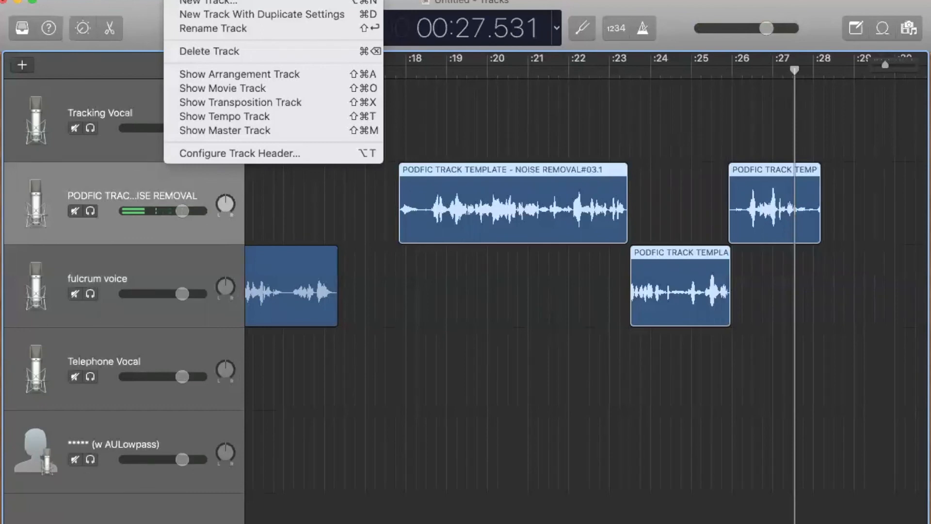
pyautogui.moveTo(148, 0)
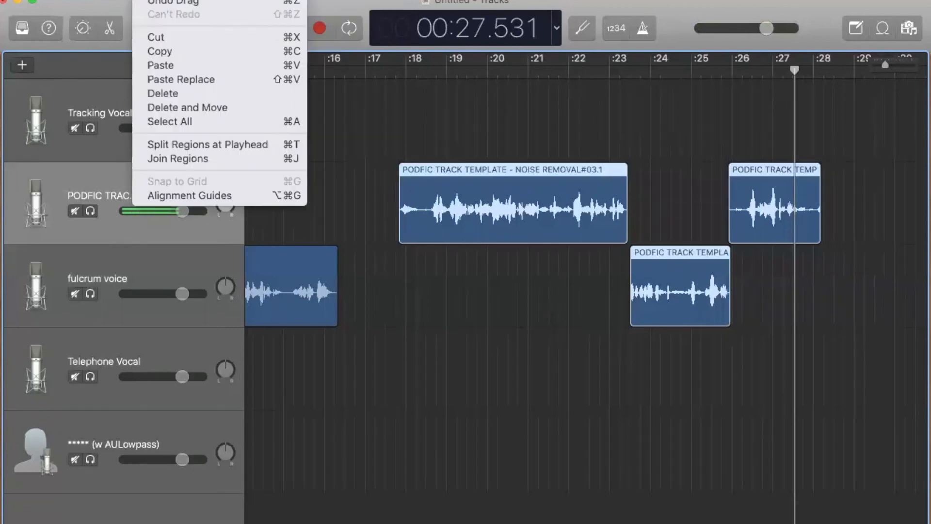
pyautogui.click(192, 154)
pyautogui.press('Return')
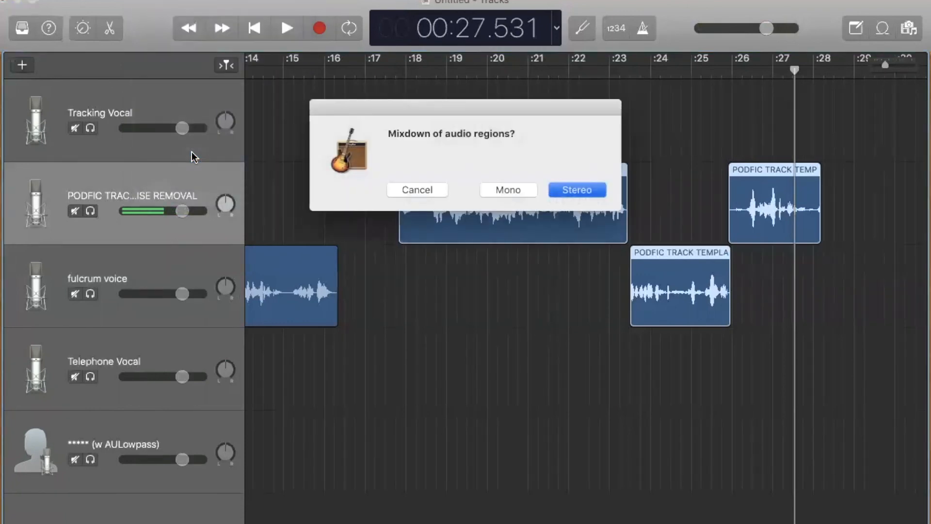
# Play the mixed clip on the NOISE REMOVAL track from its start to its end
pyautogui.hscroll(-7, 363, 260)
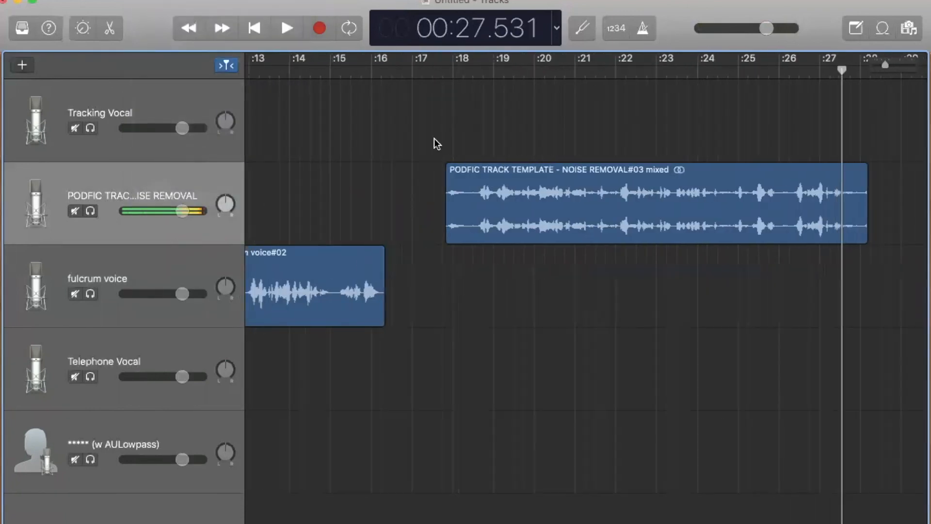
pyautogui.click(454, 74)
pyautogui.press('space')
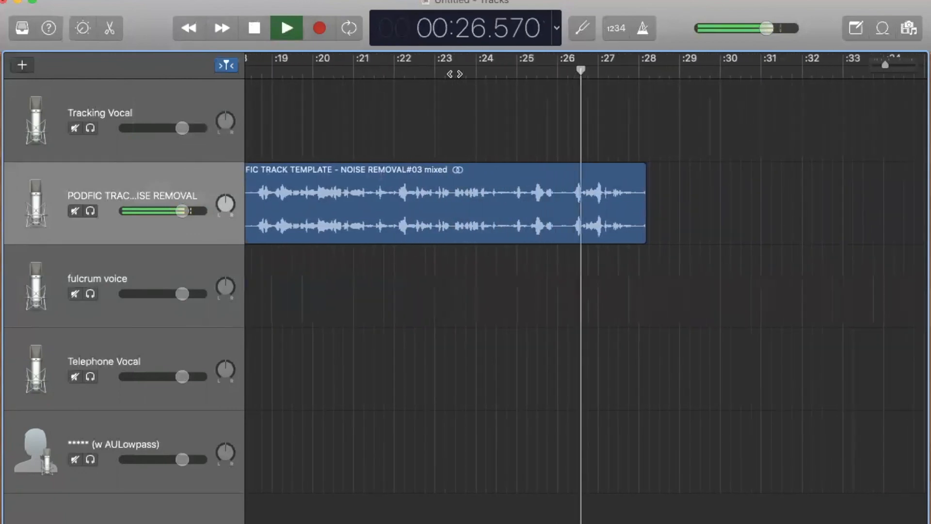
pyautogui.press('space')
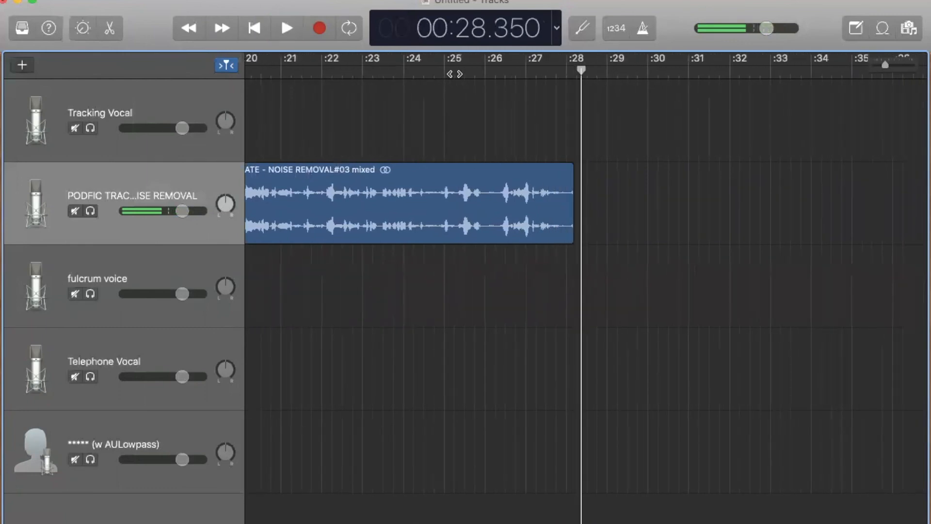
# Undo the joining of the three clips
pyautogui.hscroll(-2, 533, 245)
pyautogui.hscroll(-2, 531, 240)
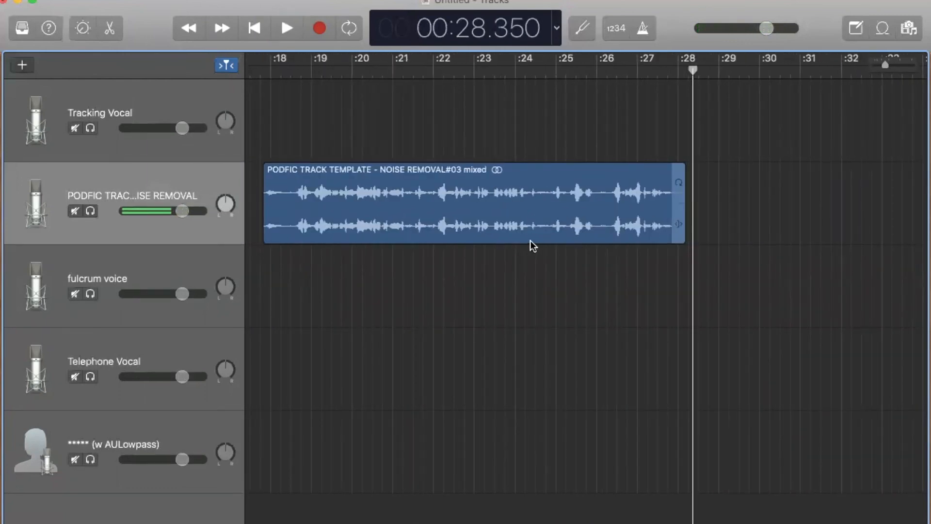
pyautogui.press('super+z')
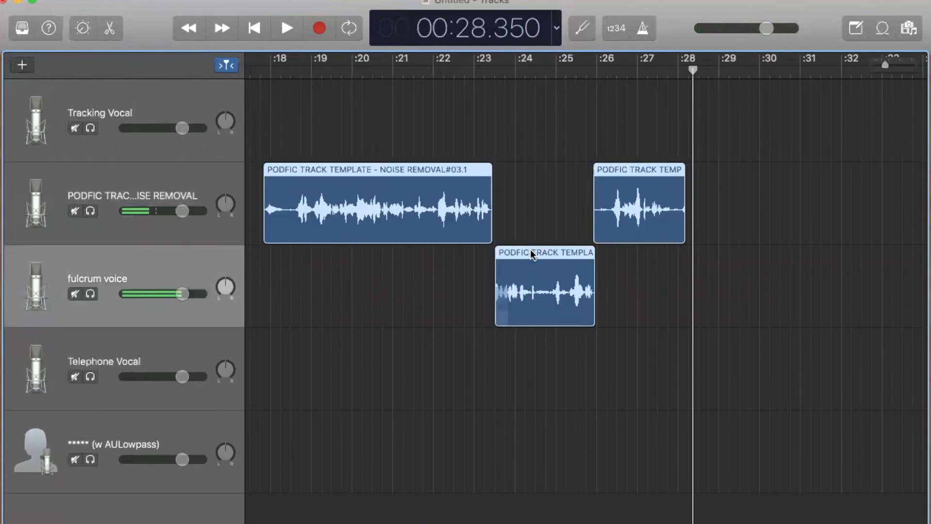